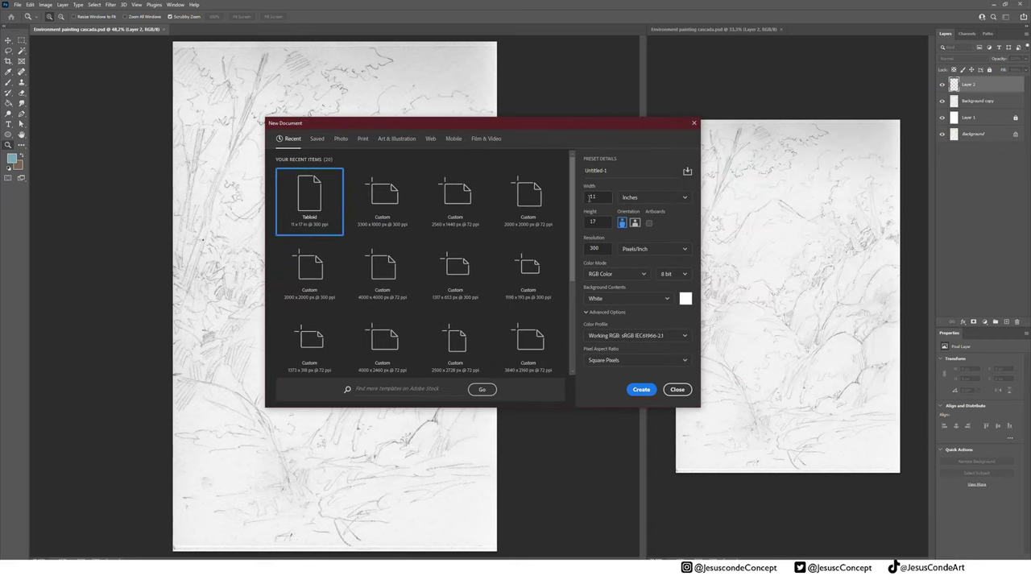
Create a blank 11 x 17 inch document at 300 ppi and arrange the open documents as 3-up Vertical
double_click(591, 199)
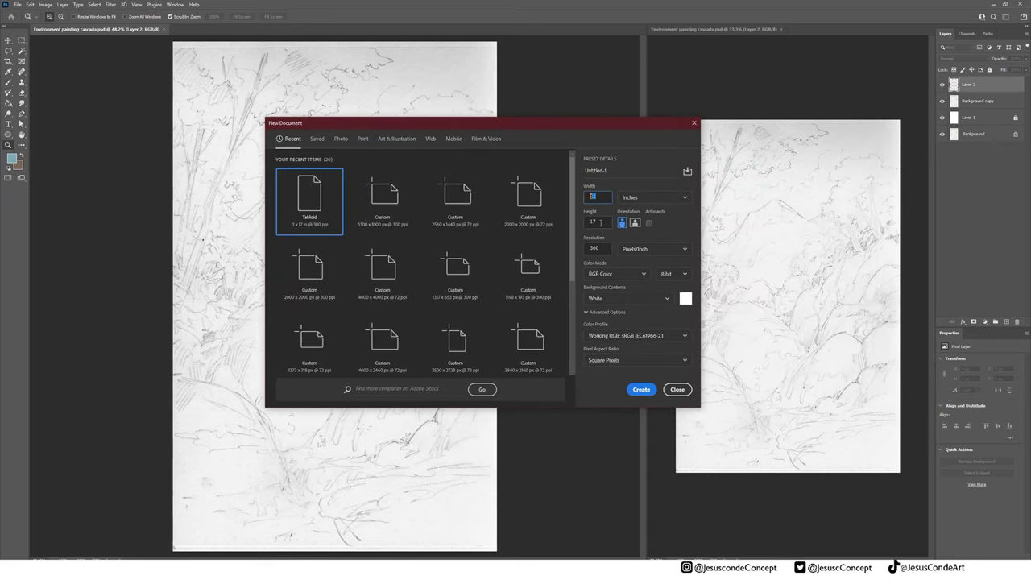
left_click(645, 390)
left_click(175, 4)
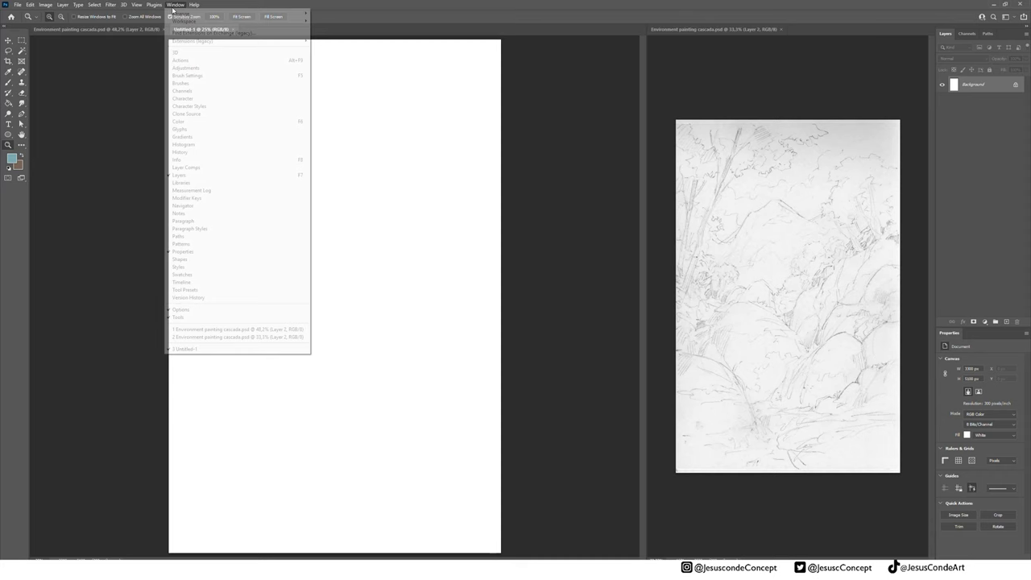
mouse_move(185, 12)
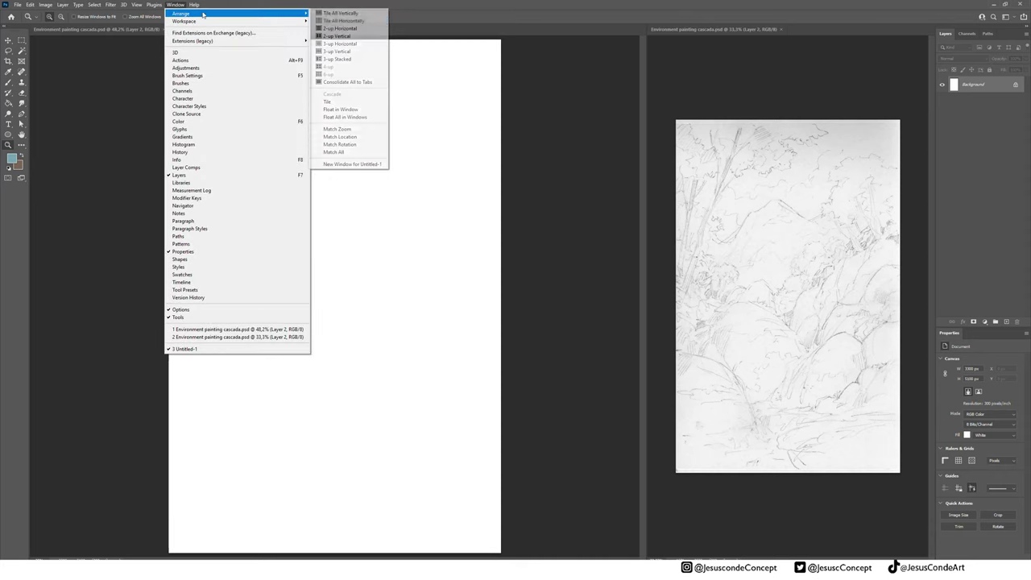
left_click(335, 51)
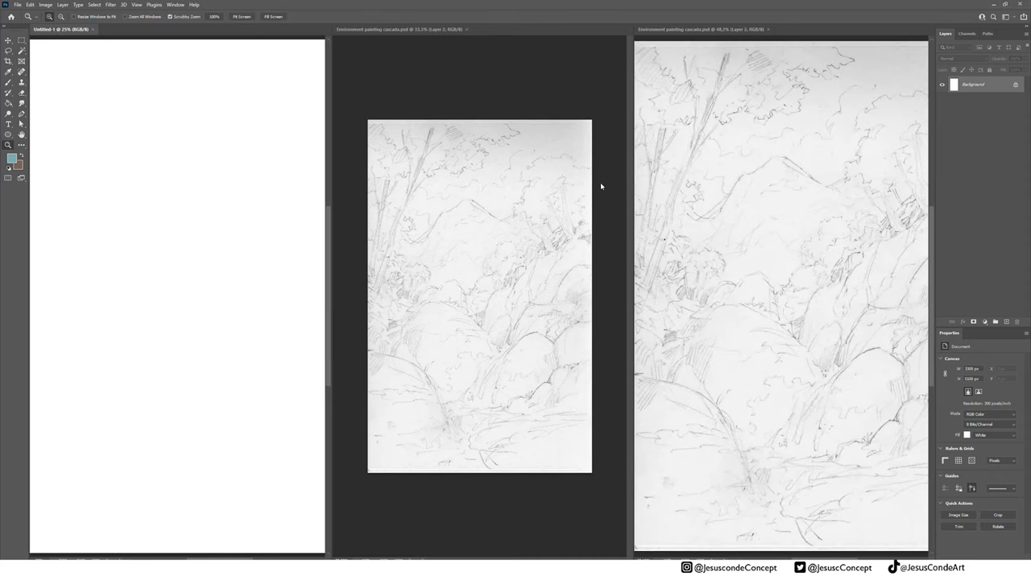
Zoom the third view out to show the whole sketch and widen the middle document window
left_click(777, 205)
mouse_move(799, 195)
left_mouse_down()
mouse_move(780, 214)
mouse_move(787, 208)
left_mouse_up()
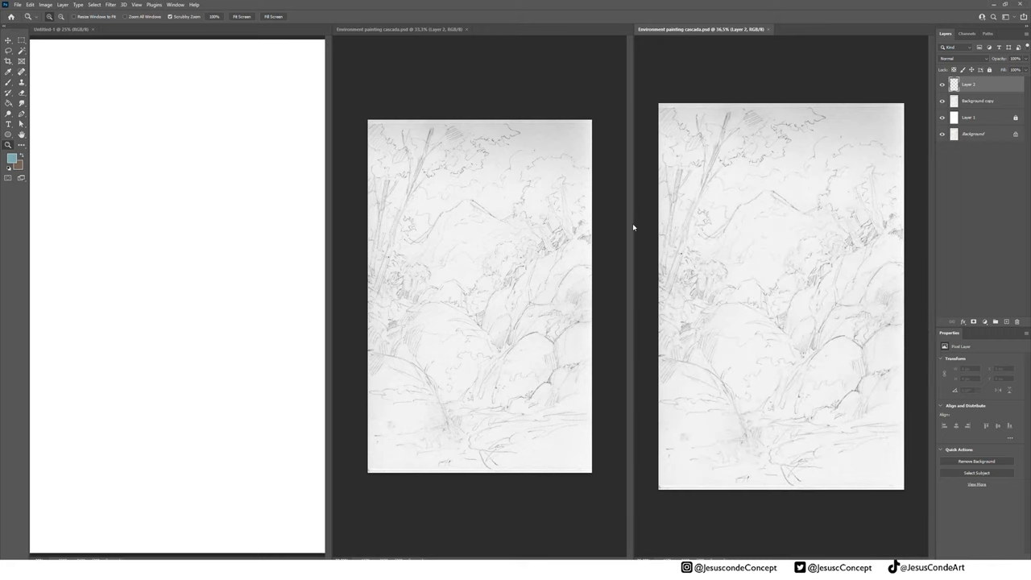
left_click_drag(633, 224, 668, 226)
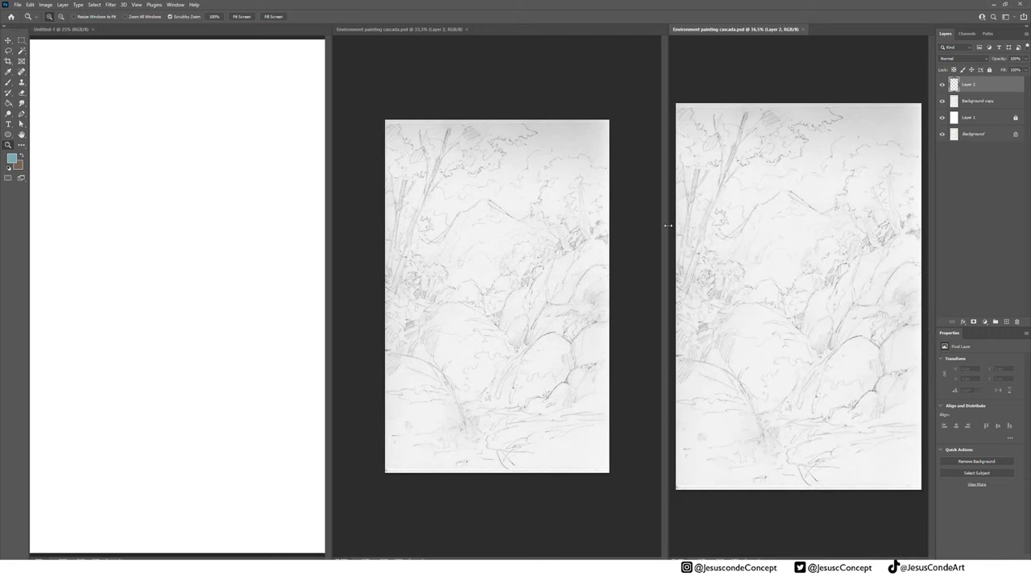
Crop the blank document to a narrow, full-height strip for a palette and shrink its window to fit
left_click(212, 201)
left_click(203, 218, "alt")
key("c")
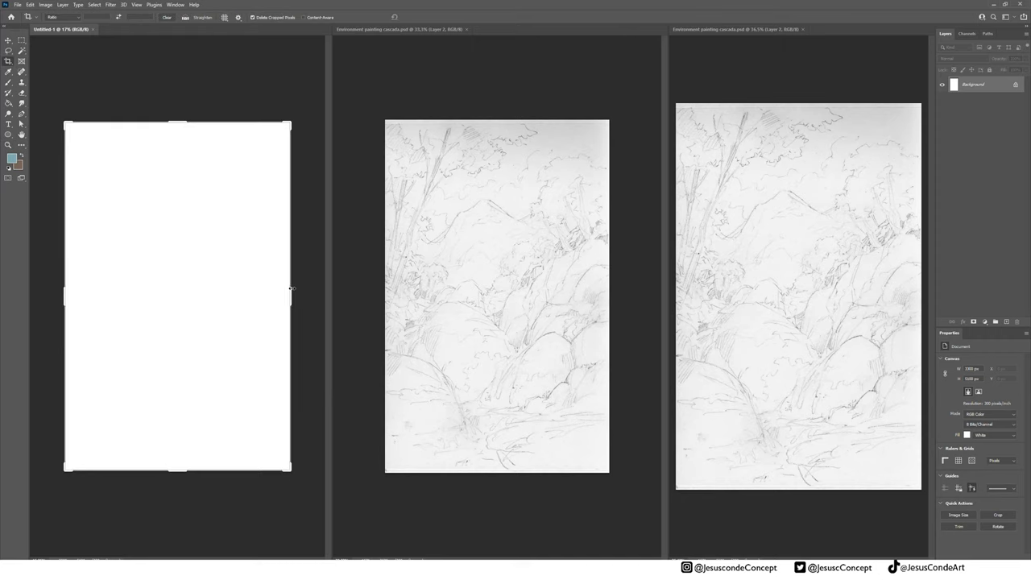
left_click_drag(291, 288, 208, 282)
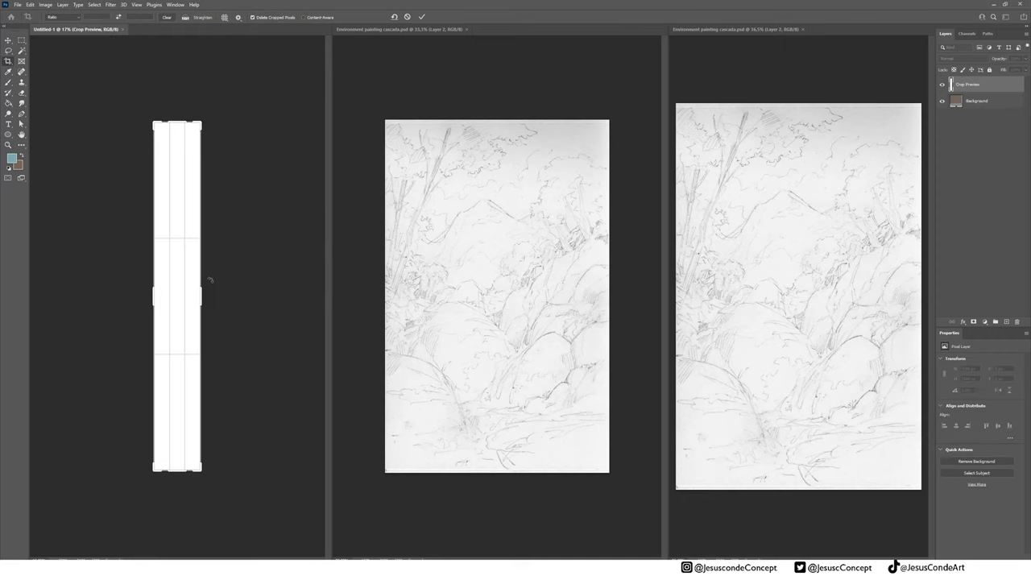
key("Return")
left_click_drag(317, 255, 87, 265)
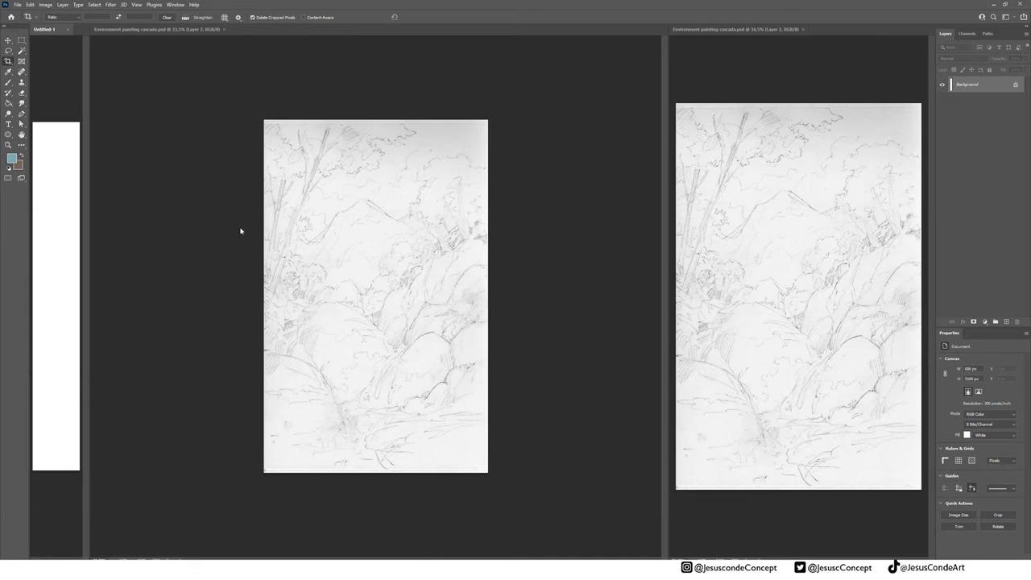
left_click(405, 229)
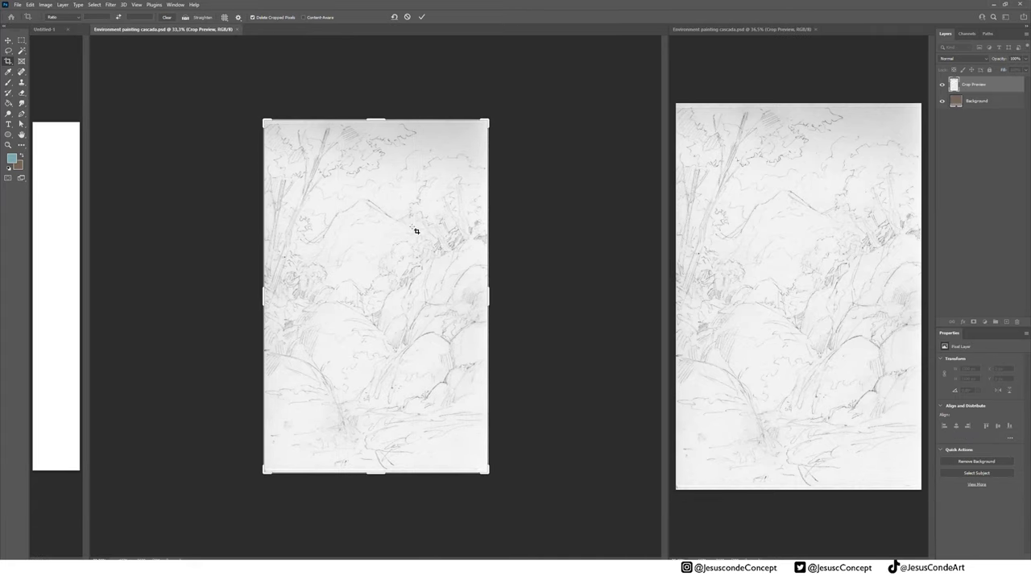
key("Escape")
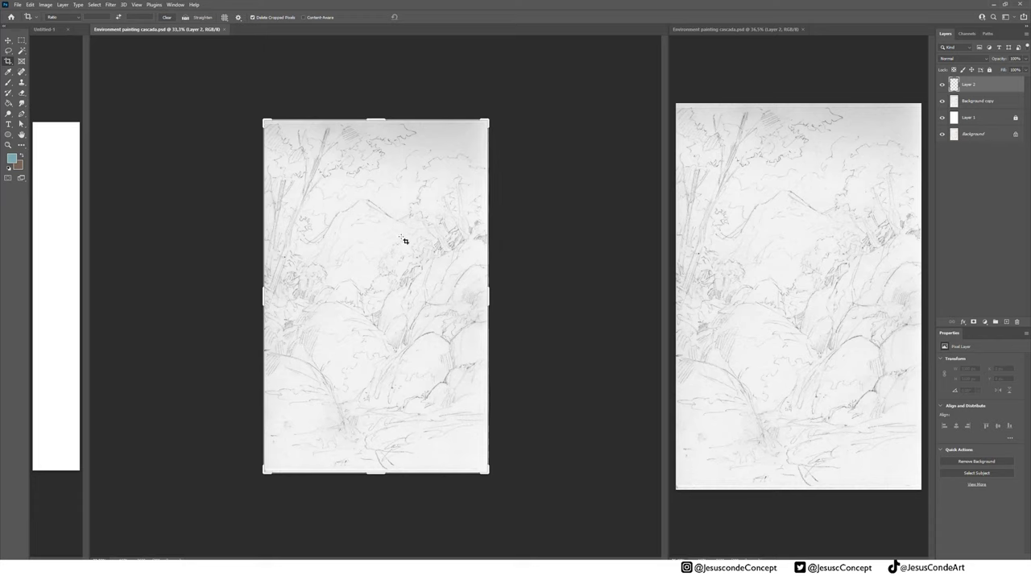
key("Escape")
Enlarge the sketch in the middle document view to about 62%
key("b")
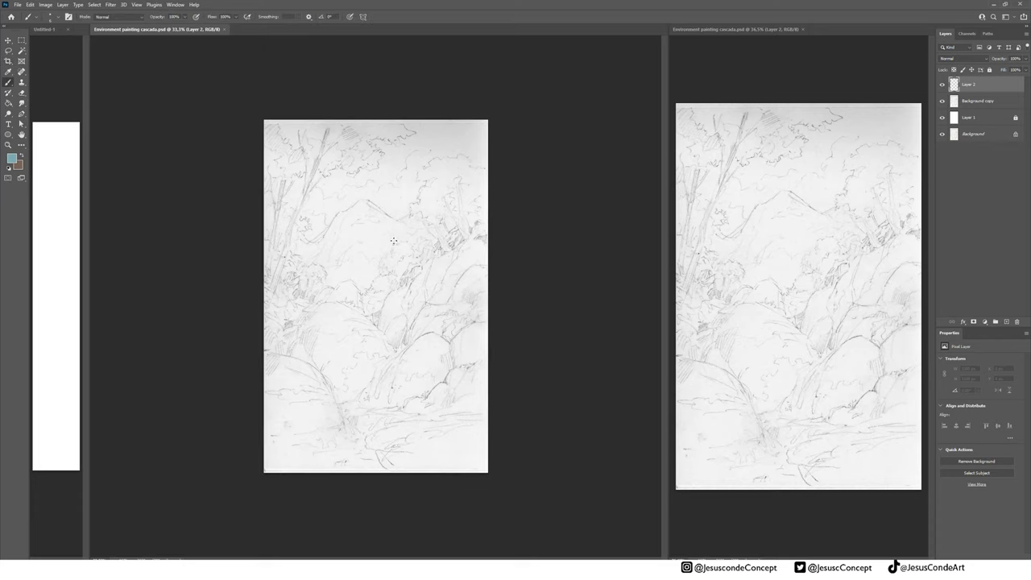
left_click(8, 145)
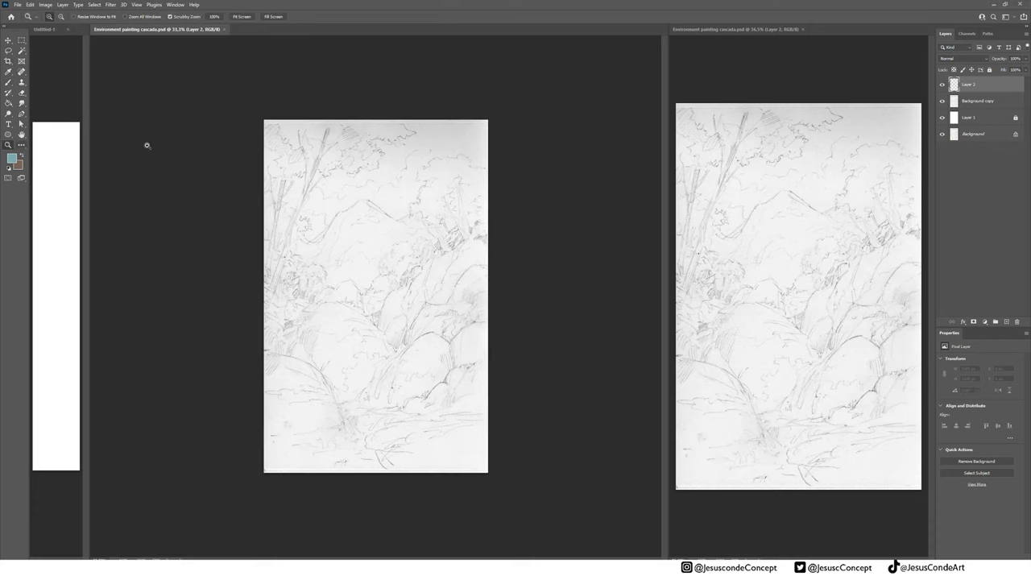
left_click_drag(457, 203, 467, 191)
left_click_drag(425, 218, 473, 179)
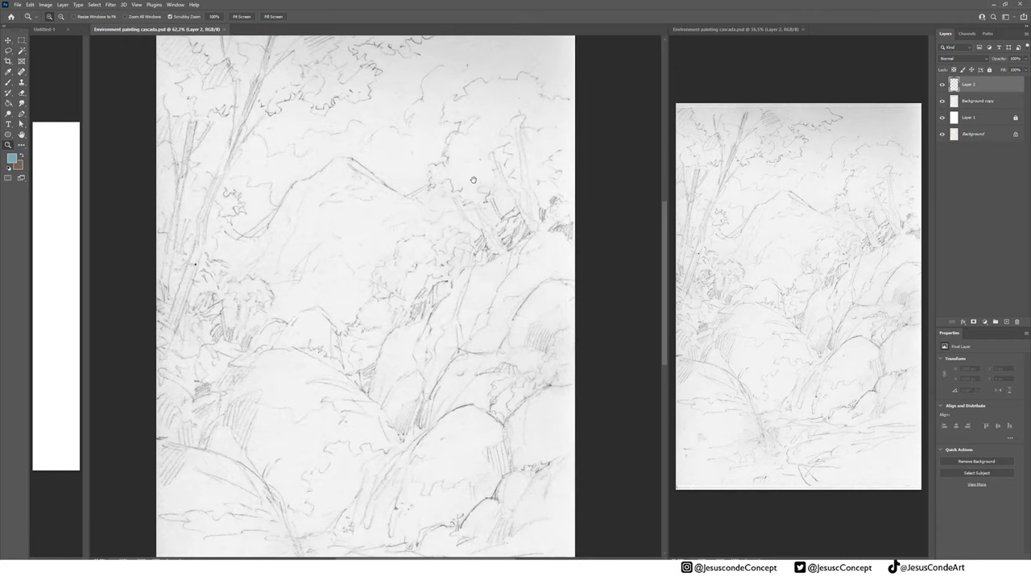
Paint a light blue swatch at the top of the blank palette strip with a large brush and sample its colour
key("b")
left_click(58, 160)
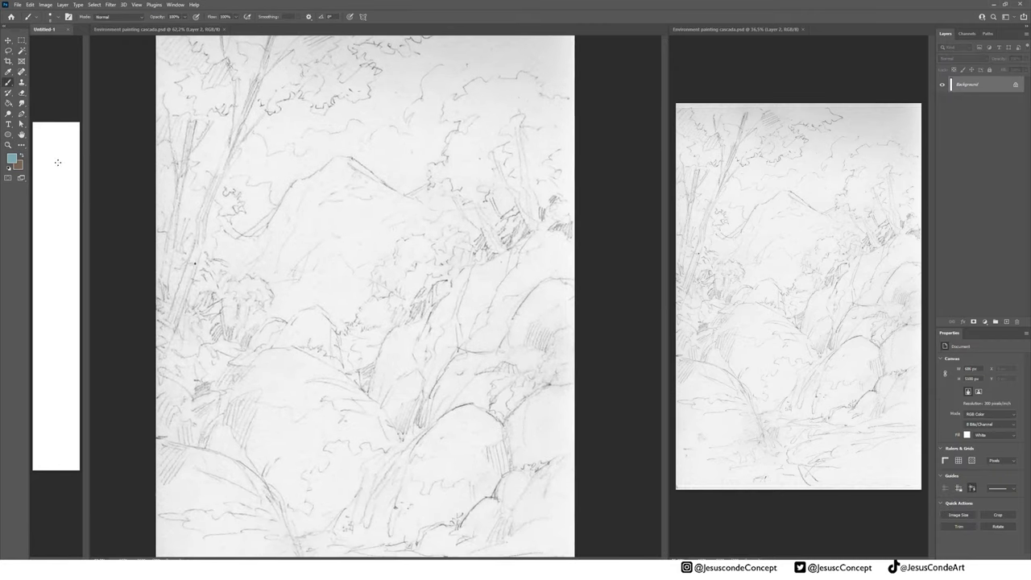
mouse_move(56, 164)
left_mouse_down()
mouse_move(51, 190)
mouse_move(48, 137)
mouse_move(65, 138)
mouse_move(58, 126)
mouse_move(59, 181)
mouse_move(52, 137)
left_mouse_up()
left_click(56, 132, "alt")
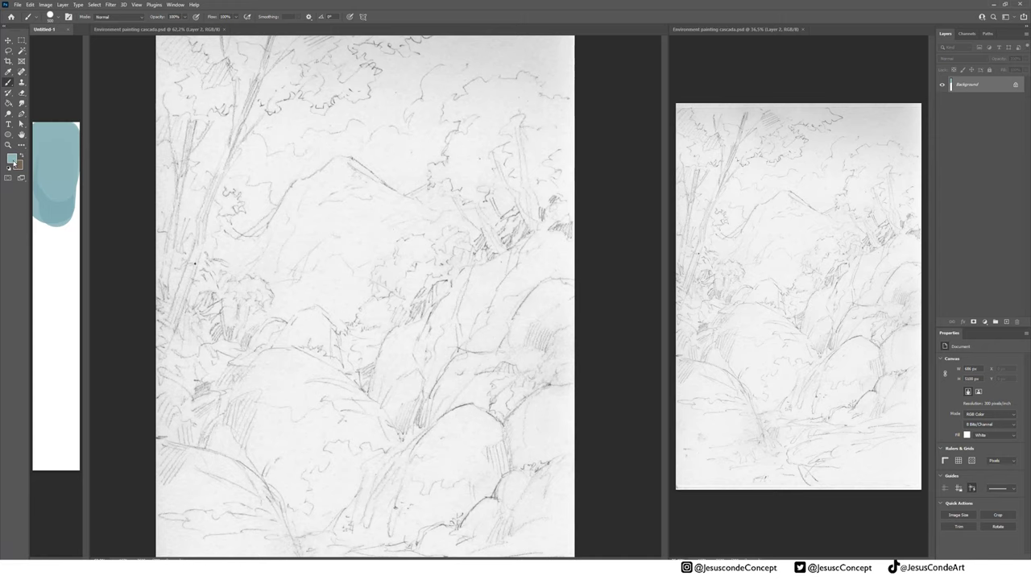
Mix a dark warm grey, about #55504d, and paint a swatch of it below the blue one
left_click(12, 160)
left_click_drag(412, 441, 408, 456)
left_click_drag(507, 482, 506, 479)
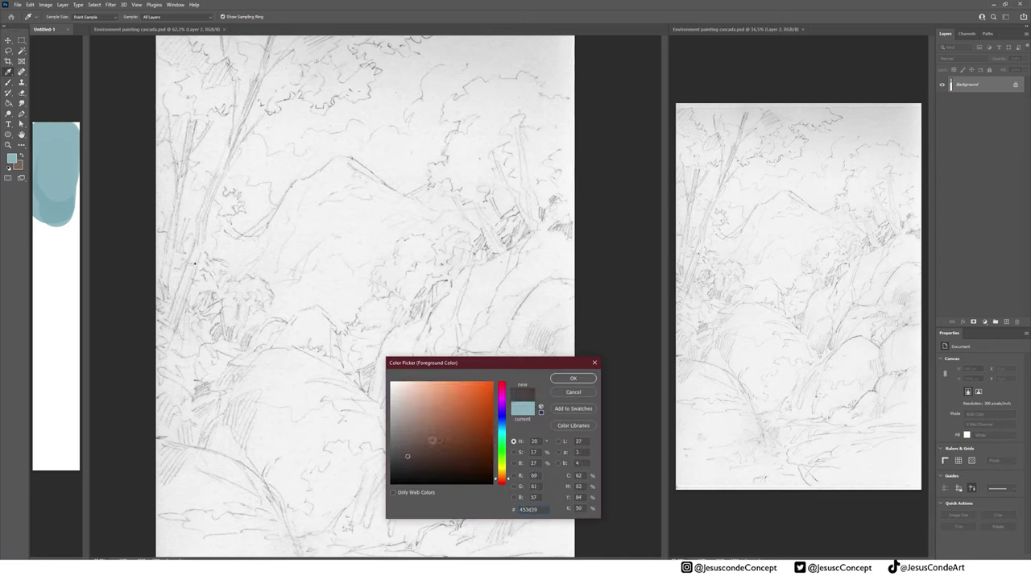
left_click_drag(408, 456, 409, 450)
left_click(573, 379)
mouse_move(48, 225)
left_mouse_down()
mouse_move(50, 265)
mouse_move(55, 235)
mouse_move(50, 266)
mouse_move(48, 242)
mouse_move(65, 258)
mouse_move(49, 286)
mouse_move(65, 233)
left_mouse_up()
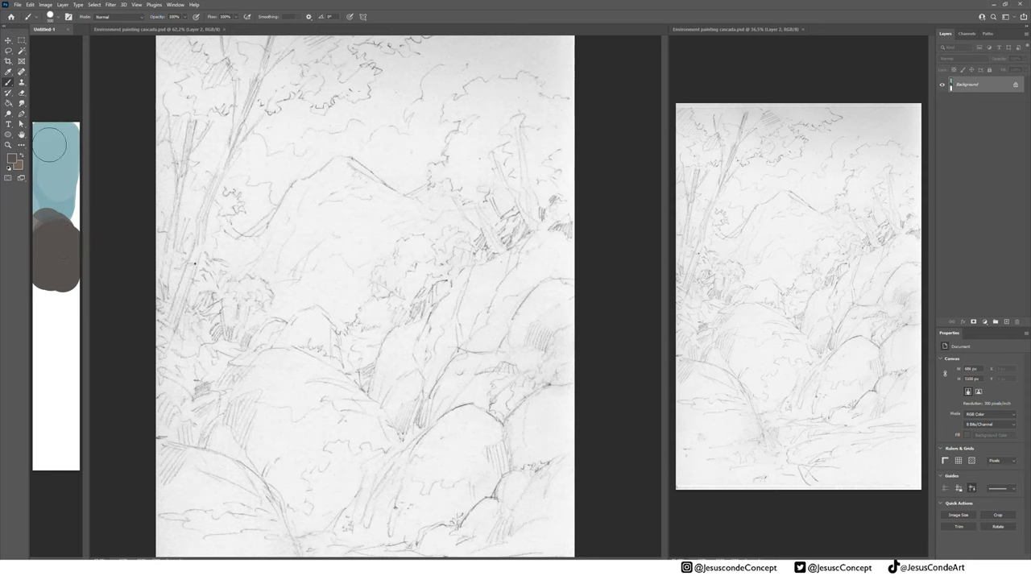
Mix a muted dark green, #4d583f, and brush a swatch of it below the grey one
left_click(11, 159)
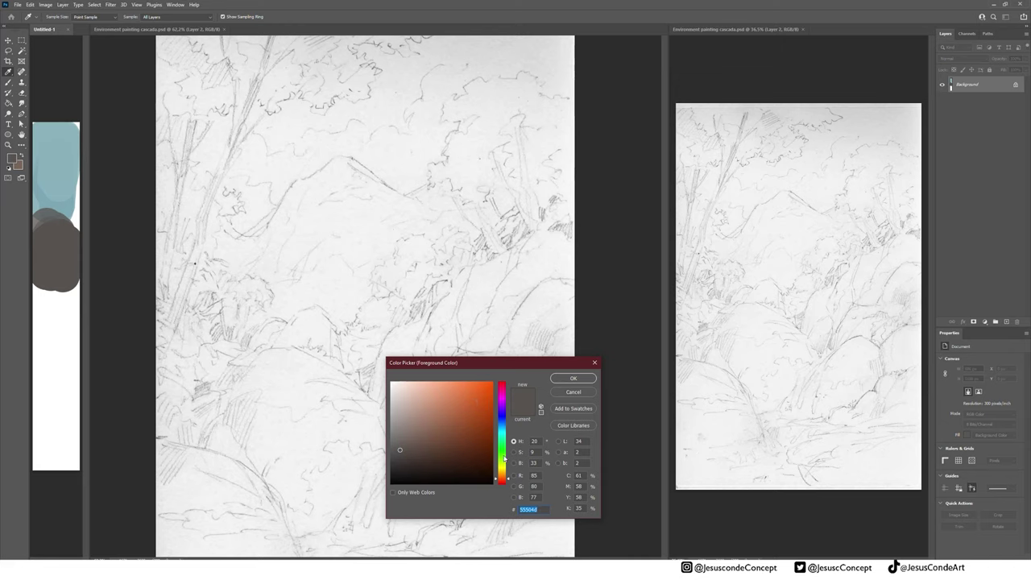
left_click(504, 456)
left_click_drag(468, 456, 505, 444)
left_click(504, 457)
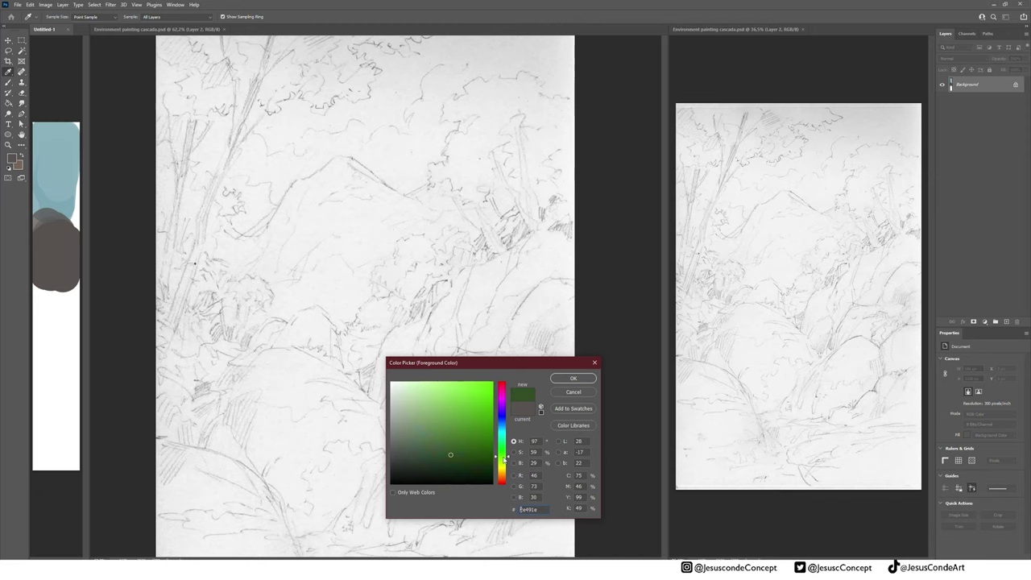
left_click(505, 461)
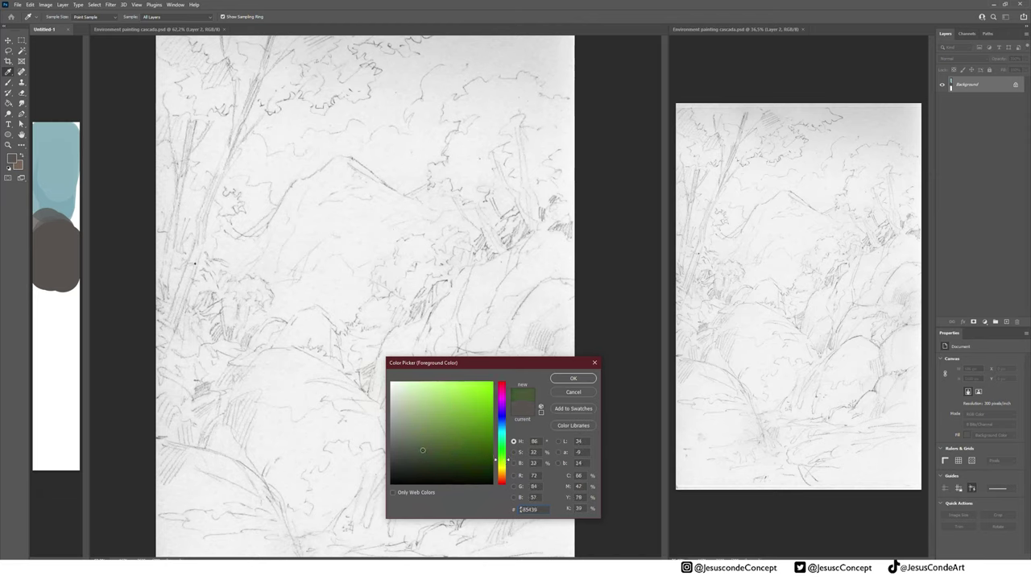
left_click_drag(426, 452, 419, 448)
left_click(570, 379)
key("b")
mouse_move(69, 300)
left_mouse_down()
mouse_move(51, 311)
mouse_move(56, 348)
left_mouse_up()
left_click_drag(48, 313, 73, 355)
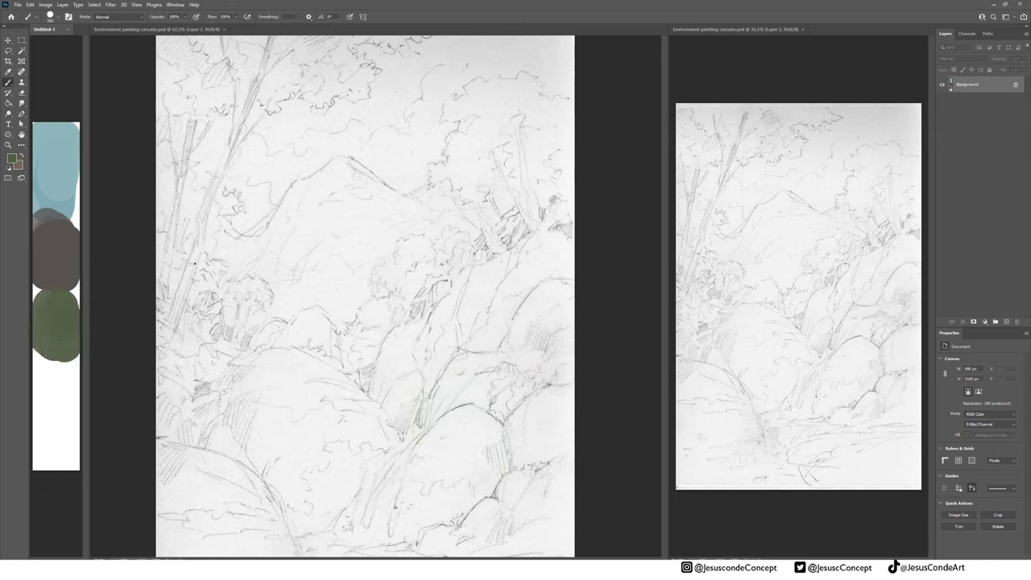
Pick a light yellow-green with hue 69 and brightness 71%, and paint it over the upper part of the green swatch
left_click(9, 161)
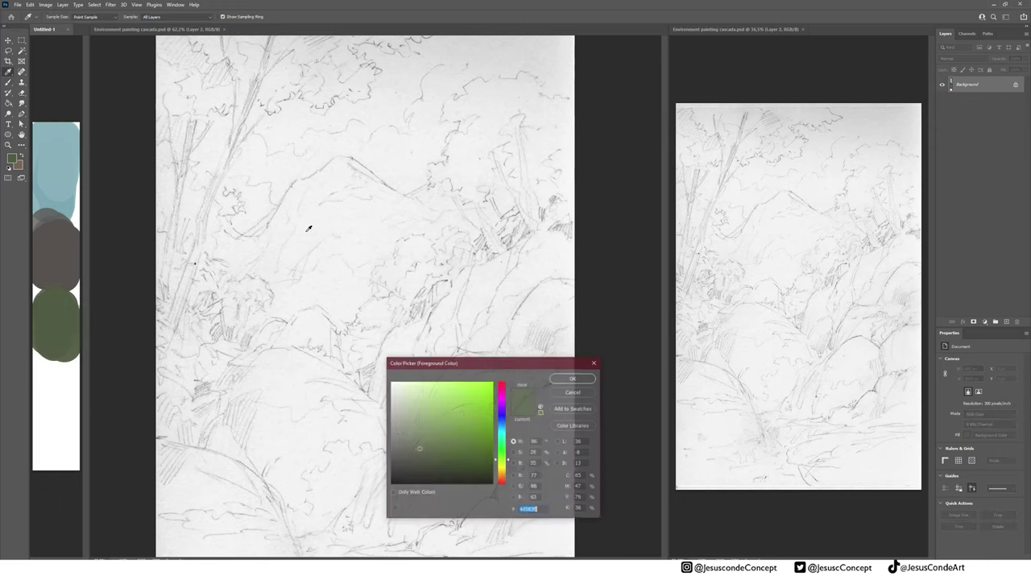
left_click(428, 406)
left_click(437, 410)
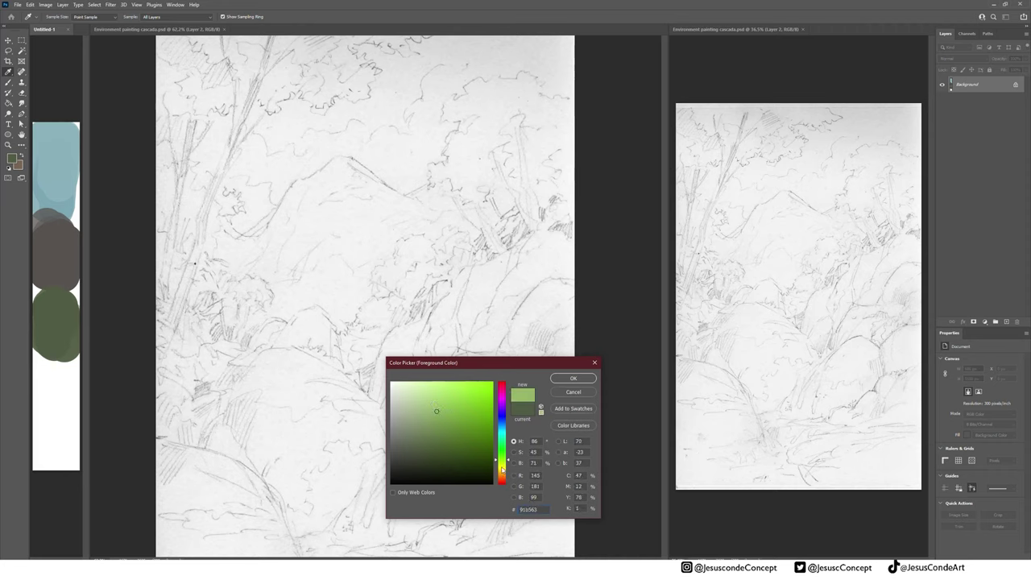
left_click(502, 467)
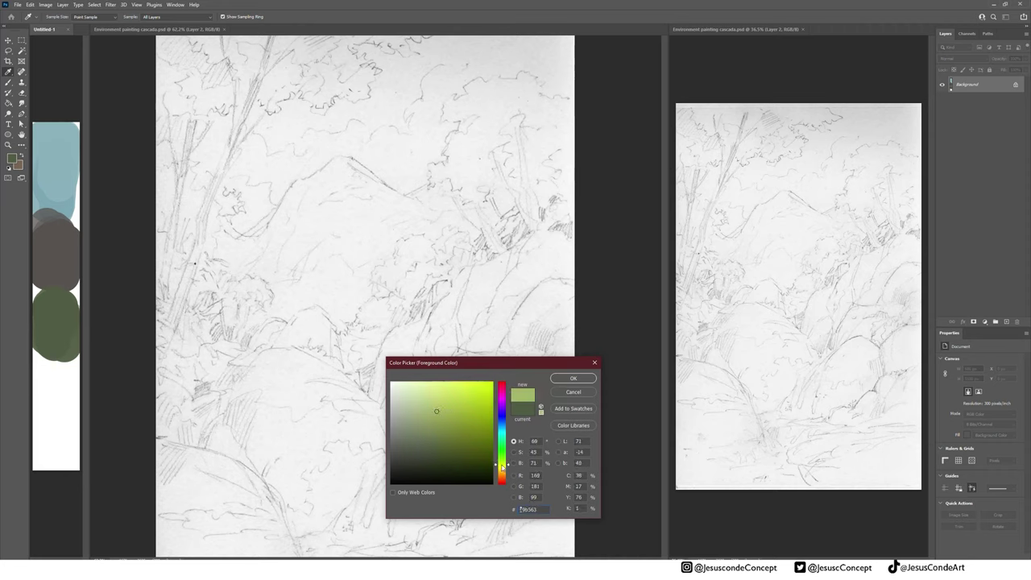
left_click(569, 383)
left_click_drag(52, 300, 61, 305)
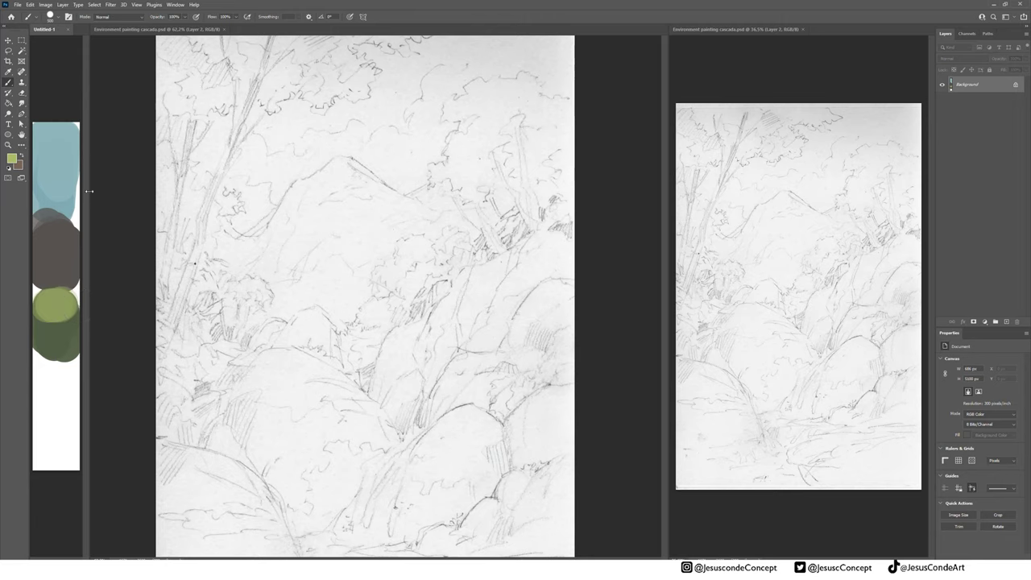
Mix a light aqua from the blue swatch, paint it over the top of that swatch, and resample the blue
left_click(59, 166, "alt")
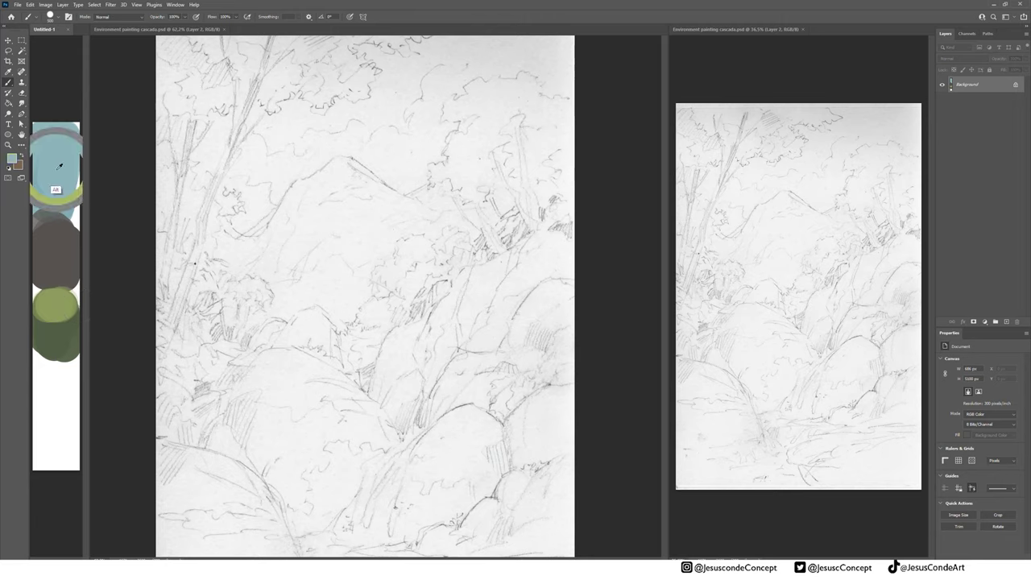
left_click(12, 159)
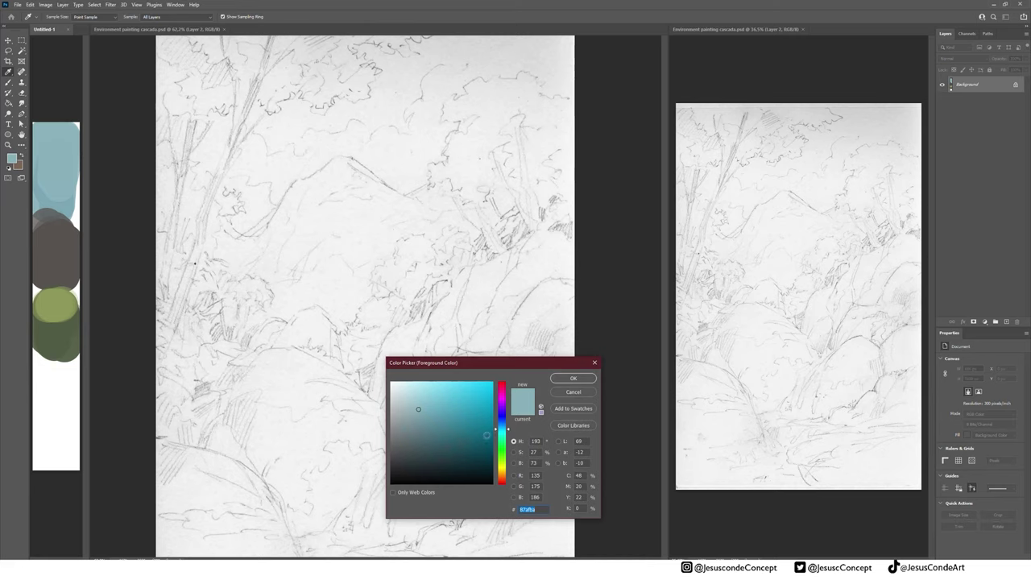
left_click(502, 435)
left_click(424, 395)
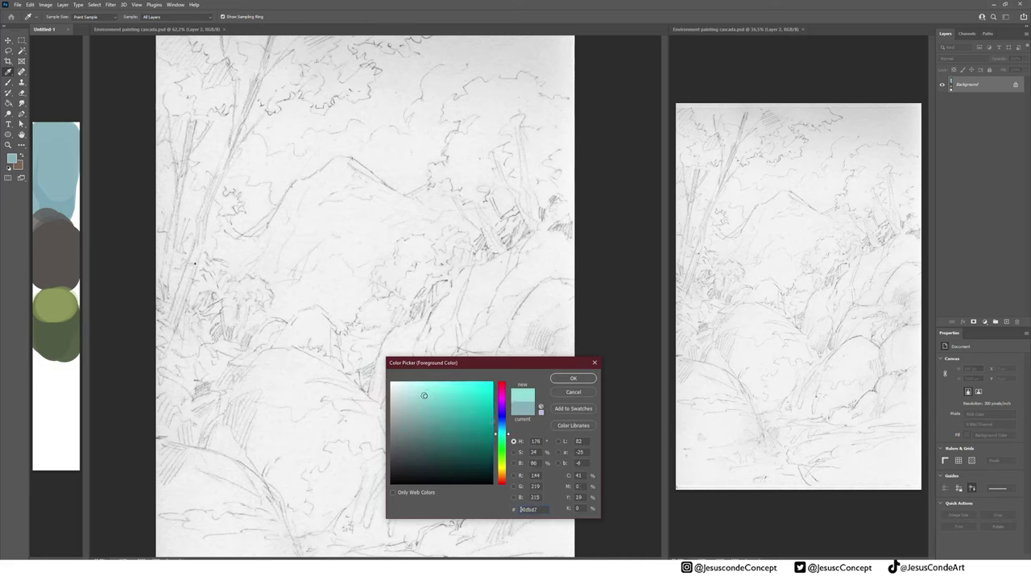
left_click(418, 392)
left_click(573, 379)
key("b")
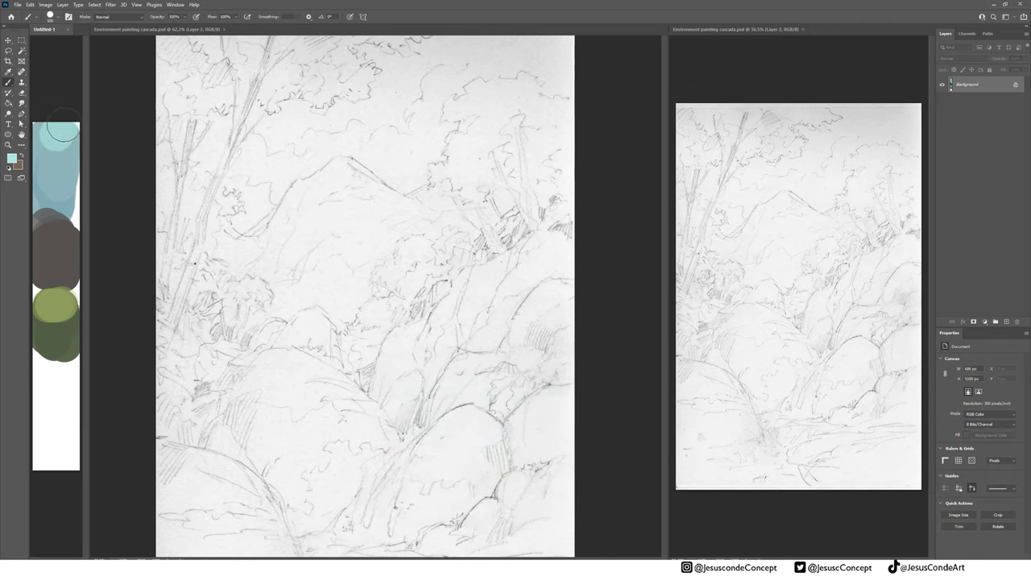
mouse_move(62, 130)
left_mouse_down()
mouse_move(50, 139)
mouse_move(66, 165)
left_mouse_up()
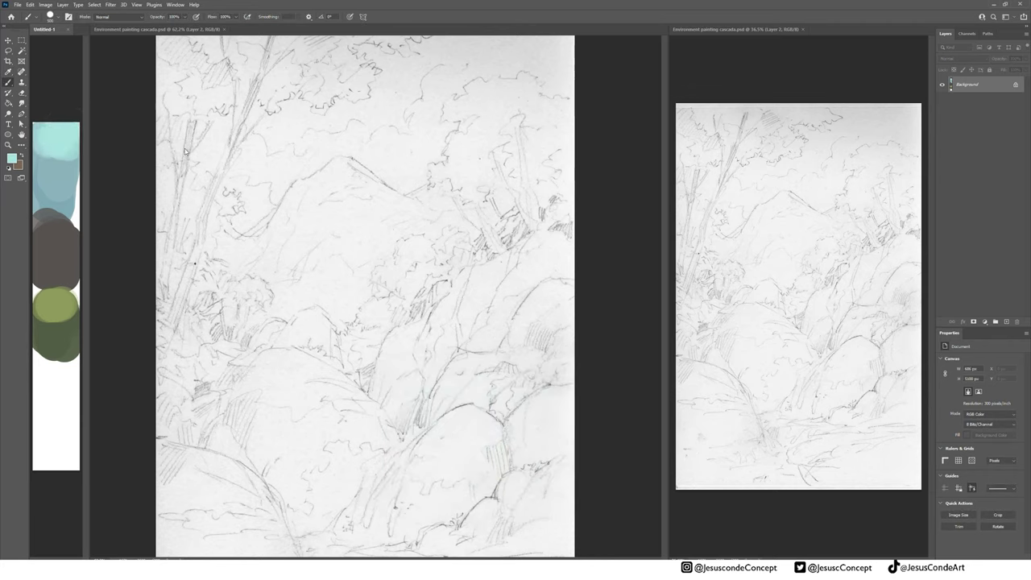
left_click(71, 187, "alt")
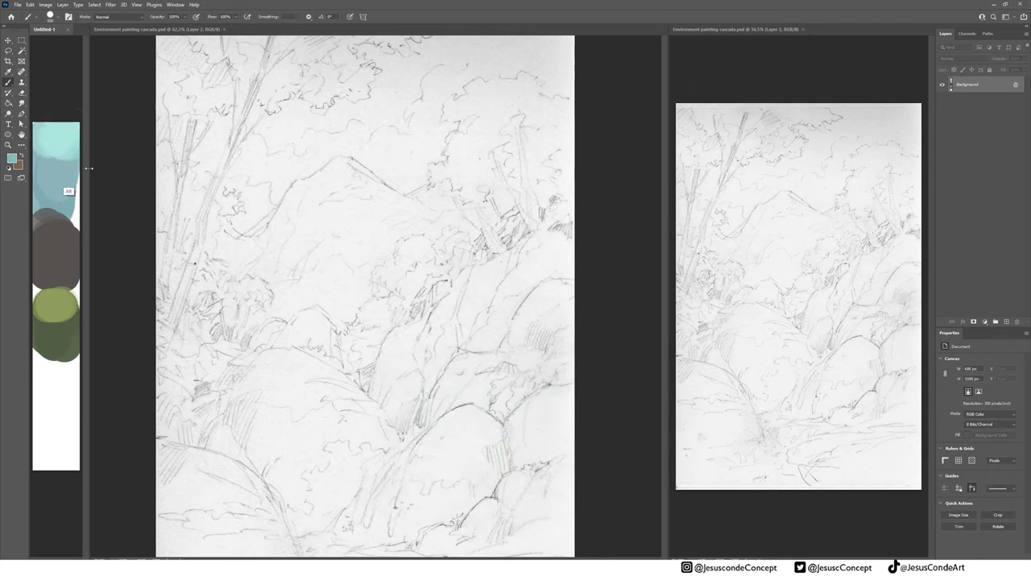
Set the Background copy layer of the sketch document to 80% opacity and lock the layer
left_click(499, 194)
left_click(964, 102)
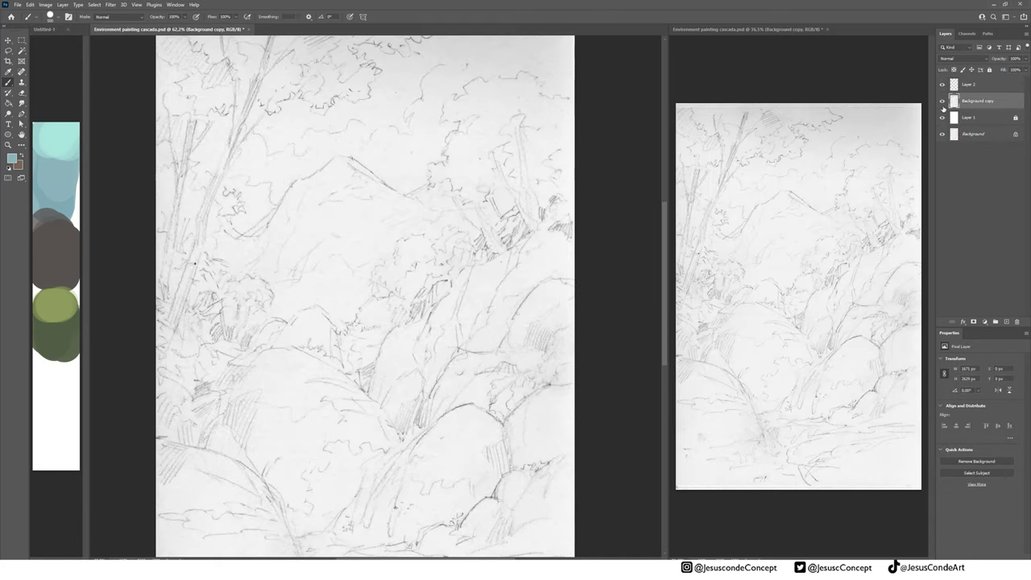
key("h")
key("8")
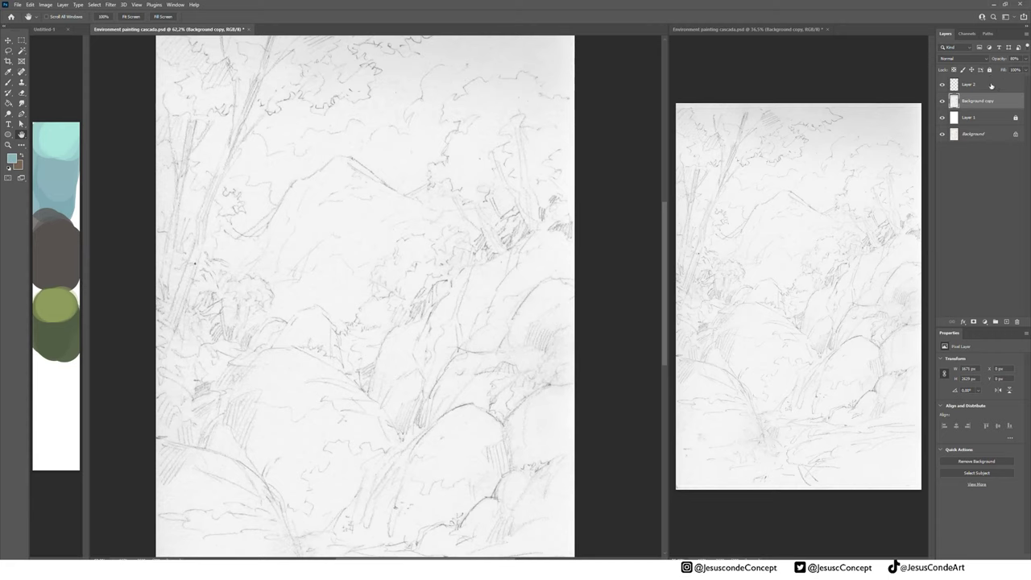
left_click(990, 69)
Create a new layer directly above Layer 1 and below the Background copy sketch layer
left_click(984, 119)
key("ctrl+shift+n")
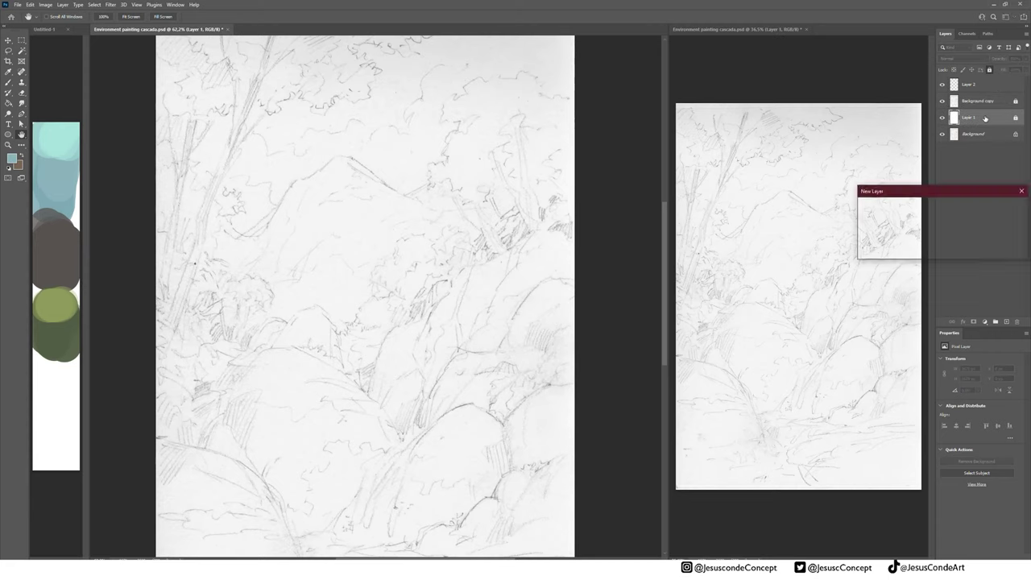
key("Return")
Fit the whole sketch in view and choose a textured painting brush from the brush presets
left_click_drag(489, 198, 504, 200)
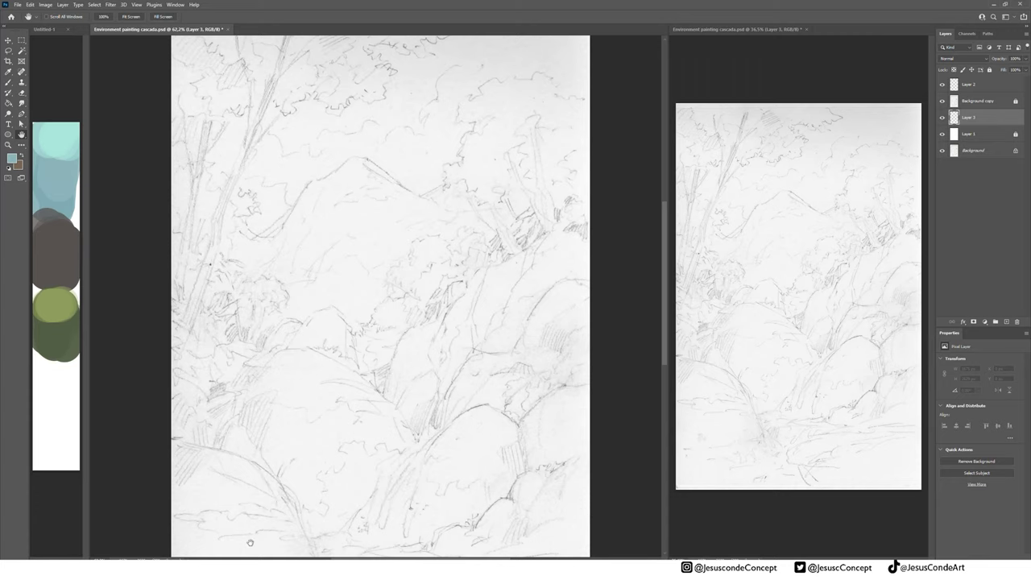
left_click(780, 570)
left_click(8, 145)
left_click(397, 216, "alt")
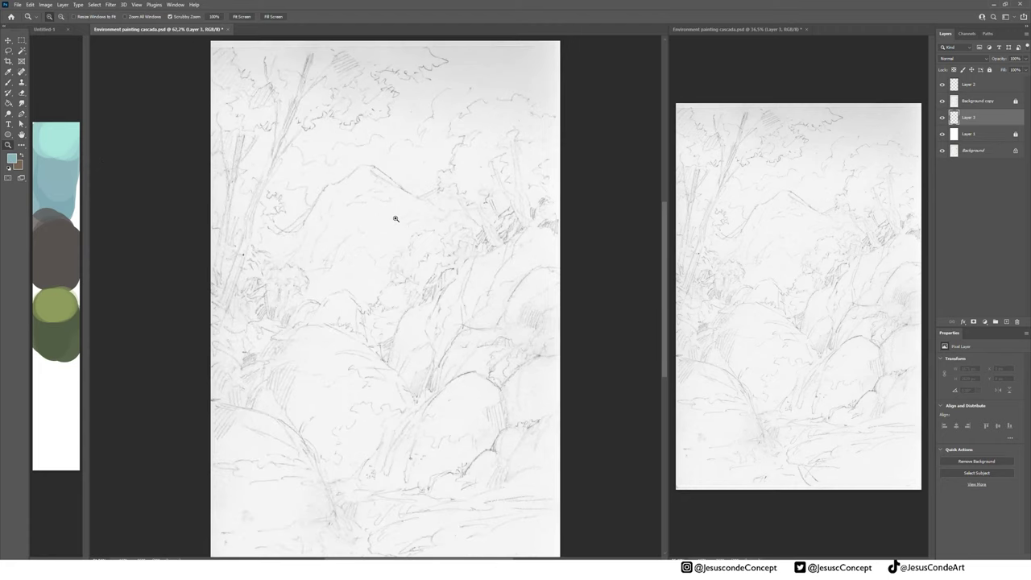
left_click_drag(420, 169, 426, 198)
scroll(426, 198, "down", 1)
key("b")
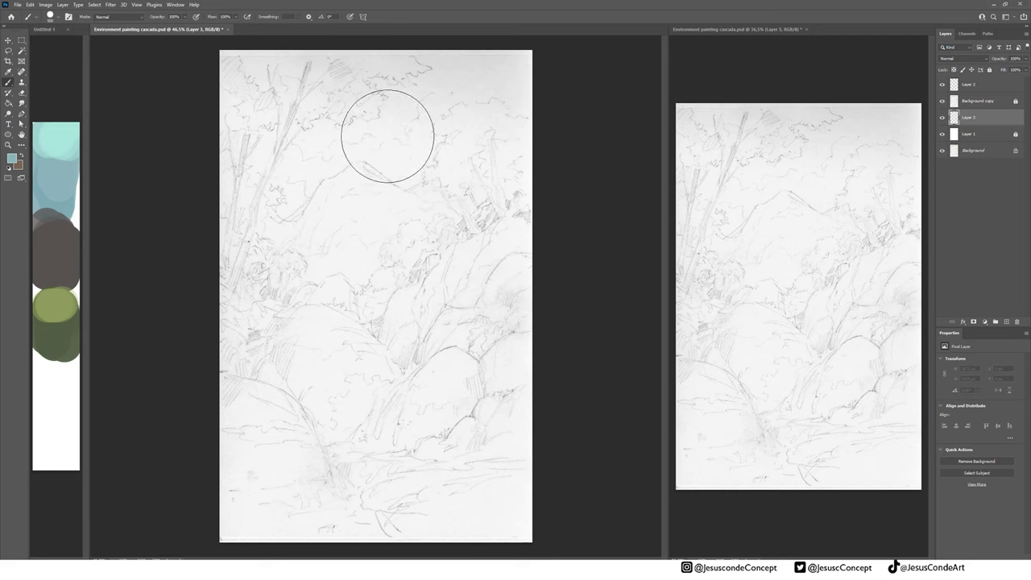
key("bracketleft")
key("bracketleft")
key("bracketleft")
key("bracketleft")
key("bracketleft")
key("bracketleft")
key("bracketleft")
key("bracketleft")
key("bracketleft")
key("bracketleft")
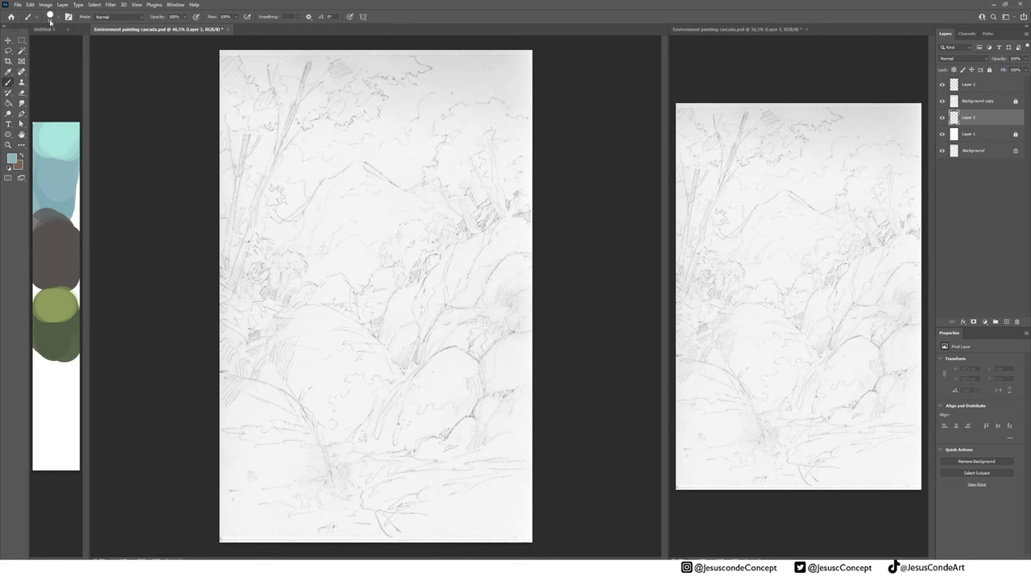
left_click(50, 19)
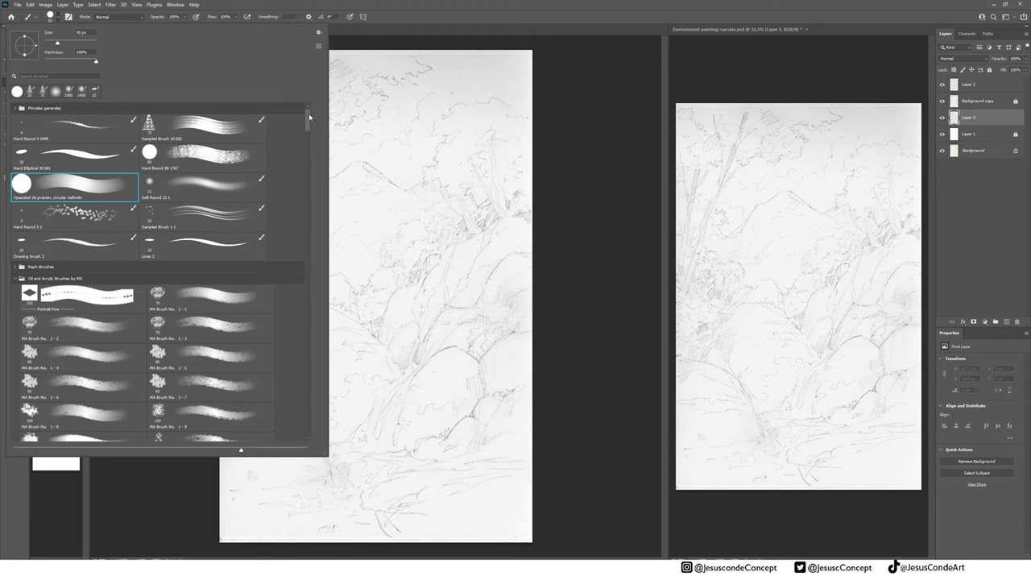
left_click_drag(309, 117, 307, 127)
left_click(233, 111)
Try a blue brush patch in the sky beside the mountain peak and undo it
mouse_move(369, 159)
left_mouse_down()
mouse_move(435, 132)
mouse_move(428, 156)
mouse_move(414, 157)
mouse_move(432, 175)
left_mouse_up()
key("ctrl+z")
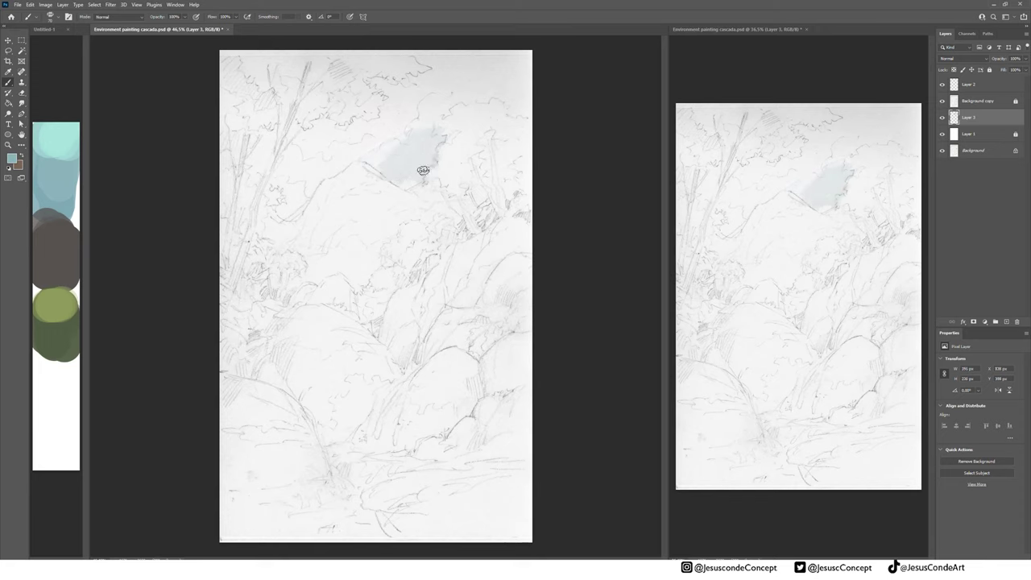
key("ctrl+z")
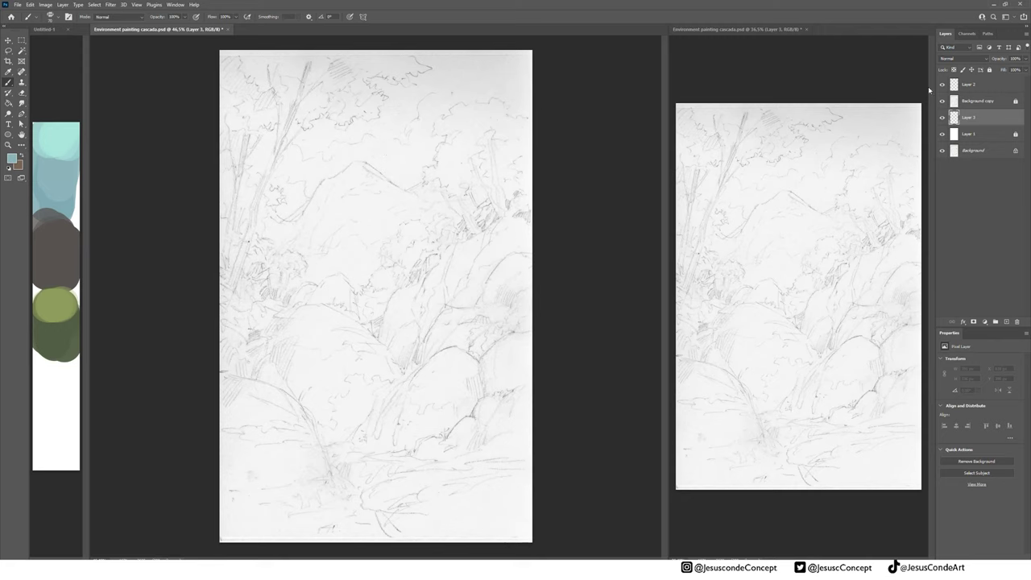
Set the Background copy layer's blend mode to Multiply and make Layer 3 active again
left_click(985, 101)
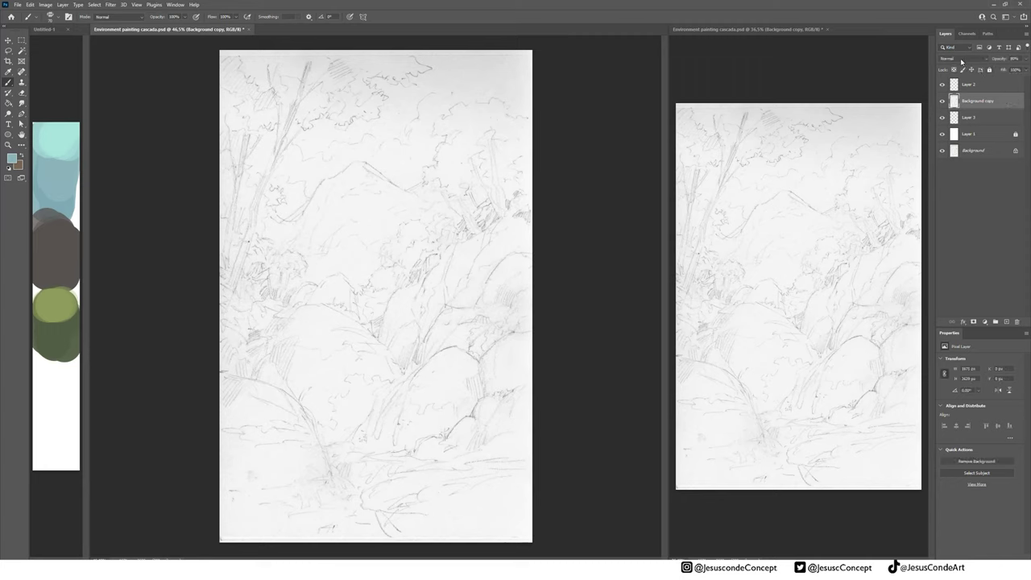
left_click(962, 61)
left_click(990, 86)
left_click(975, 118)
Set the Eyedropper to sample from Current & Below
key("alt+i")
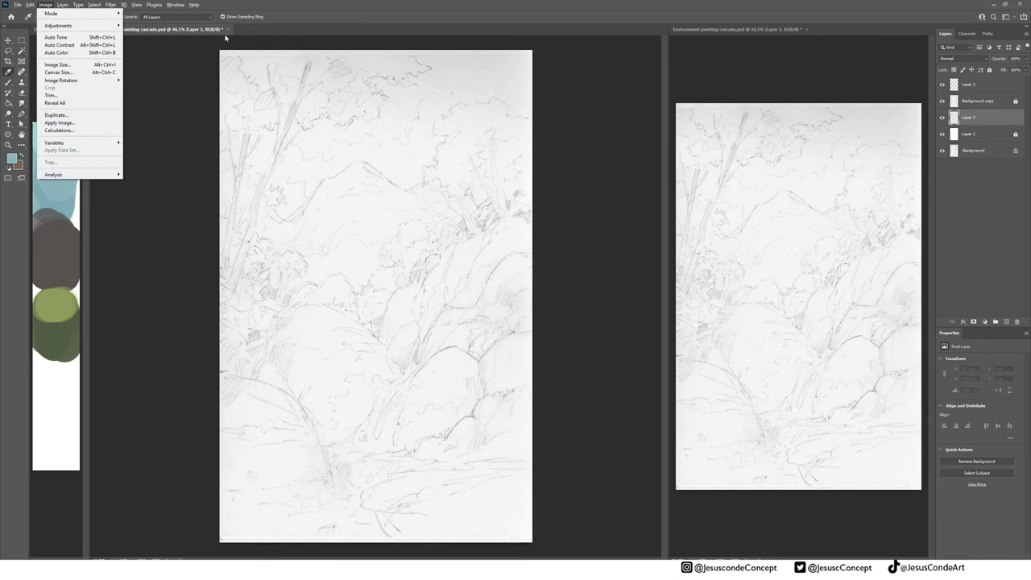
key("Escape")
left_click(199, 17)
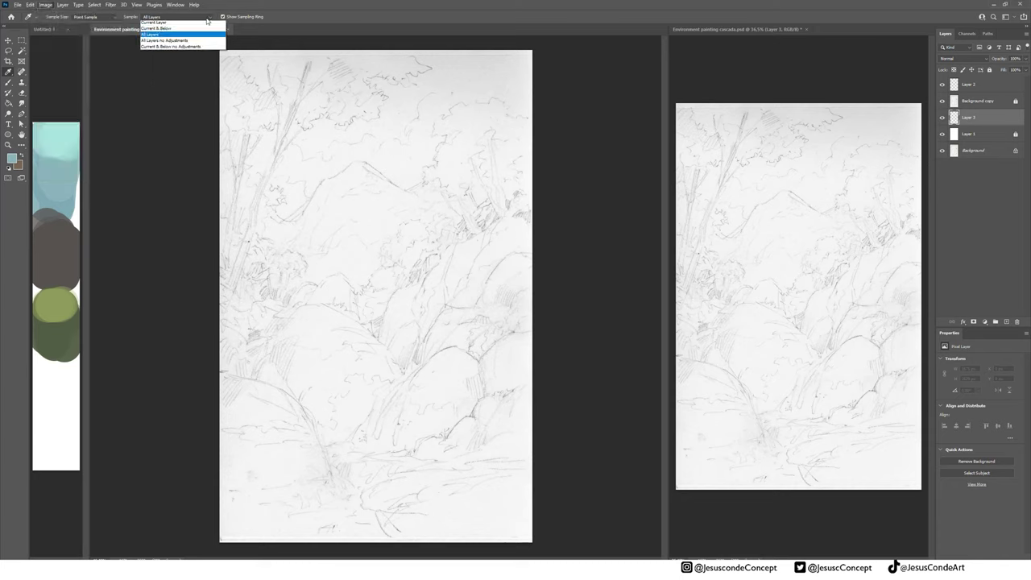
left_click(187, 34)
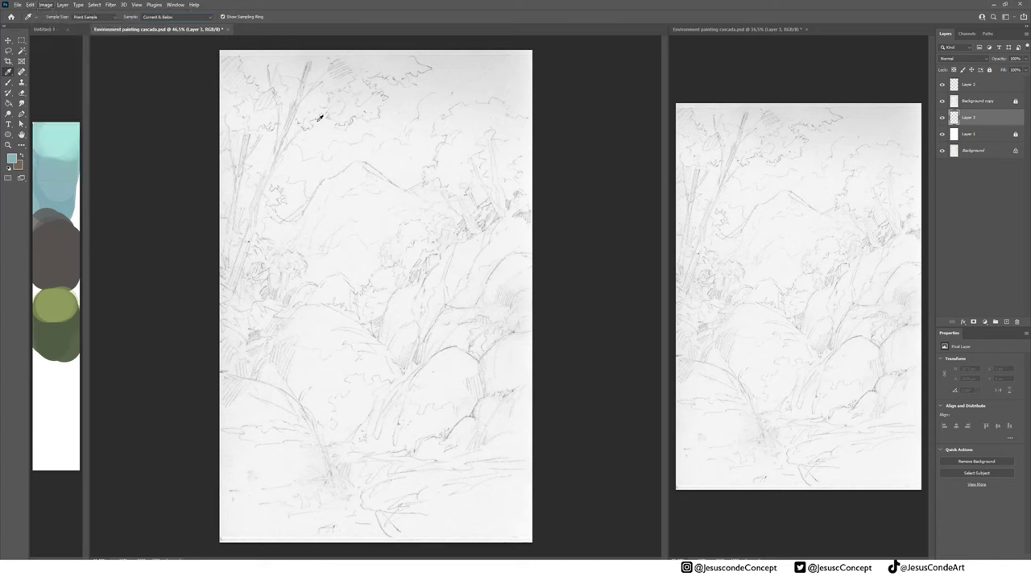
Try blue brush strokes in the sky above the mountain peak and undo them all
key("b")
mouse_move(393, 172)
left_mouse_down()
mouse_move(428, 150)
mouse_move(432, 164)
mouse_move(411, 182)
mouse_move(373, 166)
mouse_move(369, 149)
mouse_move(385, 174)
left_mouse_up()
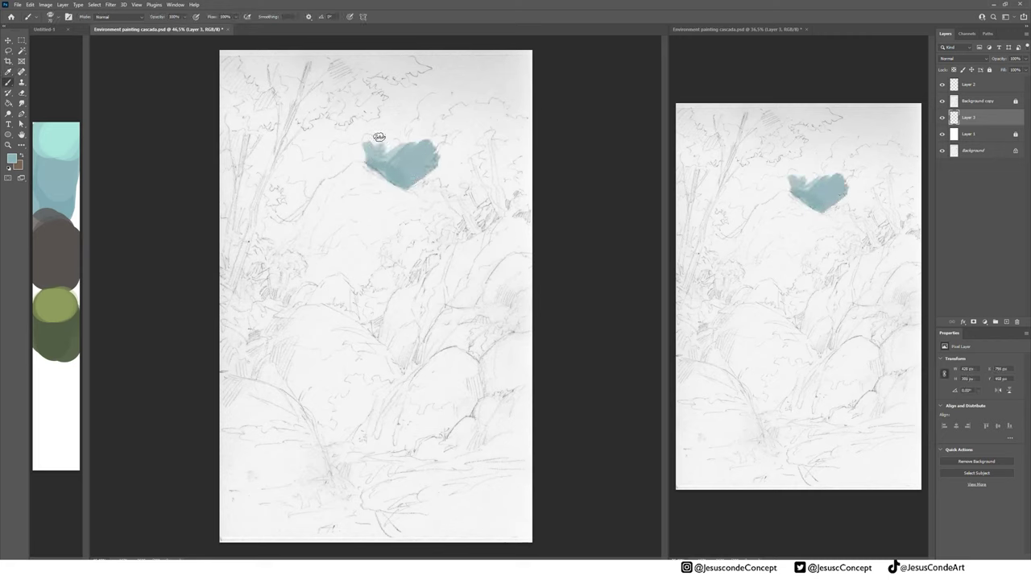
left_click_drag(376, 138, 343, 157)
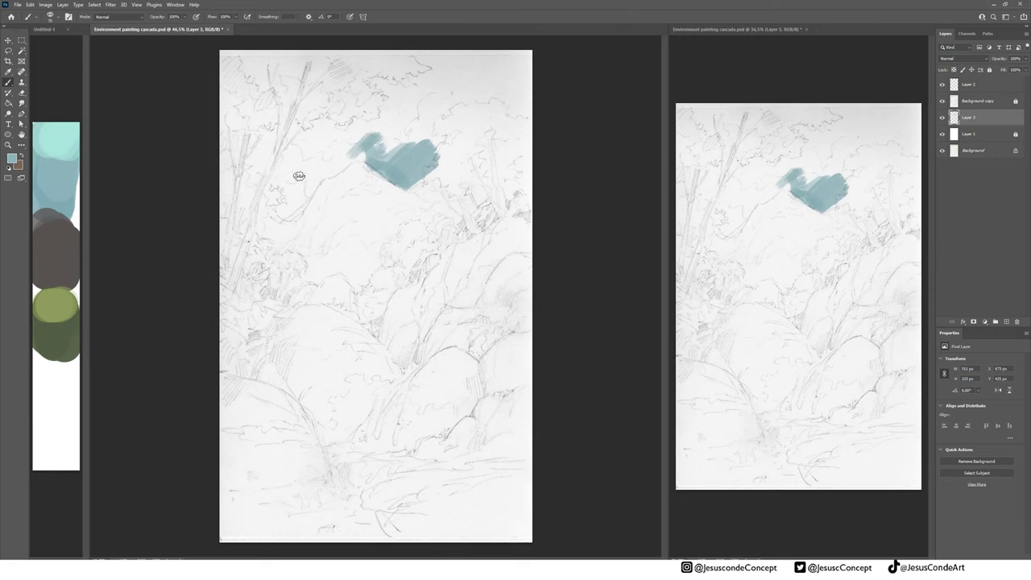
key("ctrl+z")
key("ctrl+z")
key("ctrl+z")
key("ctrl+z")
key("ctrl+z")
key("ctrl+z")
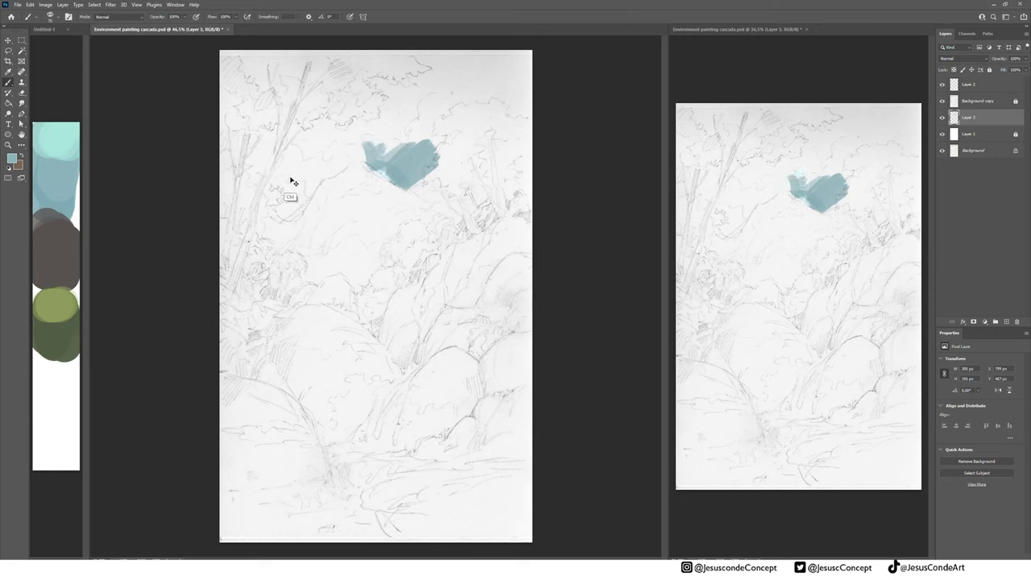
key("ctrl+z")
Brush a light blue patch at reduced opacity left of the mountain, and lock the Background copy layer
key("3")
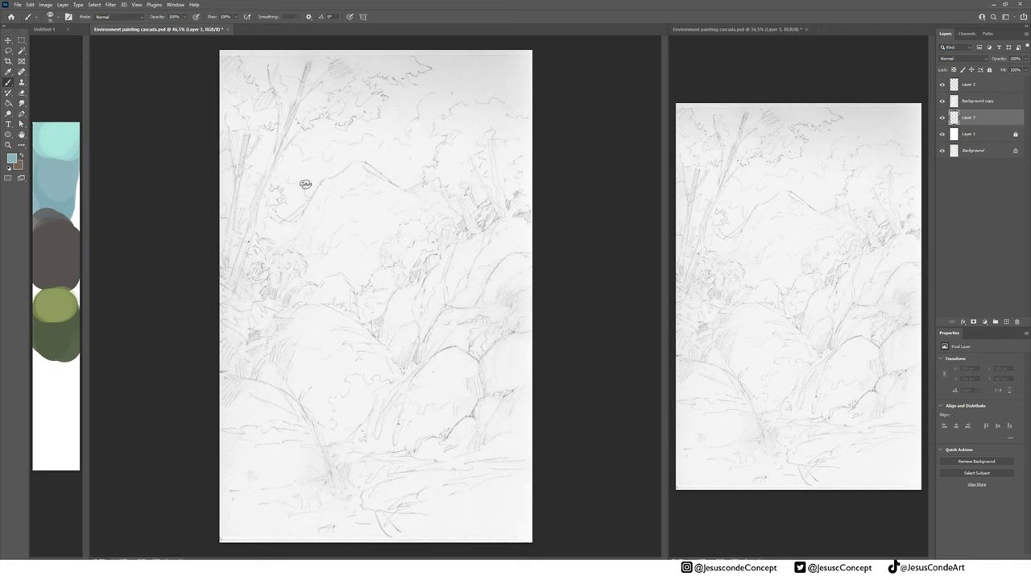
mouse_move(305, 183)
left_mouse_down()
mouse_move(285, 209)
mouse_move(299, 202)
left_mouse_up()
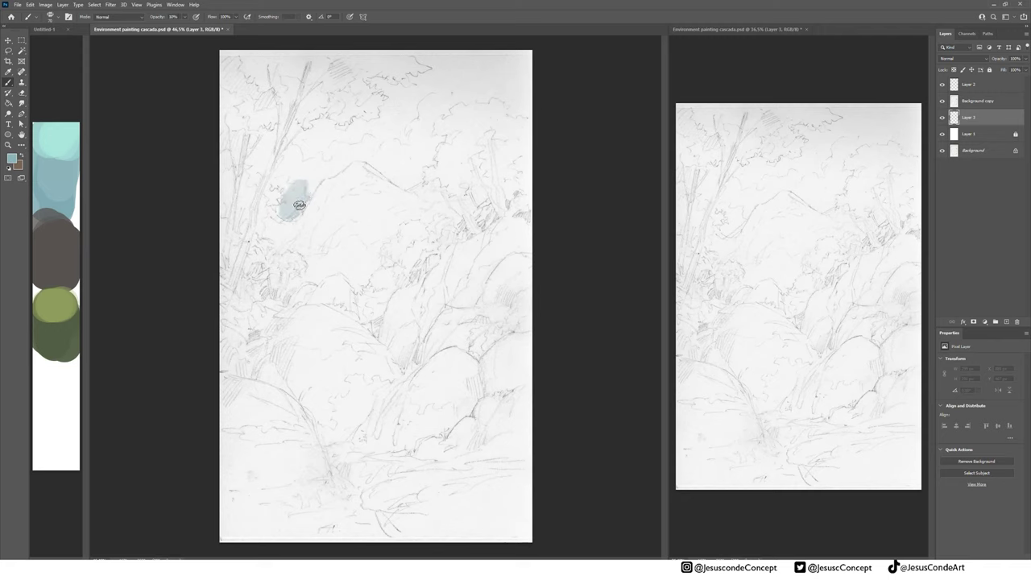
left_click(981, 105)
left_click(988, 69)
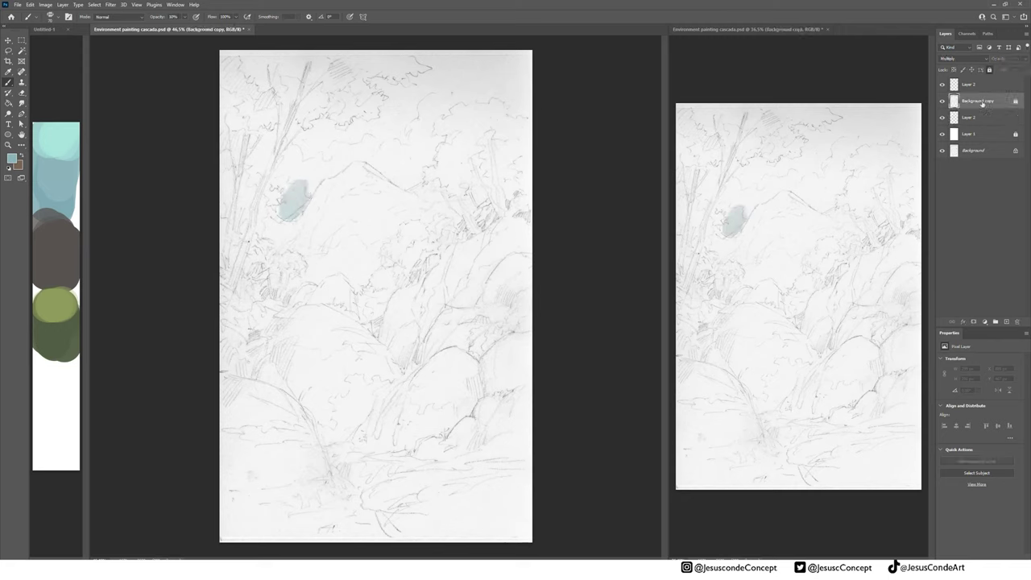
Paint blue sky on Layer 3 beside both mountain slopes, in the upper-right corner and down towards the foliage
left_click(978, 117)
mouse_move(281, 208)
left_mouse_down()
mouse_move(291, 199)
mouse_move(300, 210)
mouse_move(278, 214)
mouse_move(289, 201)
mouse_move(276, 176)
mouse_move(313, 190)
left_mouse_up()
mouse_move(370, 159)
left_mouse_down()
mouse_move(416, 186)
mouse_move(431, 149)
mouse_move(415, 144)
mouse_move(411, 161)
mouse_move(427, 151)
left_mouse_up()
left_click(440, 65)
mouse_move(443, 59)
left_mouse_down()
mouse_move(419, 54)
mouse_move(463, 60)
mouse_move(469, 74)
mouse_move(450, 72)
mouse_move(462, 59)
left_mouse_up()
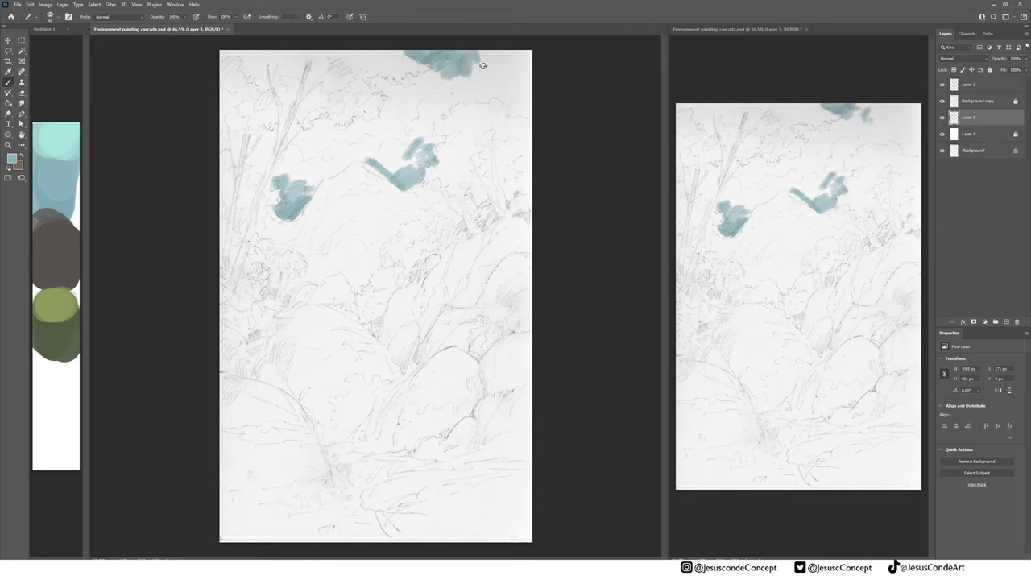
mouse_move(483, 65)
left_mouse_down()
mouse_move(500, 48)
mouse_move(533, 59)
mouse_move(532, 50)
mouse_move(539, 111)
mouse_move(511, 110)
mouse_move(513, 92)
mouse_move(487, 98)
mouse_move(501, 71)
mouse_move(473, 73)
mouse_move(528, 59)
mouse_move(450, 69)
mouse_move(432, 93)
left_mouse_up()
mouse_move(422, 106)
left_mouse_down()
mouse_move(381, 92)
mouse_move(434, 77)
mouse_move(399, 115)
mouse_move(395, 98)
mouse_move(375, 126)
mouse_move(401, 110)
mouse_move(389, 138)
mouse_move(366, 125)
mouse_move(350, 129)
mouse_move(352, 142)
mouse_move(322, 127)
mouse_move(307, 152)
mouse_move(328, 151)
mouse_move(316, 129)
mouse_move(410, 114)
mouse_move(394, 95)
mouse_move(379, 125)
mouse_move(395, 116)
mouse_move(368, 128)
left_mouse_up()
Blend lighter aqua tones sampled from the palette and canvas through the sky band beneath the foliage and between the left trees
left_click(74, 154, "alt")
left_click(442, 95, "alt")
key("7")
mouse_move(310, 113)
left_mouse_down()
mouse_move(253, 168)
mouse_move(269, 131)
mouse_move(256, 159)
mouse_move(272, 138)
mouse_move(265, 131)
mouse_move(270, 164)
mouse_move(287, 145)
mouse_move(278, 187)
mouse_move(304, 190)
left_mouse_up()
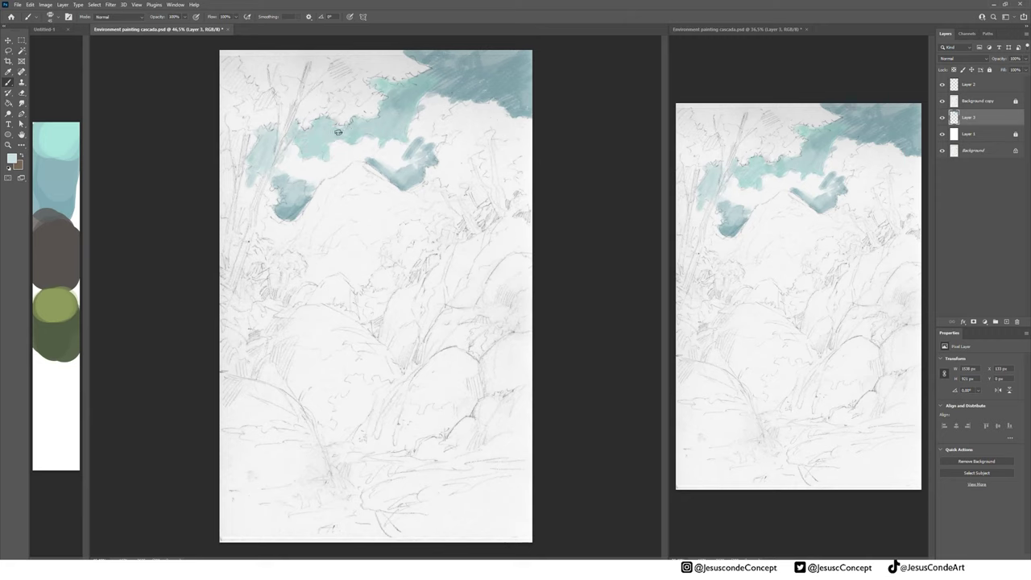
mouse_move(232, 158)
left_mouse_down()
mouse_move(260, 170)
mouse_move(253, 182)
mouse_move(274, 142)
left_mouse_up()
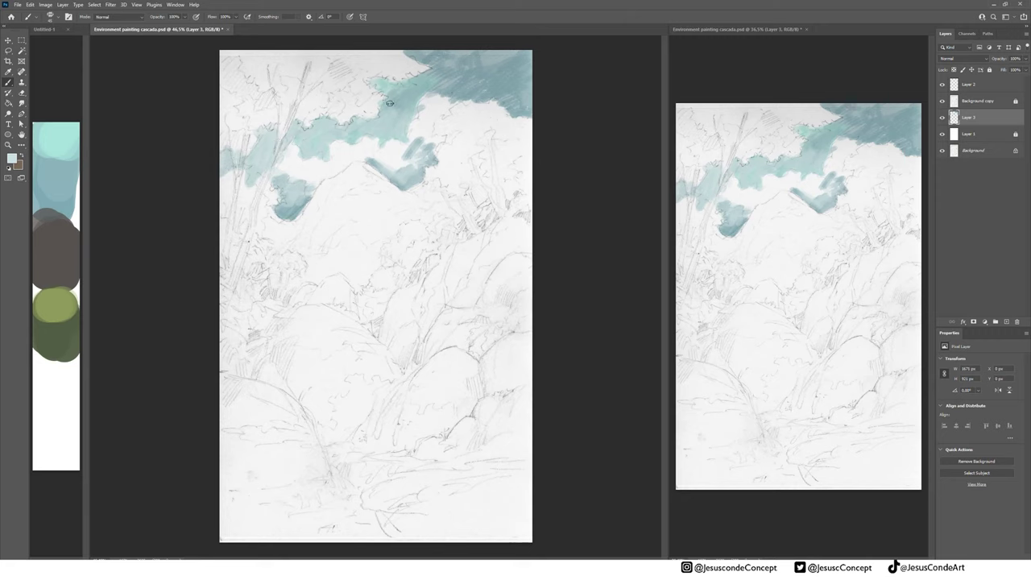
mouse_move(390, 104)
left_mouse_down()
mouse_move(445, 78)
mouse_move(398, 100)
left_mouse_up()
left_click_drag(445, 59, 409, 53)
left_click(405, 92, "alt")
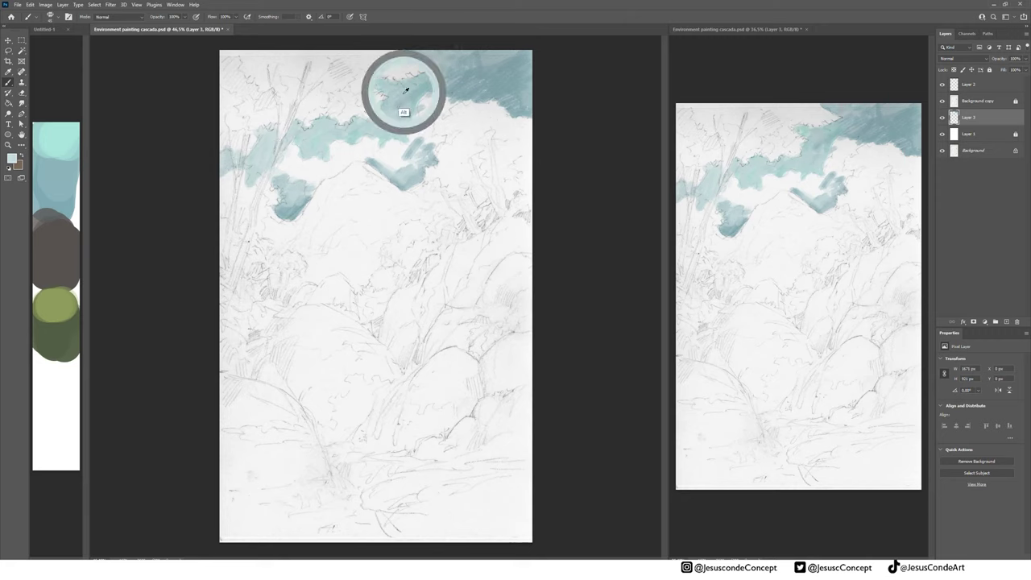
left_click_drag(416, 102, 414, 116)
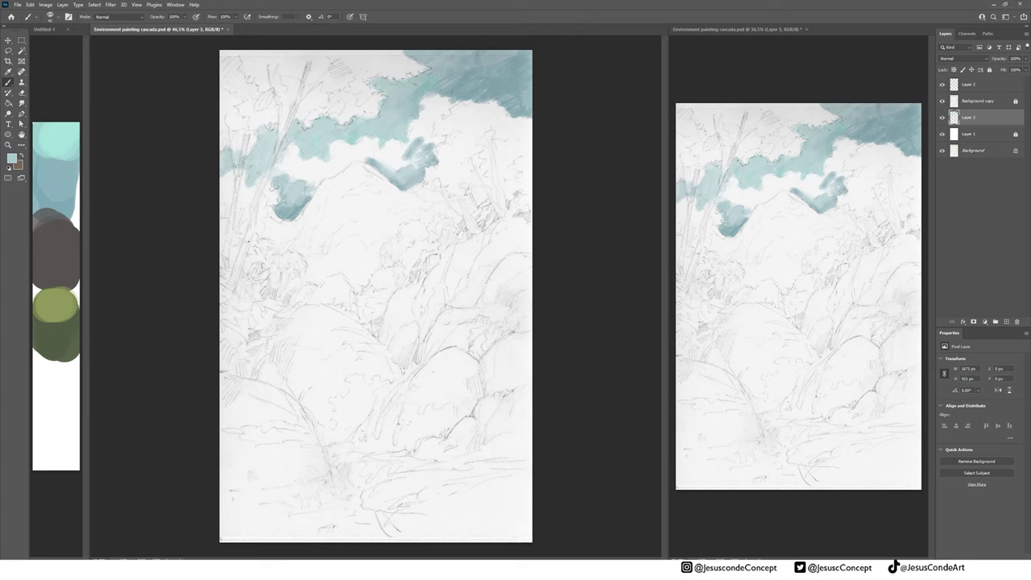
Paint soft white clouds over the blue behind the mountain peak, using tones sampled from the sky
left_click(430, 151, "alt")
mouse_move(432, 151)
left_mouse_down()
mouse_move(442, 135)
mouse_move(418, 163)
mouse_move(408, 152)
mouse_move(367, 149)
left_mouse_up()
left_click(420, 145, "alt")
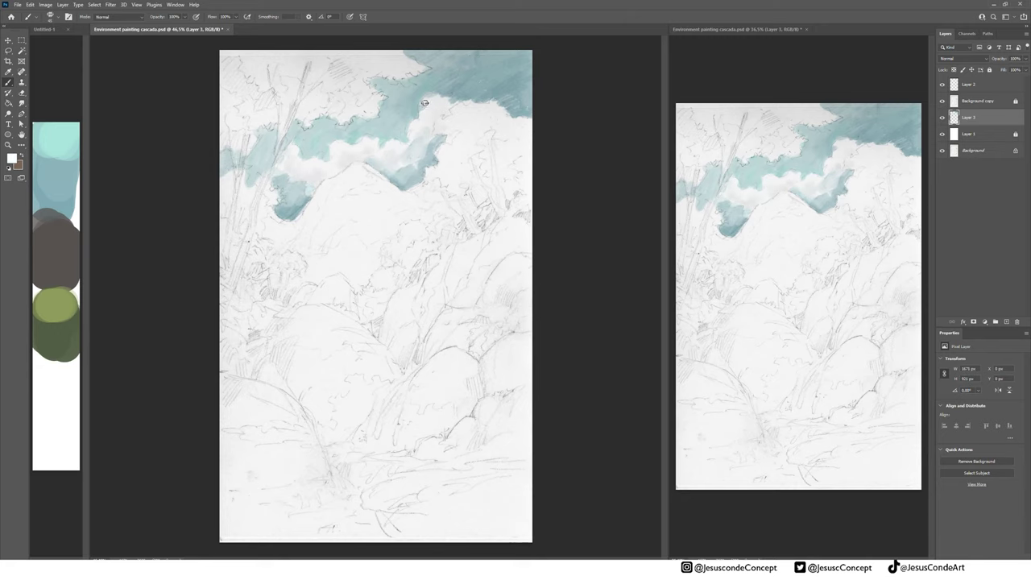
Fill the overhanging foliage at the upper left with dark green and add yellow-green highlights along its lower clumps
mouse_move(345, 80)
left_mouse_down()
mouse_move(318, 57)
mouse_move(326, 93)
mouse_move(307, 103)
mouse_move(312, 122)
mouse_move(374, 103)
mouse_move(342, 89)
mouse_move(302, 95)
mouse_move(281, 53)
mouse_move(234, 55)
mouse_move(276, 87)
mouse_move(298, 83)
left_mouse_up()
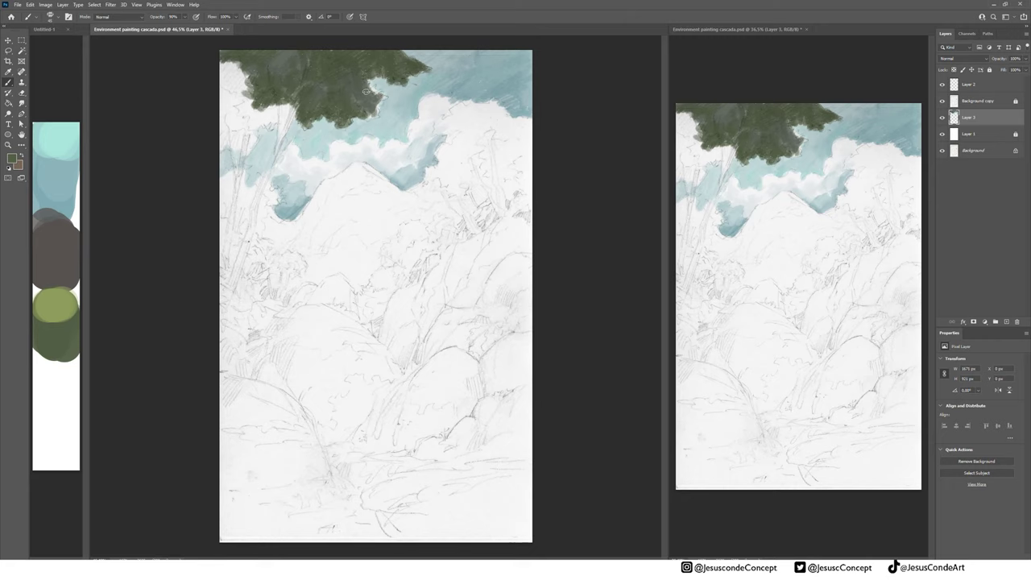
mouse_move(366, 91)
left_mouse_down()
mouse_move(384, 96)
mouse_move(376, 114)
left_mouse_up()
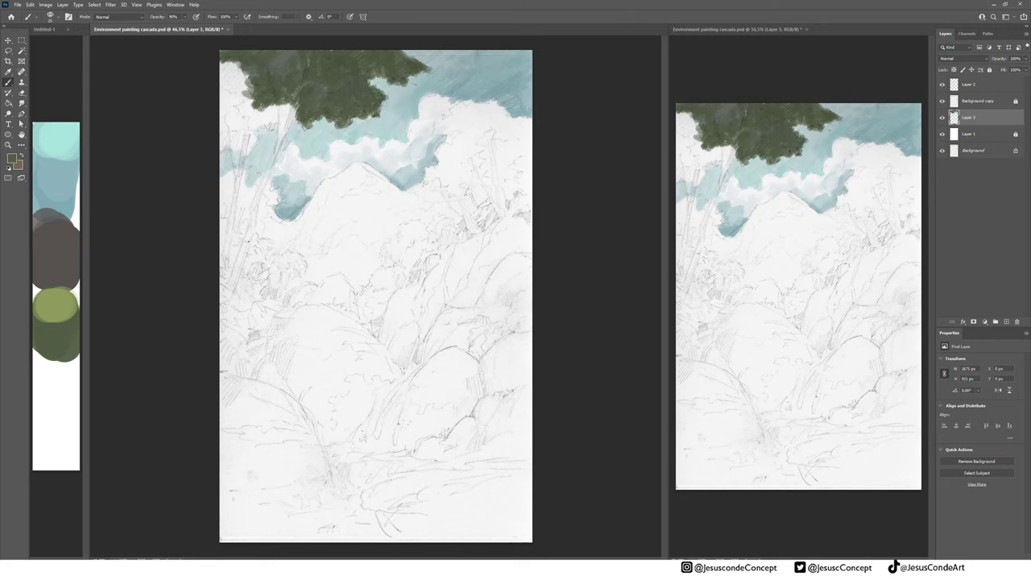
left_click(70, 321, "alt")
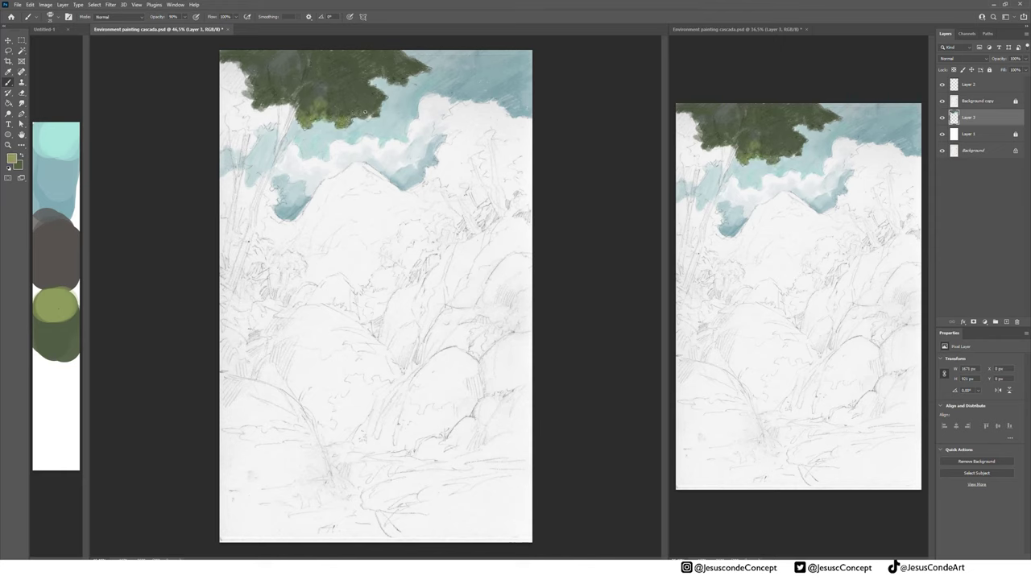
mouse_move(357, 99)
left_mouse_down()
mouse_move(337, 83)
mouse_move(311, 81)
left_mouse_up()
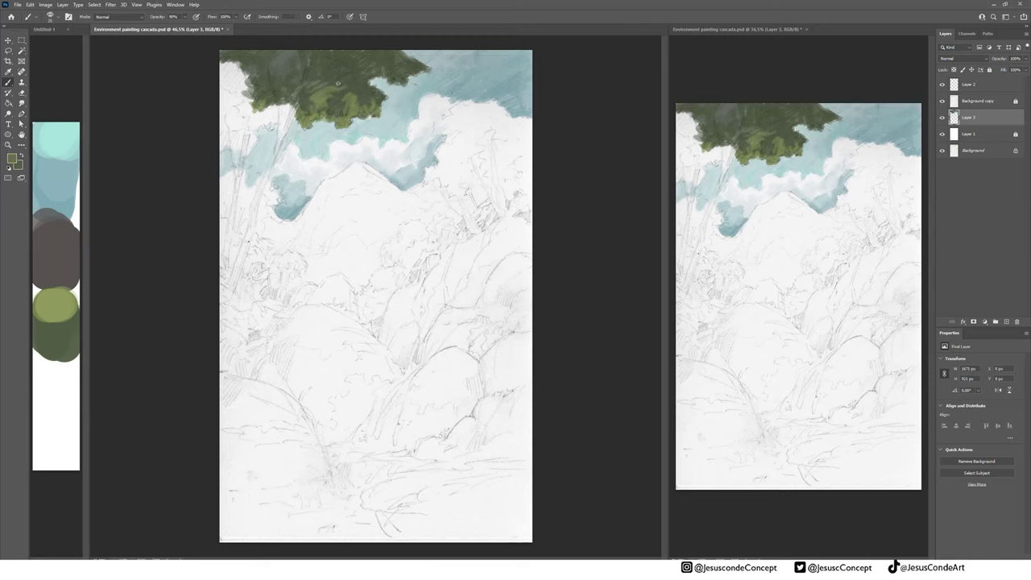
Mix a bright yellow-green, #badb63, and dab it over the left part of the palette's light green swatch
left_click(13, 159)
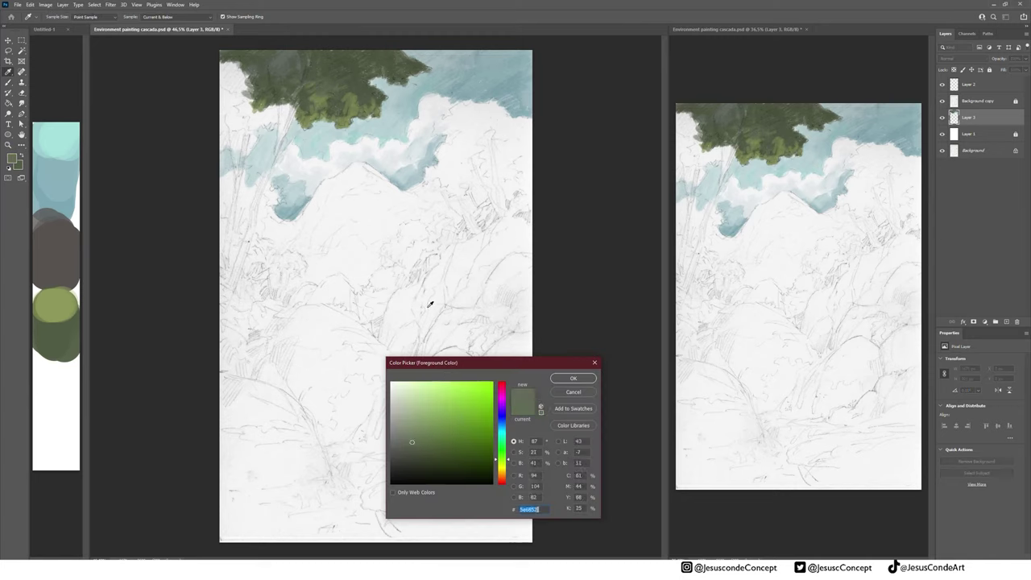
left_click_drag(446, 385, 447, 398)
left_click(504, 465)
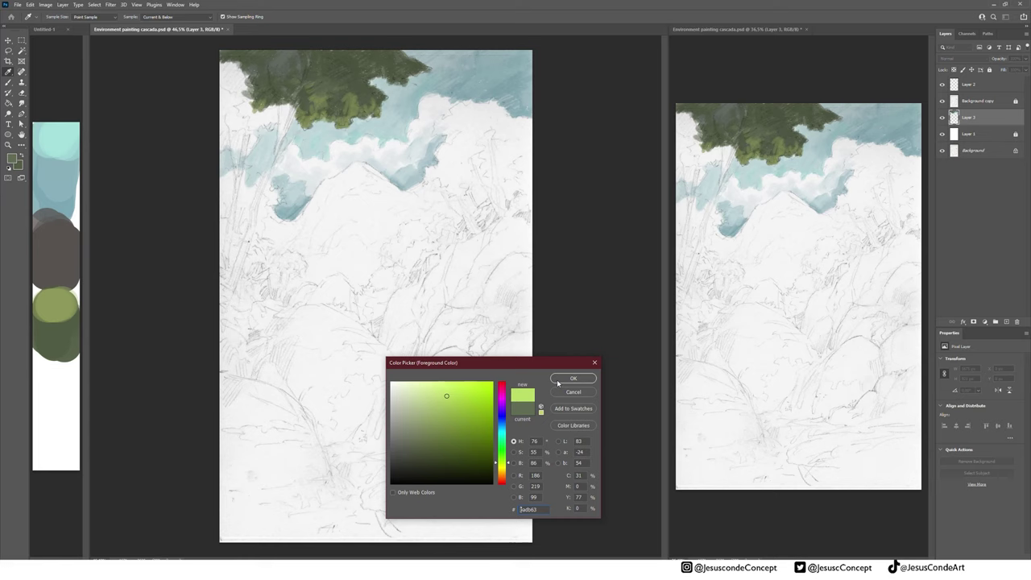
left_click(560, 381)
left_click(44, 307)
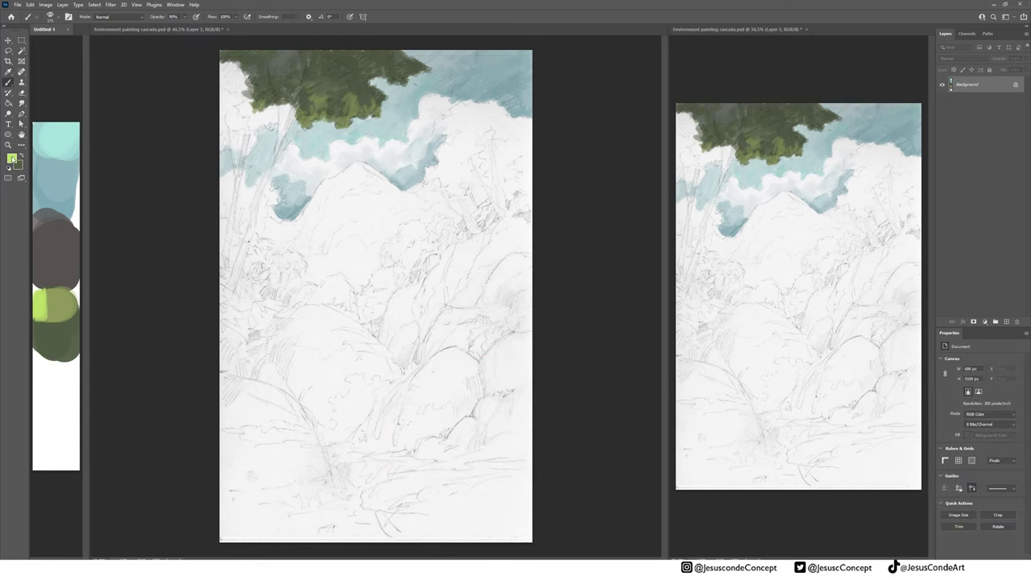
Mix a near-black reddish tone and brush a swatch of it below the palette's dark green one
left_click(14, 160)
left_click(503, 411)
left_click(502, 421)
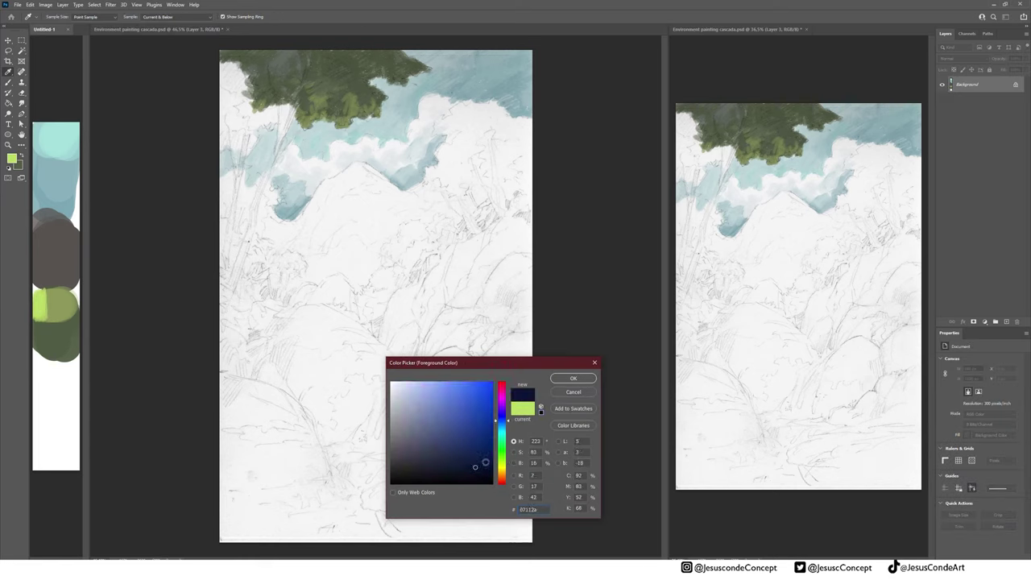
left_click(503, 410)
left_click(572, 377)
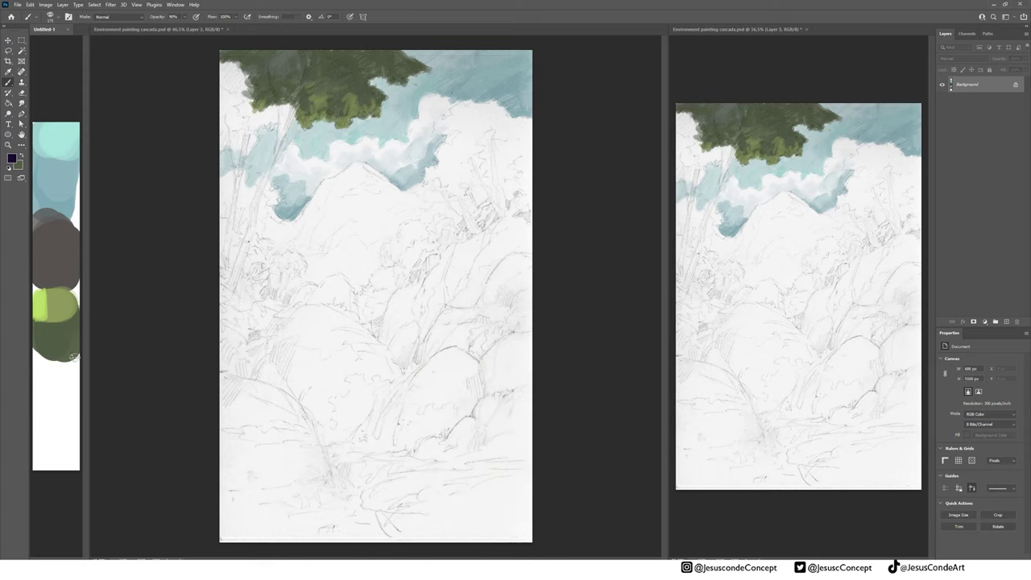
mouse_move(73, 358)
left_mouse_down()
mouse_move(47, 377)
mouse_move(63, 367)
mouse_move(73, 375)
mouse_move(51, 369)
left_mouse_up()
left_click(12, 158)
left_click(503, 381)
left_click(481, 472)
left_click(573, 378)
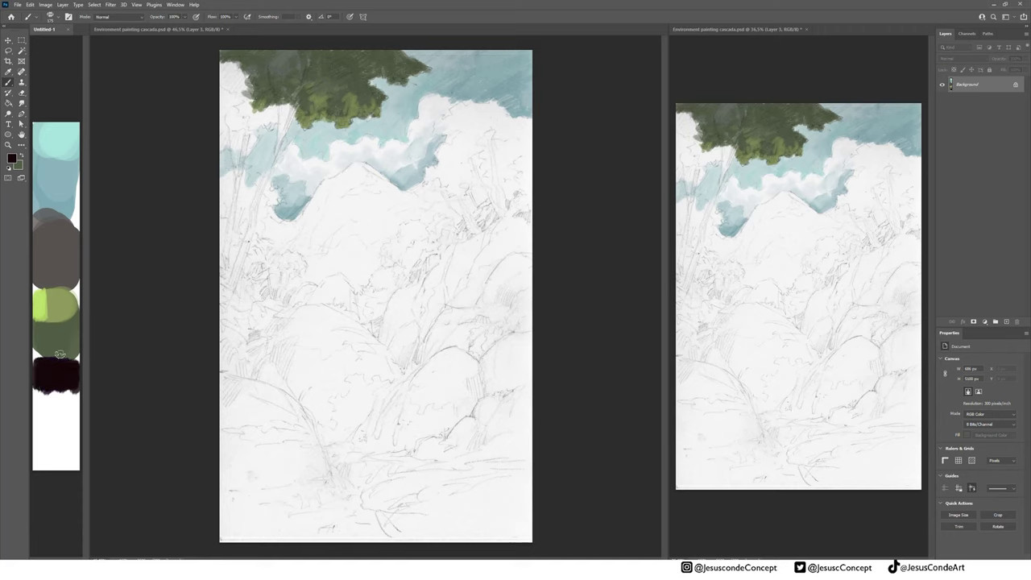
Blend the near-black tone into the left side of the dark green swatch to make a deeper green
left_click(46, 335, "alt")
left_click(61, 387, "alt")
mouse_move(44, 332)
left_mouse_down()
mouse_move(46, 345)
mouse_move(40, 337)
left_mouse_up()
left_click(57, 353, "alt")
left_click(58, 374, "alt")
Sample the deeper green from the palette and paint shadows into the upper-left foliage
left_click(41, 338, "alt")
left_click(285, 69)
mouse_move(285, 70)
left_mouse_down()
mouse_move(225, 54)
mouse_move(280, 55)
mouse_move(322, 79)
mouse_move(305, 70)
mouse_move(312, 58)
mouse_move(346, 100)
left_mouse_up()
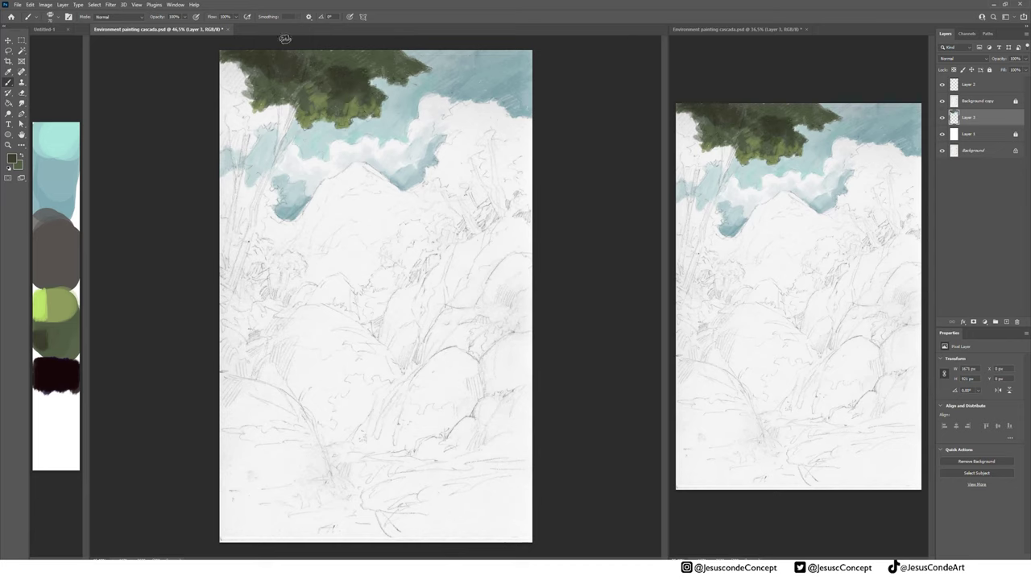
Blend the palette's light cyan into the right side of the green swatches to make a muted blue-green
key("x")
left_click(66, 152, "alt")
left_click(76, 327)
left_click_drag(77, 327, 75, 306)
left_click(70, 329, "alt")
left_click(75, 324, "alt")
left_click(76, 312, "alt")
left_click(77, 315, "alt")
left_click(71, 345, "alt")
left_click(65, 150, "alt")
left_click(73, 315, "alt")
Sample a foliage green and dab bright leaf highlights along the right edge of the upper tree canopy
left_click(417, 68)
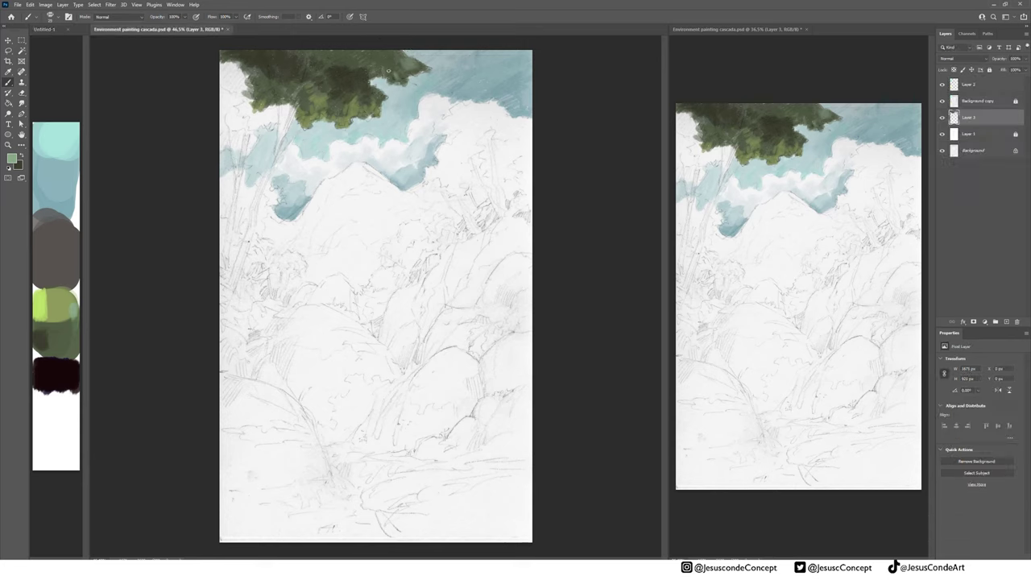
key("x")
left_click(402, 62, "alt")
left_click_drag(401, 58, 413, 81)
key("x")
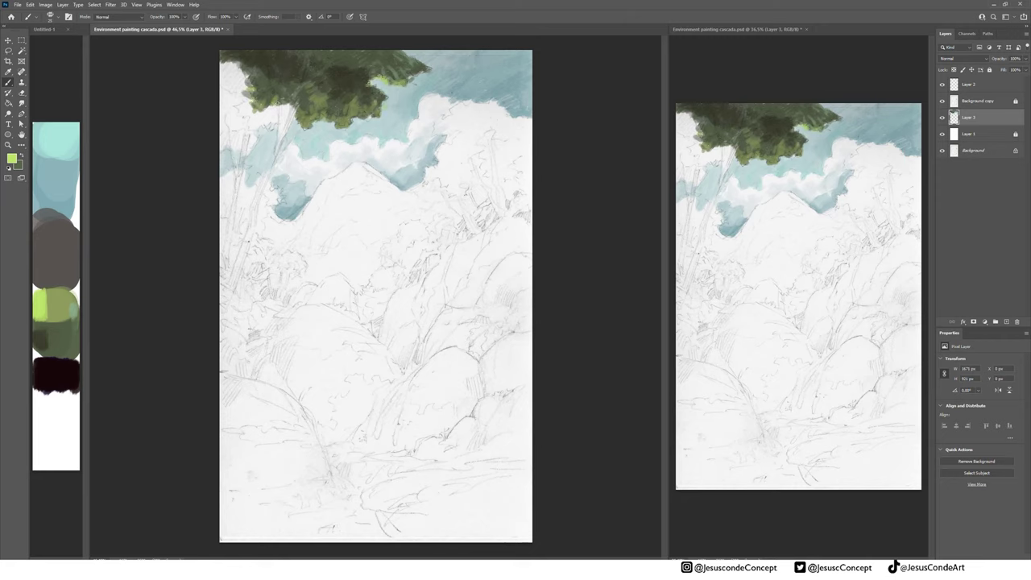
Extend the canopy to the left edge of the canvas with the palette's olive green and start a tree trunk beneath it
left_click(64, 304, "alt")
mouse_move(296, 79)
left_mouse_down()
mouse_move(298, 89)
mouse_move(229, 76)
mouse_move(240, 66)
mouse_move(226, 109)
mouse_move(242, 123)
mouse_move(296, 116)
mouse_move(250, 153)
mouse_move(224, 148)
left_mouse_up()
left_click(65, 304, "alt")
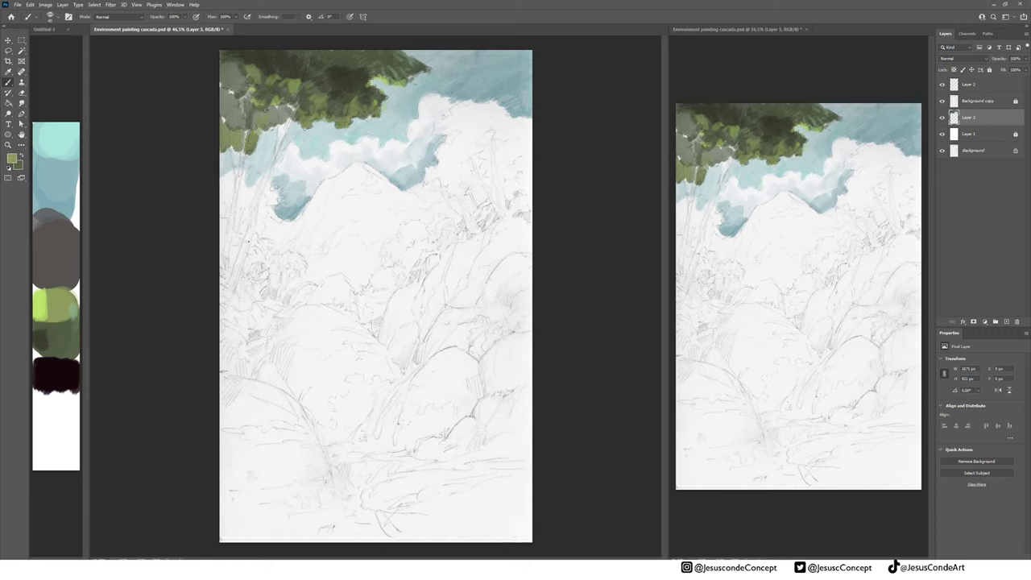
key("x")
left_click_drag(281, 102, 277, 155)
key("x")
Brush the near-black tone into the lower part of the palette's grey-brown swatch to mix a dark brown
left_click(60, 388, "alt")
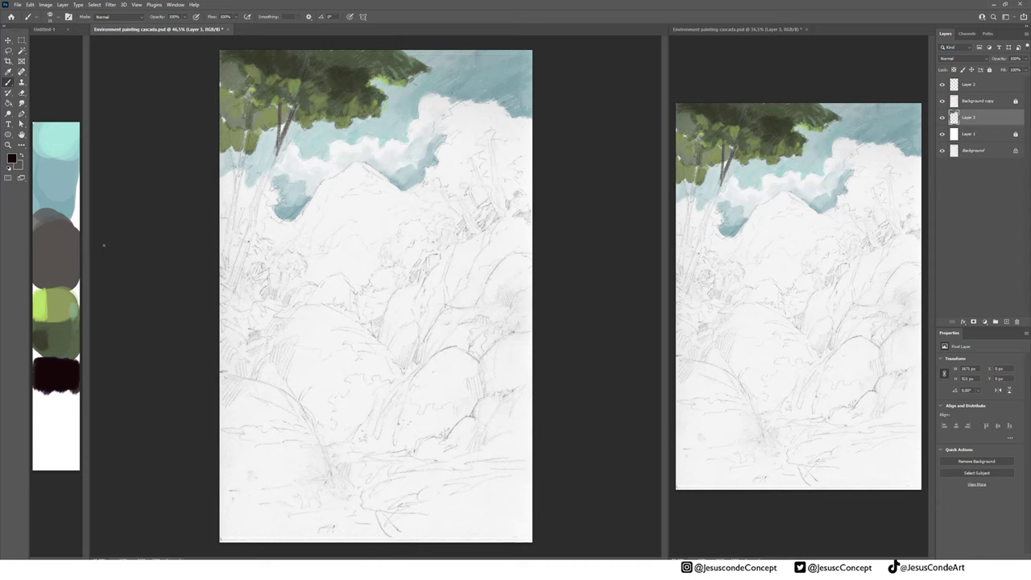
left_click(39, 262)
mouse_move(39, 262)
left_mouse_down()
mouse_move(56, 282)
mouse_move(41, 270)
left_mouse_up()
Sample the dark brown and paint the main leaning tree trunk from the canopy down to its base
left_click(56, 284, "alt")
left_click(295, 106)
left_click_drag(294, 104, 226, 287)
left_click_drag(253, 224, 230, 294)
key("x")
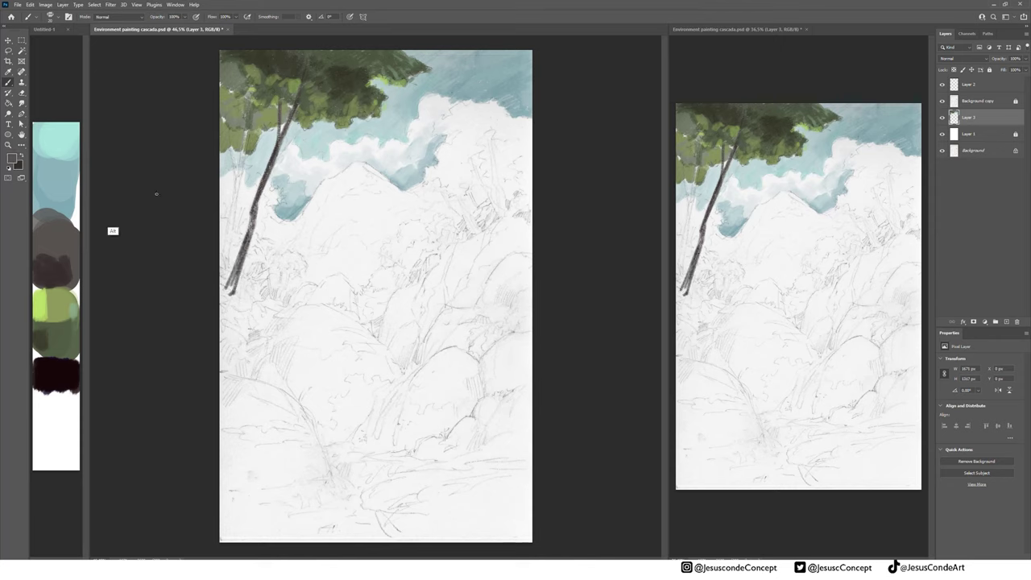
left_click_drag(261, 191, 232, 293)
Paint the thinner trunks and branches beside the main trunk, reaching up into the canopy
left_click_drag(223, 279, 252, 87)
left_click_drag(237, 193, 229, 122)
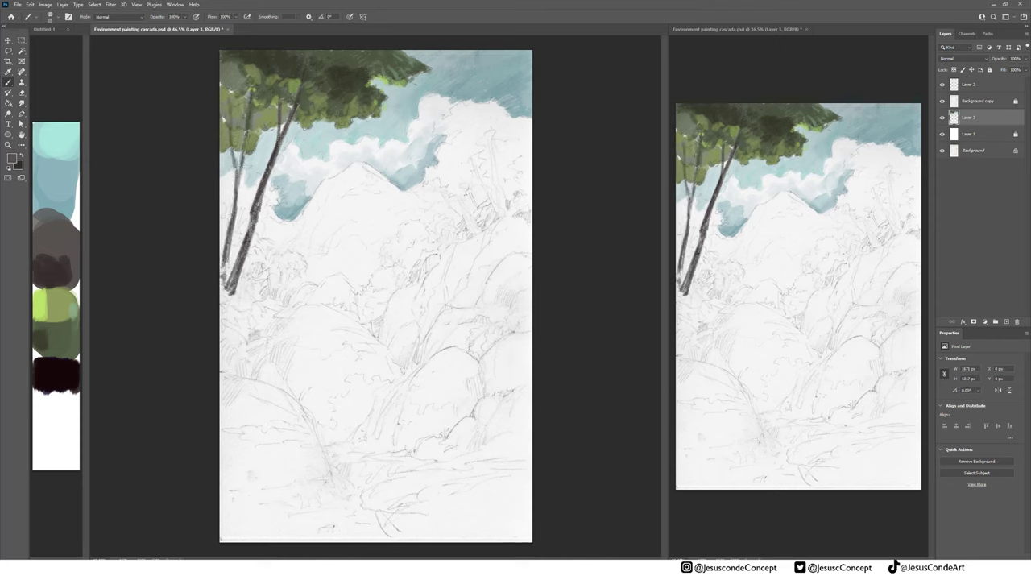
left_click_drag(242, 167, 251, 87)
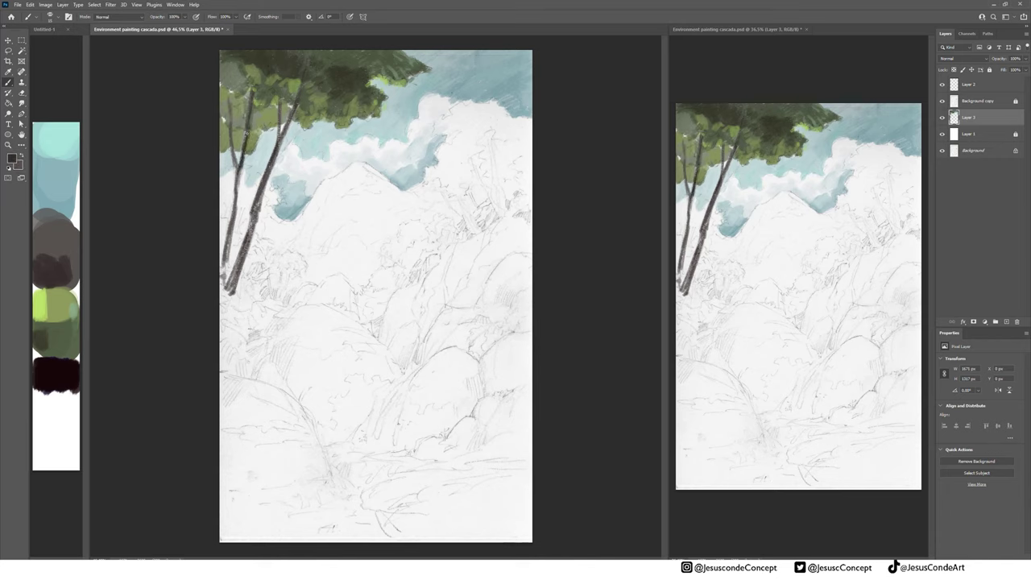
mouse_move(249, 140)
left_mouse_down()
mouse_move(269, 98)
mouse_move(274, 160)
mouse_move(264, 190)
mouse_move(237, 205)
mouse_move(221, 272)
left_mouse_up()
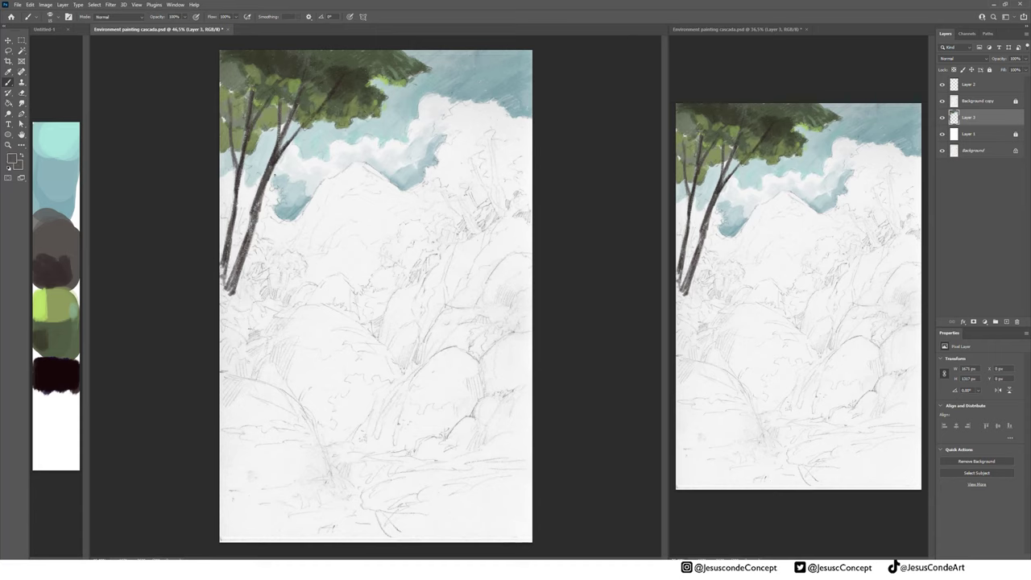
Add lighter grey accents from the palette along the trunks and thicken the main trunk's base with dark brown
left_click(39, 242)
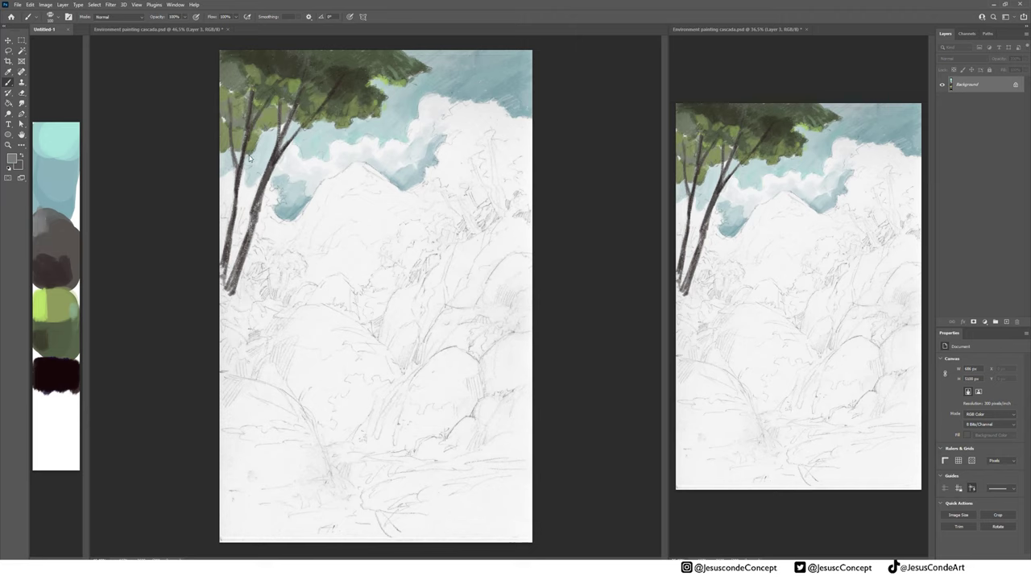
left_click(270, 167)
left_click_drag(270, 167, 262, 186)
left_click_drag(254, 224, 241, 280)
left_click_drag(234, 215, 223, 286)
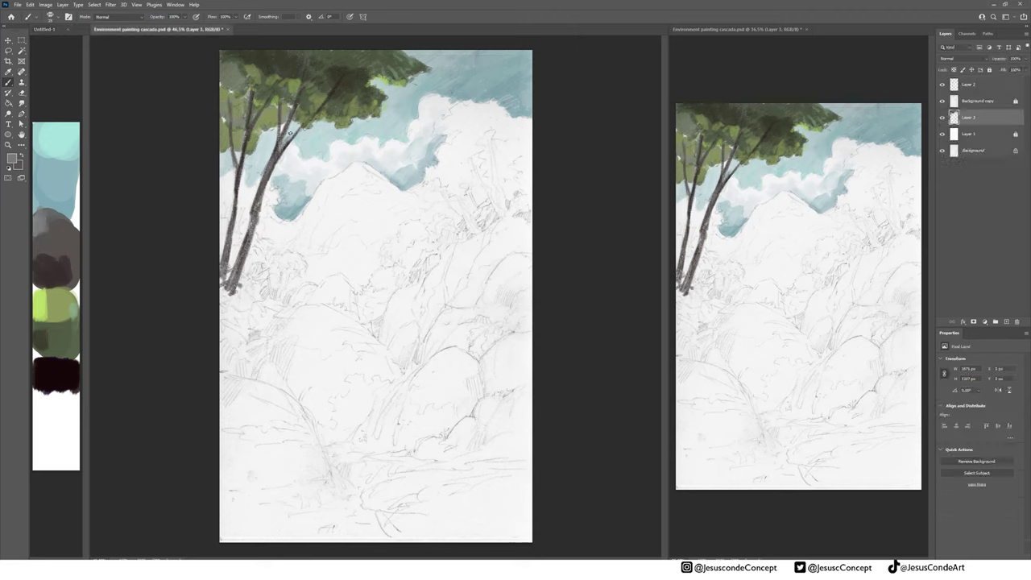
left_click(63, 265, "alt")
left_click_drag(241, 282, 246, 256)
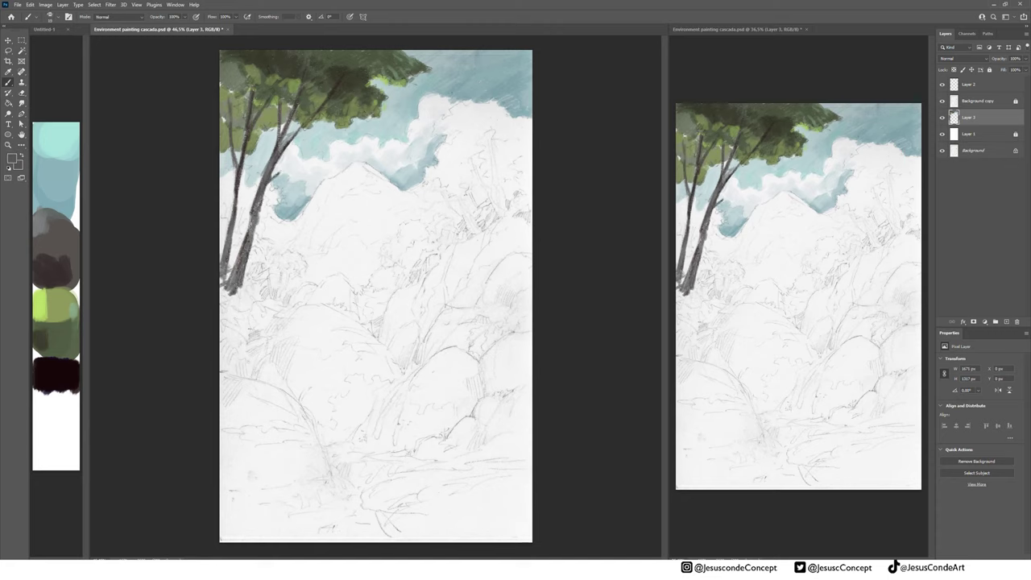
Paint a dark green shrub around the base of the tree trunks at the left edge
mouse_move(222, 293)
left_mouse_down()
mouse_move(252, 311)
mouse_move(241, 307)
mouse_move(244, 292)
mouse_move(253, 297)
mouse_move(254, 315)
mouse_move(237, 332)
left_mouse_up()
left_click(69, 351, "alt")
mouse_move(236, 332)
left_mouse_down()
mouse_move(253, 311)
mouse_move(242, 343)
left_mouse_up()
left_click_drag(256, 312, 250, 347)
Block in the large middle boulder with grey strokes from the palette and add a dark green patch at its lower right
left_click(45, 223, "alt")
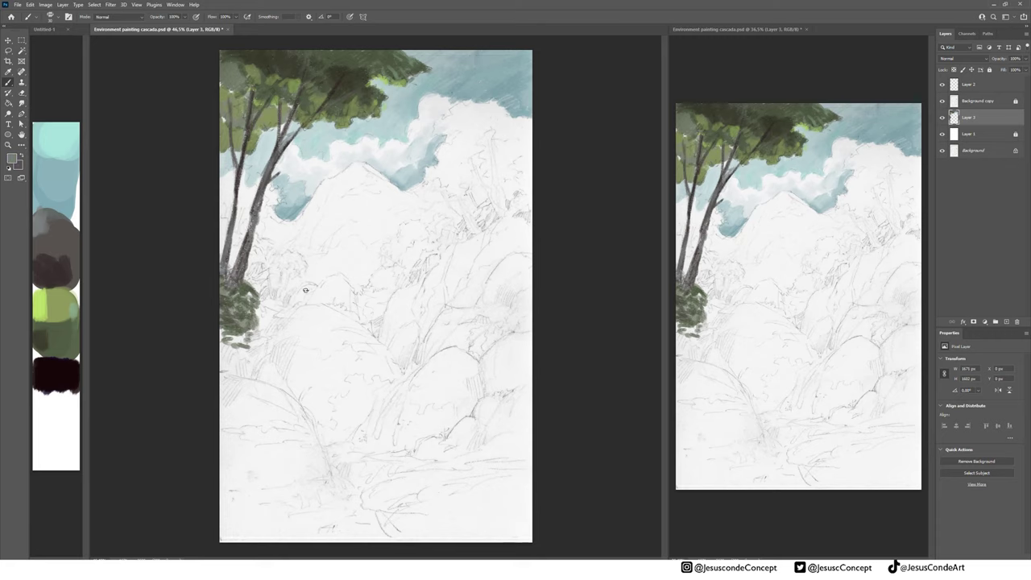
mouse_move(292, 313)
left_mouse_down()
mouse_move(277, 346)
mouse_move(309, 381)
mouse_move(316, 413)
left_mouse_up()
mouse_move(346, 343)
left_mouse_down()
mouse_move(310, 324)
mouse_move(385, 372)
mouse_move(345, 403)
mouse_move(370, 386)
mouse_move(355, 419)
left_mouse_up()
left_click(68, 349, "alt")
left_click(45, 246, "alt")
mouse_move(297, 377)
left_mouse_down()
mouse_move(332, 363)
mouse_move(307, 400)
mouse_move(312, 352)
mouse_move(290, 398)
mouse_move(267, 338)
left_mouse_up()
left_click(70, 243, "alt")
mouse_move(271, 338)
left_mouse_down()
mouse_move(281, 320)
mouse_move(268, 385)
mouse_move(250, 384)
left_mouse_up()
mouse_move(372, 393)
left_mouse_down()
mouse_move(400, 369)
mouse_move(385, 346)
left_mouse_up()
left_click_drag(389, 374, 364, 345)
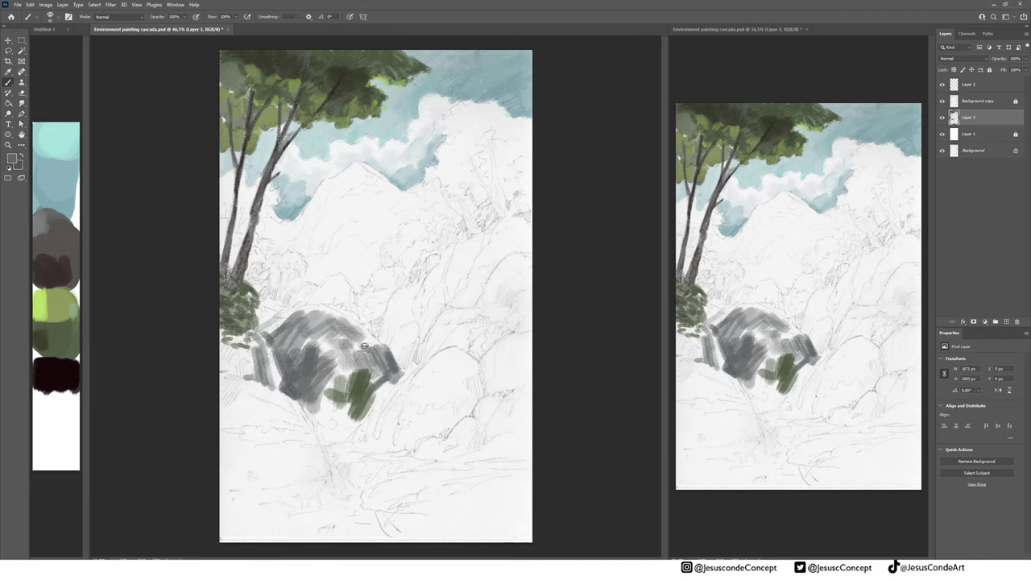
Block in the boulder to the right of the stream with dark and light grey strokes
mouse_move(425, 370)
left_mouse_down()
mouse_move(408, 394)
mouse_move(448, 357)
mouse_move(427, 401)
mouse_move(442, 396)
mouse_move(465, 416)
mouse_move(476, 367)
mouse_move(455, 352)
left_mouse_up()
left_click(42, 234, "alt")
left_click(37, 211, "alt")
left_click(42, 231, "alt")
left_click(442, 360)
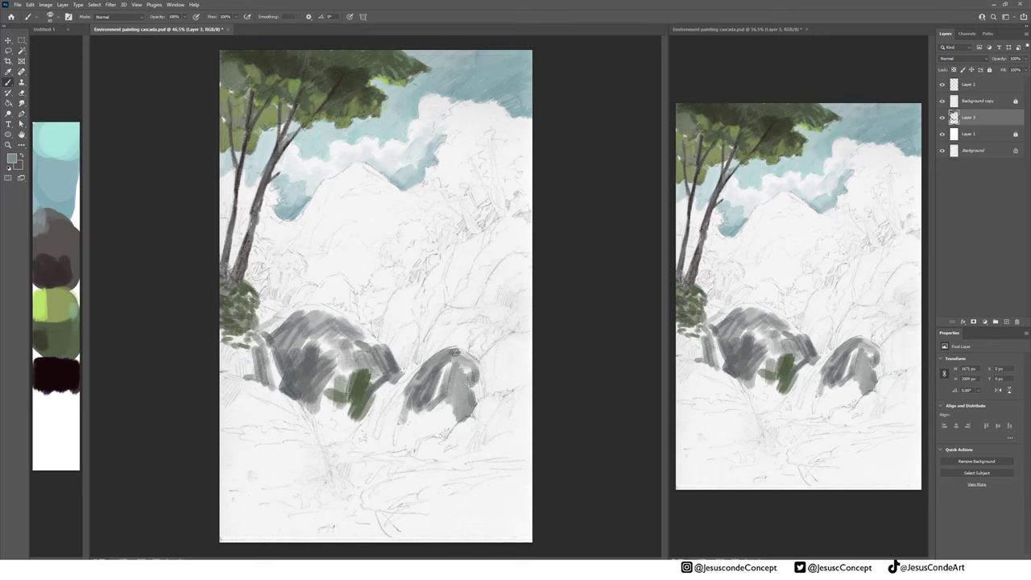
Sample a blue-grey from the palette and paint it over the right boulder and the neighbouring rock at the canvas edge
left_click(41, 234, "alt")
left_click(39, 216, "alt")
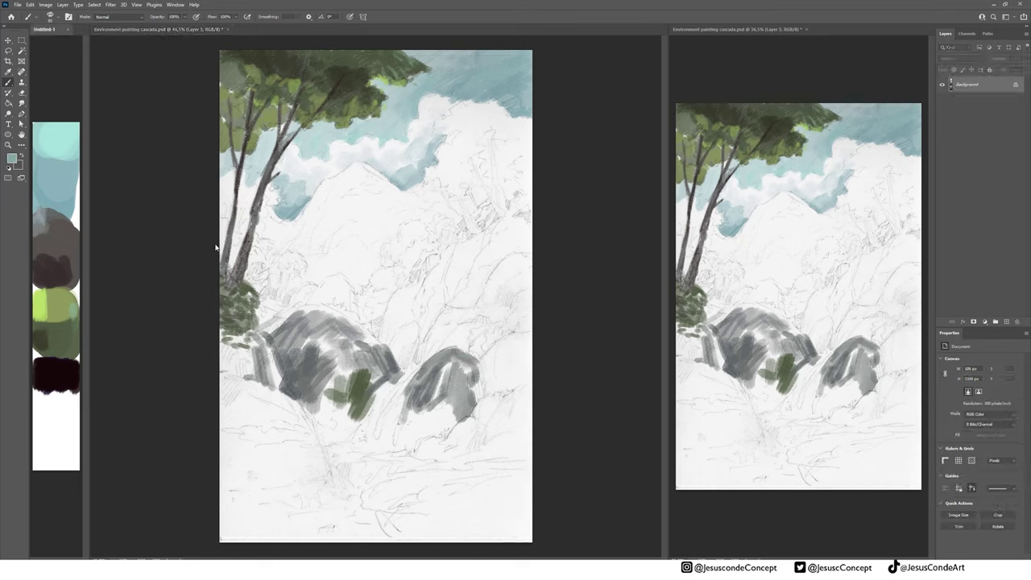
left_click(40, 220, "alt")
left_click(422, 361)
mouse_move(423, 362)
left_mouse_down()
mouse_move(459, 348)
mouse_move(470, 371)
left_mouse_up()
mouse_move(456, 375)
left_mouse_down()
mouse_move(475, 402)
mouse_move(480, 379)
left_mouse_up()
mouse_move(483, 360)
left_mouse_down()
mouse_move(510, 345)
mouse_move(527, 362)
mouse_move(527, 337)
left_mouse_up()
mouse_move(525, 359)
left_mouse_down()
mouse_move(492, 387)
mouse_move(528, 374)
left_mouse_up()
Set the brush opacity to 80% and fill in the right boulder's remaining gaps with greys sampled from the rocks
left_click(509, 396, "alt")
key("8")
left_click_drag(453, 400, 412, 441)
left_click(422, 390, "alt")
mouse_move(424, 393)
left_mouse_down()
mouse_move(408, 413)
mouse_move(444, 419)
mouse_move(484, 376)
left_mouse_up()
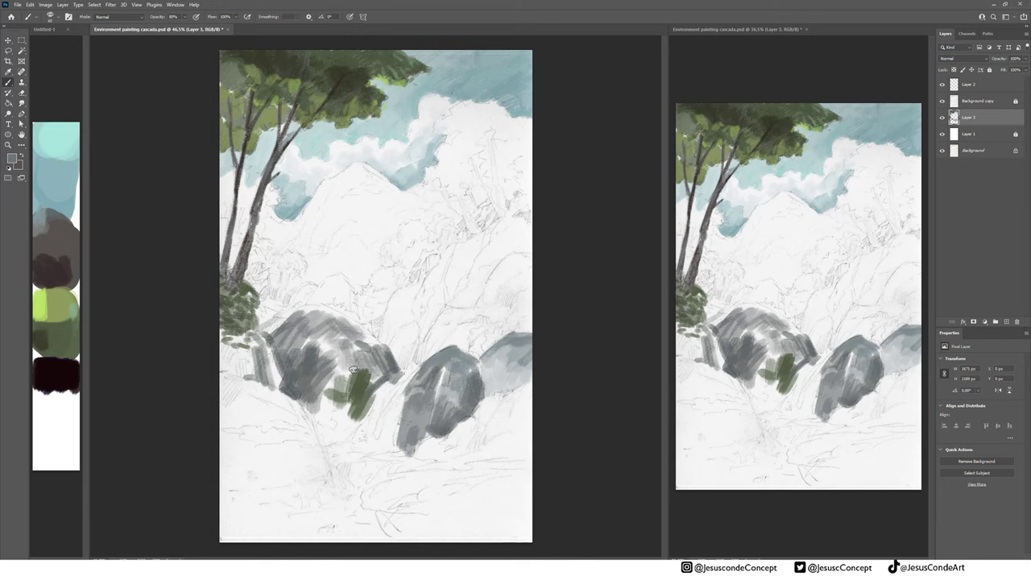
Fill out the middle boulder's right side and darken its right edge with sampled dark tones
mouse_move(353, 369)
left_mouse_down()
mouse_move(379, 381)
mouse_move(393, 347)
mouse_move(376, 384)
mouse_move(388, 379)
mouse_move(391, 350)
left_mouse_up()
left_click(52, 364, "alt")
left_click(382, 374, "alt")
left_click_drag(392, 349, 398, 376)
Darken the right boulder's edge and block in the blue-grey rocks rising behind it toward the canvas edge
left_click_drag(475, 361, 482, 401)
mouse_move(482, 383)
left_mouse_down()
mouse_move(467, 400)
mouse_move(524, 355)
mouse_move(528, 375)
mouse_move(471, 323)
mouse_move(525, 283)
mouse_move(524, 256)
mouse_move(513, 300)
left_mouse_up()
left_click(40, 233, "alt")
mouse_move(513, 256)
left_mouse_down()
mouse_move(498, 299)
mouse_move(485, 301)
left_mouse_up()
left_click_drag(514, 293, 527, 286)
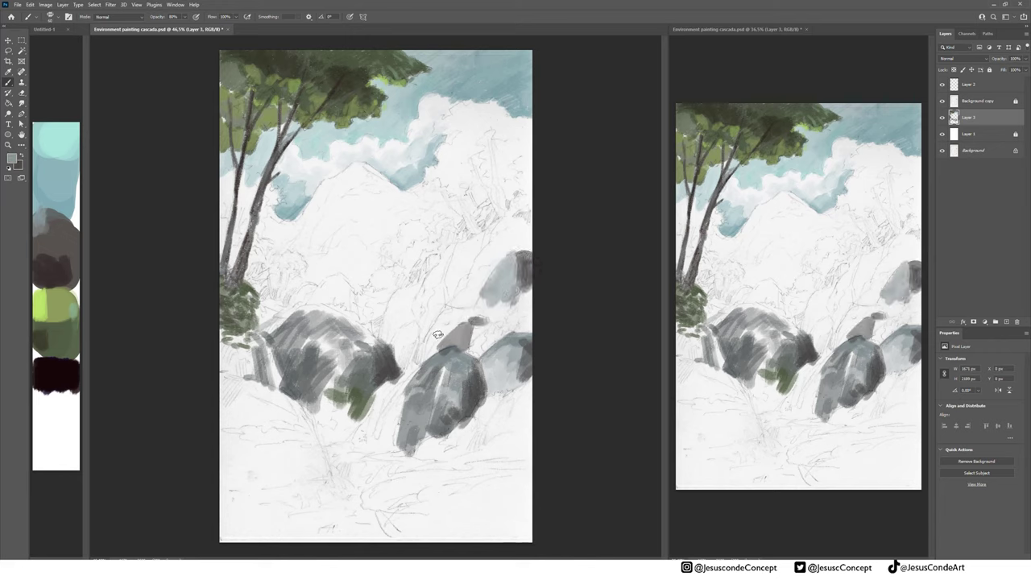
mouse_move(438, 334)
left_mouse_down()
mouse_move(427, 354)
mouse_move(482, 311)
mouse_move(490, 338)
mouse_move(527, 309)
left_mouse_up()
Sample olive green from the palette and paint a grassy patch between the rocks on the right
key("x")
left_click(61, 308, "alt")
left_click_drag(483, 339, 509, 316)
mouse_move(510, 316)
left_mouse_down()
mouse_move(526, 324)
mouse_move(472, 353)
mouse_move(525, 292)
mouse_move(515, 331)
mouse_move(511, 320)
left_mouse_up()
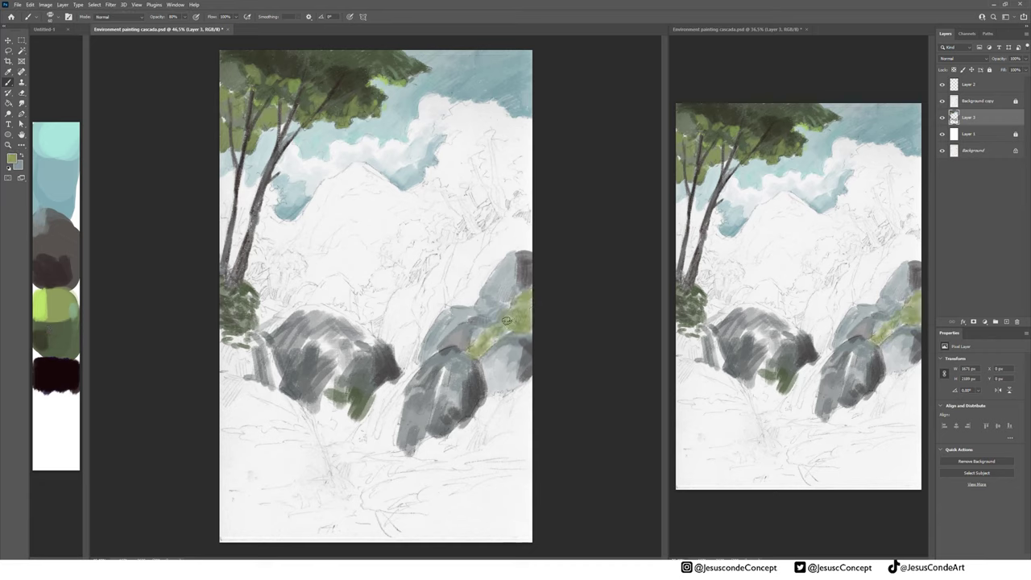
Block in the large foreground boulders on the left with dark grey
left_click(40, 222, "alt")
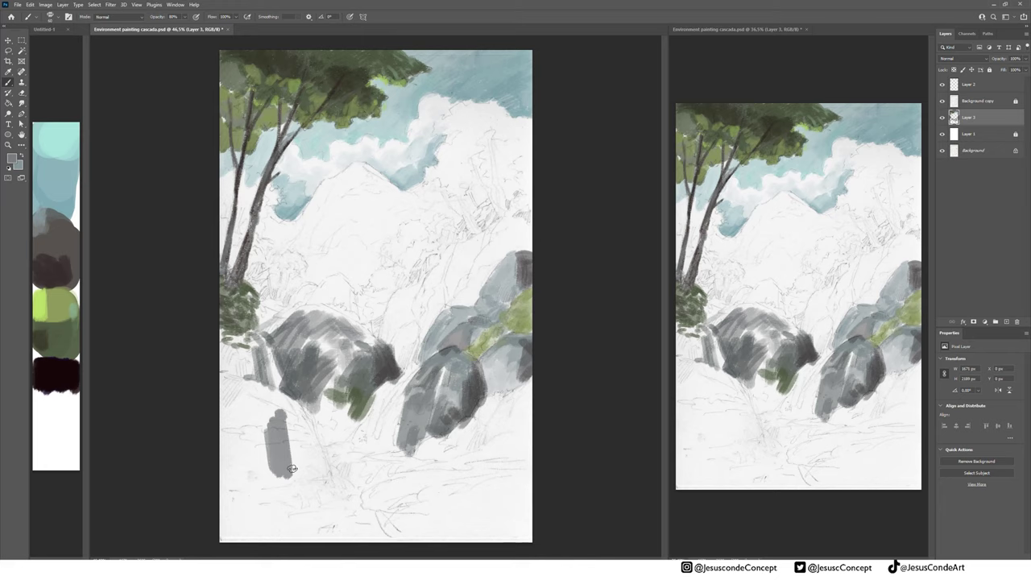
left_click_drag(291, 469, 299, 465)
left_click(52, 387, "alt")
left_click_drag(285, 430, 289, 461)
left_click(478, 396, "alt")
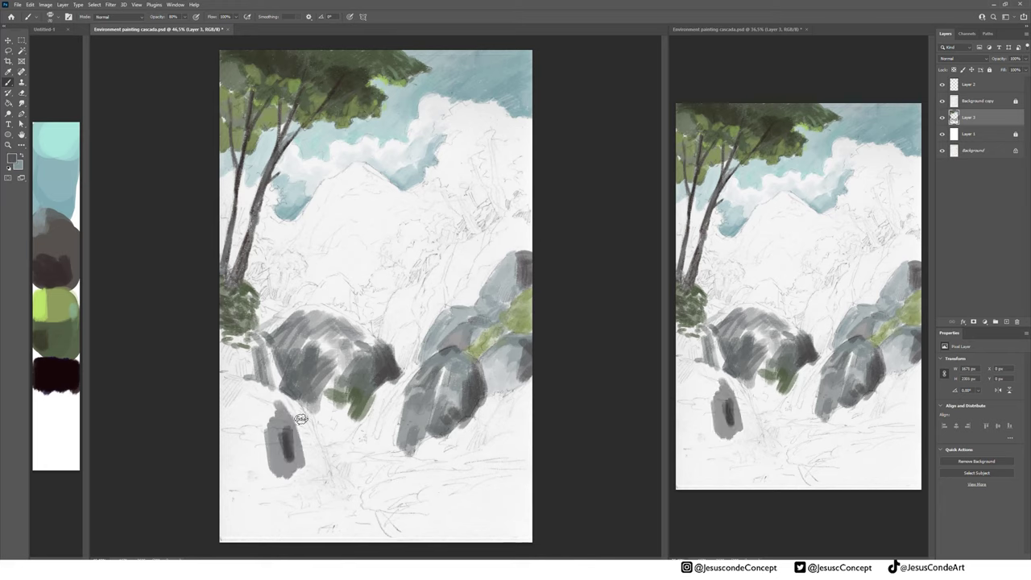
mouse_move(301, 419)
left_mouse_down()
mouse_move(294, 464)
mouse_move(314, 465)
mouse_move(204, 367)
mouse_move(258, 403)
mouse_move(224, 449)
mouse_move(272, 449)
mouse_move(237, 471)
mouse_move(282, 477)
mouse_move(279, 438)
mouse_move(234, 379)
mouse_move(270, 370)
mouse_move(234, 383)
mouse_move(253, 362)
left_mouse_up()
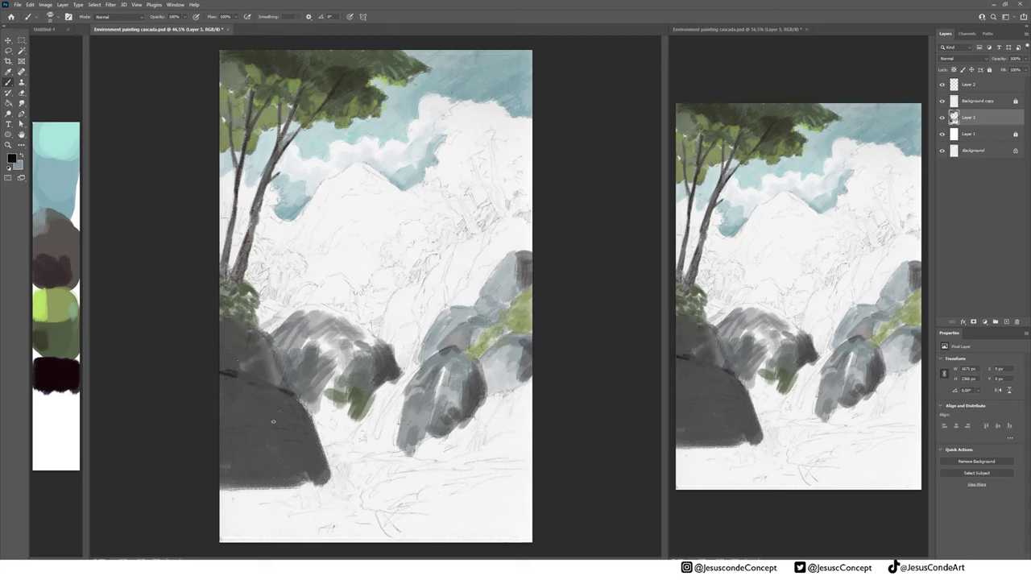
Paint darker reddish and near-black tones into the bottom and upper edge of the left foreground boulder
left_click(233, 465, "alt")
mouse_move(230, 469)
left_mouse_down()
mouse_move(241, 453)
mouse_move(244, 464)
left_mouse_up()
mouse_move(222, 400)
left_mouse_down()
mouse_move(244, 399)
mouse_move(247, 386)
mouse_move(277, 389)
left_mouse_up()
mouse_move(241, 379)
left_mouse_down()
mouse_move(282, 394)
mouse_move(229, 409)
left_mouse_up()
mouse_move(241, 392)
left_mouse_down()
mouse_move(222, 406)
mouse_move(250, 398)
mouse_move(228, 393)
left_mouse_up()
Pick a dark blue-grey and brush a swatch of it below the palette's near-black one
left_click(61, 218, "alt")
left_click(241, 387, "alt")
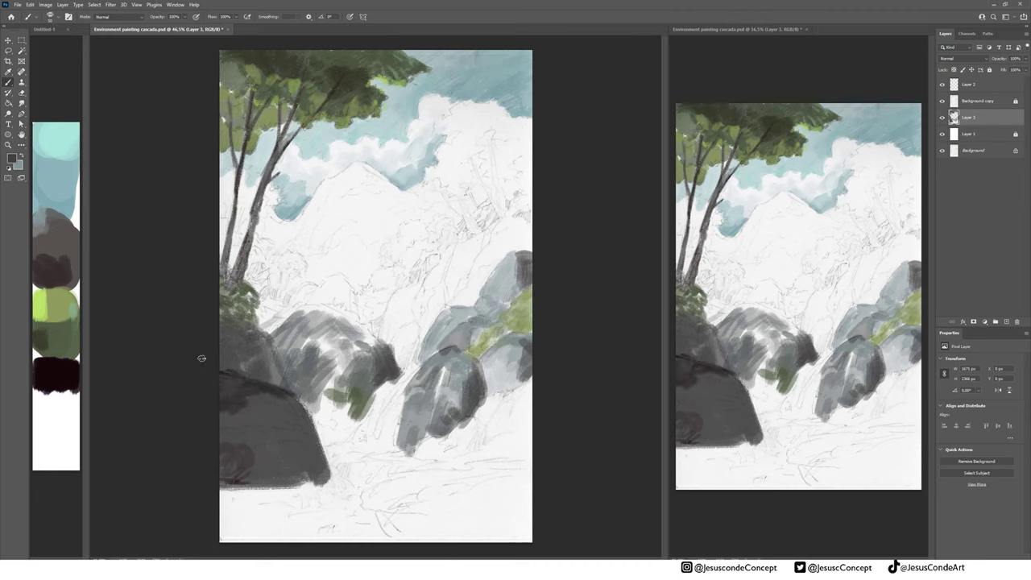
left_click_drag(41, 395, 37, 412)
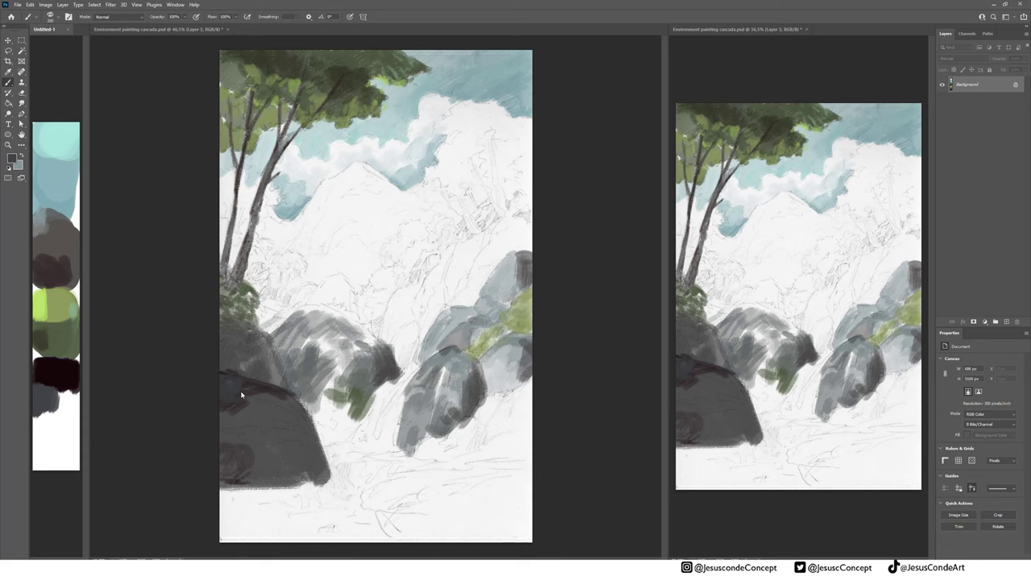
Paint the dark blue-grey over the tops of the left boulders and the gap beside the middle boulder
left_click(242, 394)
mouse_move(282, 386)
left_mouse_down()
mouse_move(250, 387)
mouse_move(269, 388)
mouse_move(226, 418)
left_mouse_up()
mouse_move(242, 340)
left_mouse_down()
mouse_move(266, 329)
mouse_move(319, 413)
mouse_move(322, 444)
mouse_move(348, 419)
mouse_move(322, 395)
left_mouse_up()
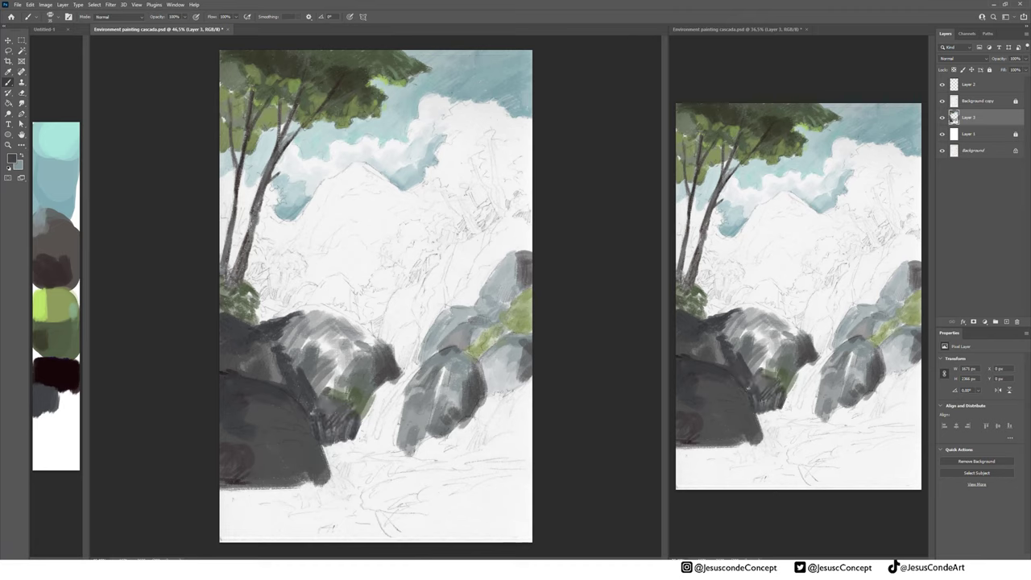
Add a new layer below Layer 3, then reselect Layer 3 and touch up the shrub above the left boulders
key("ctrl+shift+alt+n")
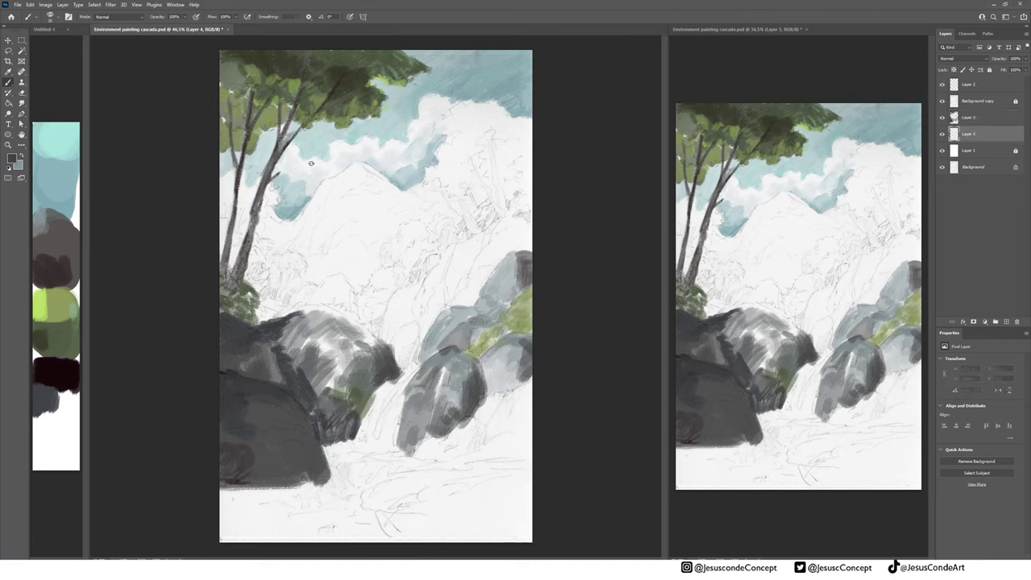
left_click(970, 118)
left_click_drag(256, 312, 264, 320)
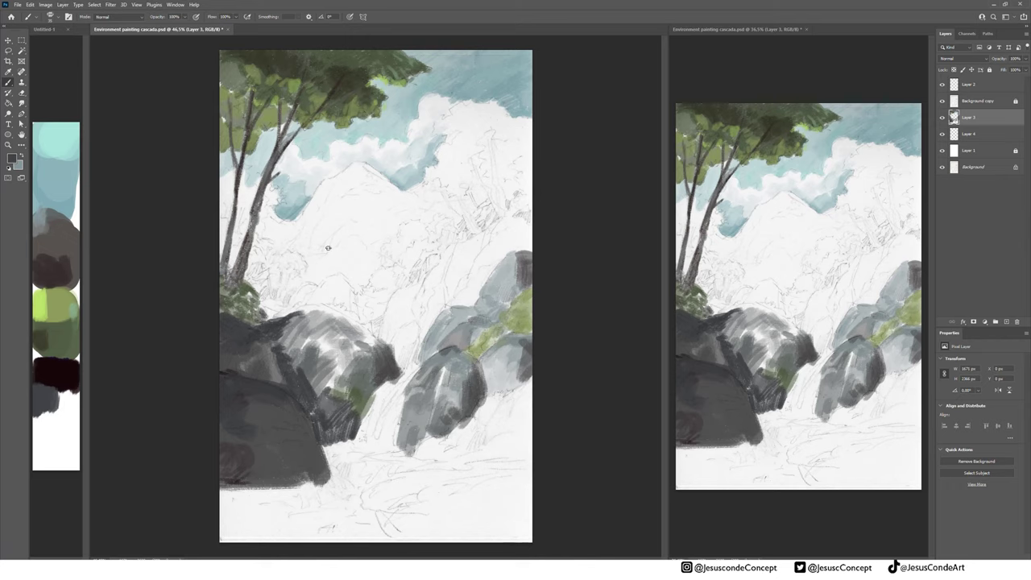
Sample a pale grey and lay soft strokes over the lower slope of the distant mountain
left_click(338, 230, "alt")
mouse_move(335, 252)
left_mouse_down()
mouse_move(364, 239)
mouse_move(348, 233)
mouse_move(360, 235)
mouse_move(356, 260)
mouse_move(334, 264)
mouse_move(311, 228)
left_mouse_up()
left_click(40, 247, "alt")
Brush a pale grey swatch at the bottom of the palette and mix green into it for a pale grey-green
left_click(356, 260, "alt")
left_click(61, 410)
mouse_move(65, 410)
left_mouse_down()
mouse_move(58, 430)
mouse_move(60, 410)
mouse_move(51, 422)
mouse_move(68, 437)
left_mouse_up()
left_click(61, 306, "alt")
left_click(68, 427, "alt")
left_click_drag(68, 427, 73, 445)
left_click(62, 421, "alt")
left_click(42, 307, "alt")
left_click(73, 425, "alt")
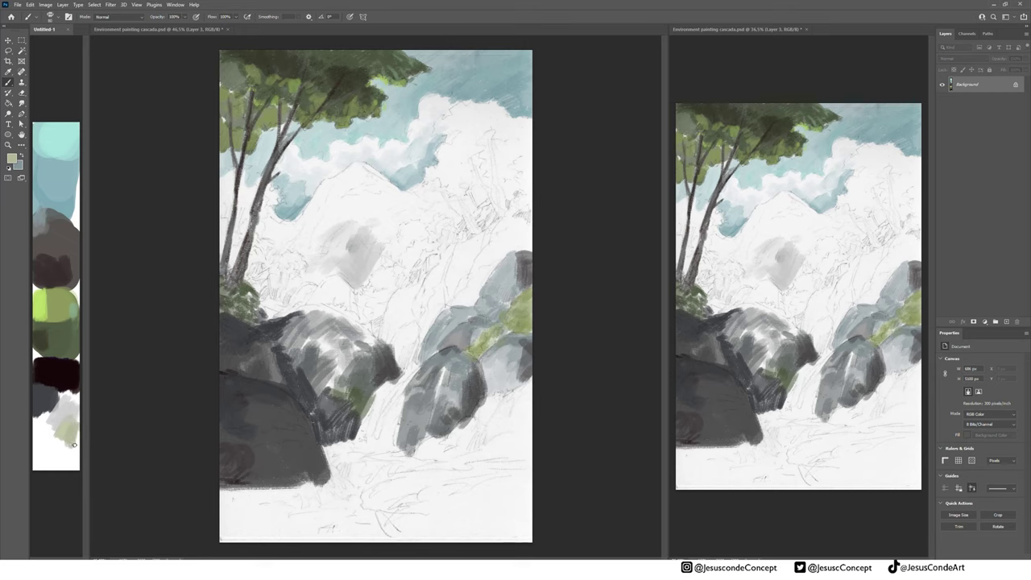
Paint pale grey-green over the mountain's right slope and along the distant hills on both sides
left_click(362, 208)
mouse_move(364, 197)
left_mouse_down()
mouse_move(367, 229)
mouse_move(390, 213)
mouse_move(376, 245)
mouse_move(418, 207)
mouse_move(422, 217)
mouse_move(390, 211)
left_mouse_up()
left_click(70, 444, "alt")
mouse_move(300, 230)
left_mouse_down()
mouse_move(261, 237)
mouse_move(272, 213)
mouse_move(318, 220)
mouse_move(300, 249)
mouse_move(312, 257)
mouse_move(334, 231)
left_mouse_up()
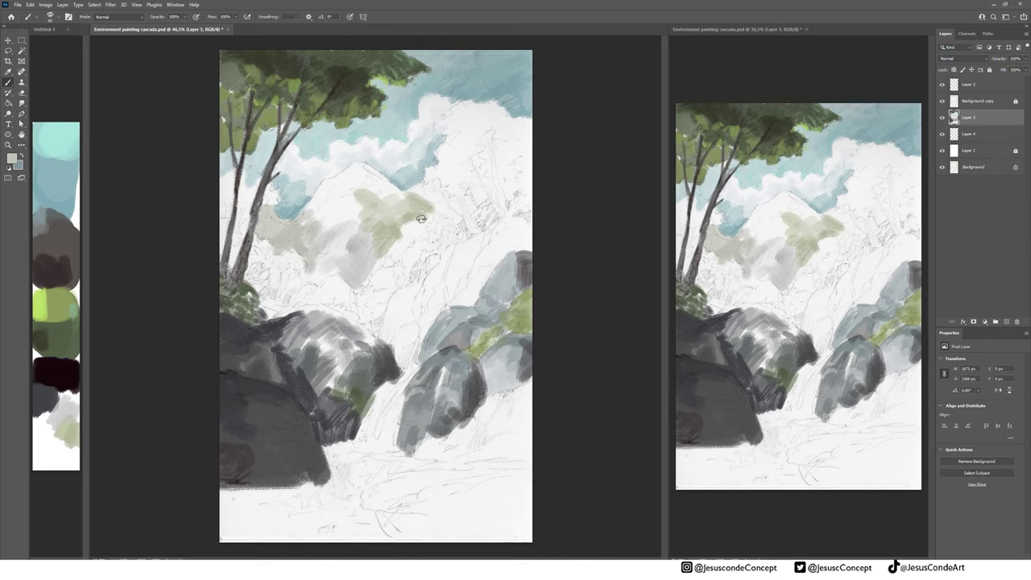
mouse_move(420, 219)
left_mouse_down()
mouse_move(457, 217)
mouse_move(443, 189)
mouse_move(484, 202)
mouse_move(506, 188)
mouse_move(493, 156)
left_mouse_up()
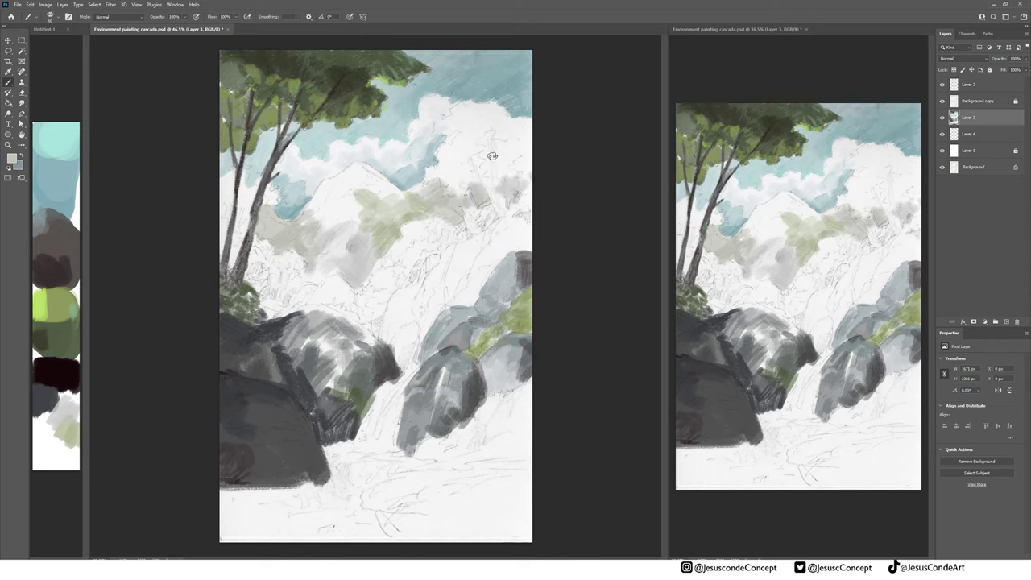
Extend the distant hills to the left edge and fill the mountain's peak and left slope with pale grey
mouse_move(358, 208)
left_mouse_down()
mouse_move(331, 205)
mouse_move(348, 220)
mouse_move(356, 255)
mouse_move(334, 265)
mouse_move(344, 222)
mouse_move(318, 233)
mouse_move(332, 214)
mouse_move(301, 218)
mouse_move(318, 195)
mouse_move(332, 210)
mouse_move(291, 246)
mouse_move(222, 238)
left_mouse_up()
left_click(347, 193, "alt")
mouse_move(330, 238)
left_mouse_down()
mouse_move(322, 262)
mouse_move(380, 194)
mouse_move(371, 184)
mouse_move(348, 192)
mouse_move(354, 167)
mouse_move(315, 202)
left_mouse_up()
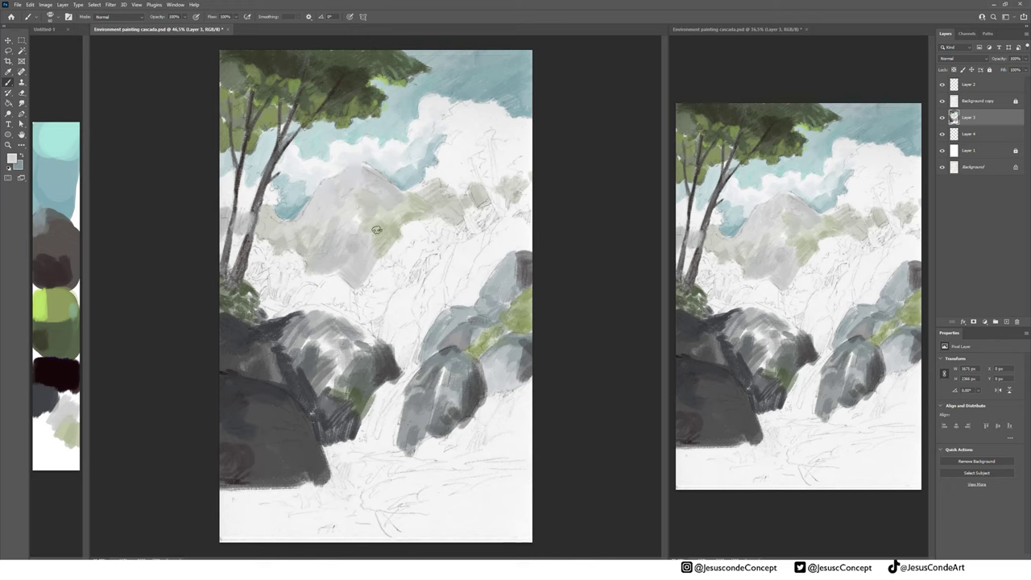
Cover the mountain's right and lower slopes with the pale grey-green
mouse_move(427, 203)
left_mouse_down()
mouse_move(361, 262)
mouse_move(314, 278)
left_mouse_up()
left_click_drag(424, 204, 433, 184)
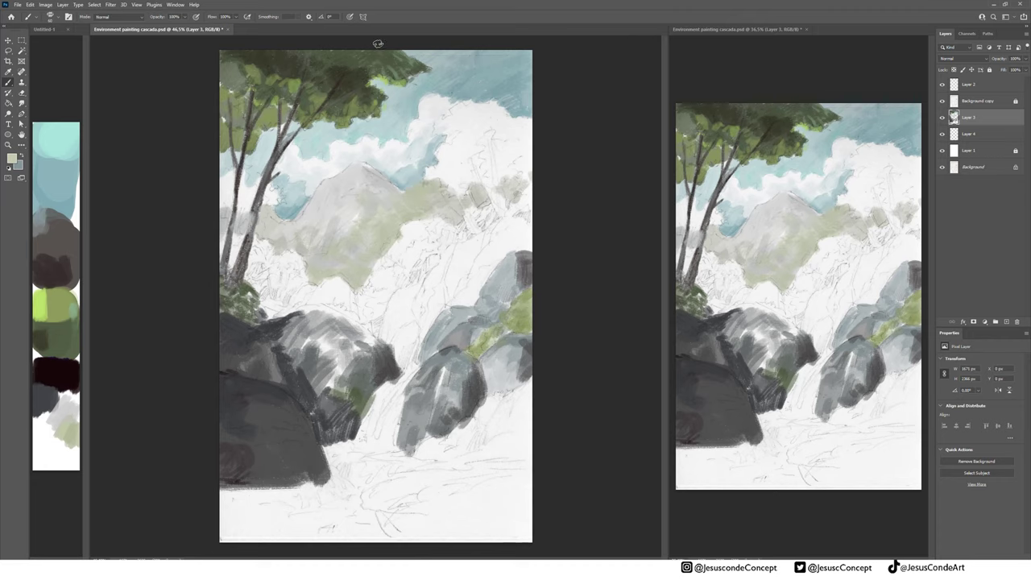
Touch up the upper-left foliage and shade the lower-right riverbank with strokes of the palette's dark green
mouse_move(234, 89)
left_mouse_down()
mouse_move(223, 83)
mouse_move(242, 66)
mouse_move(225, 81)
mouse_move(242, 113)
left_mouse_up()
left_click(61, 352, "alt")
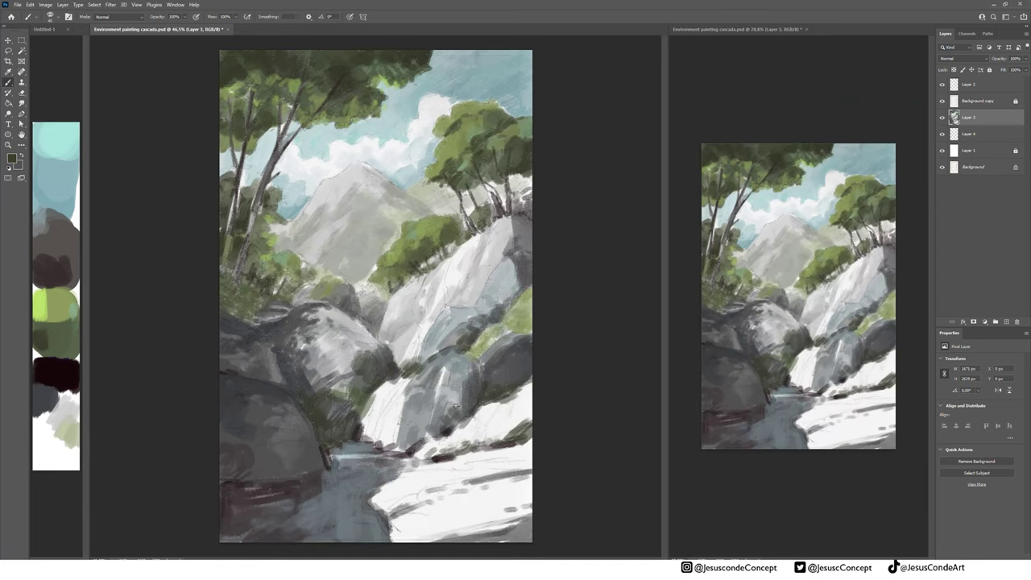
mouse_move(401, 543)
left_mouse_down()
mouse_move(379, 477)
mouse_move(528, 447)
mouse_move(533, 458)
mouse_move(510, 478)
mouse_move(532, 475)
left_mouse_up()
left_click_drag(531, 487, 527, 509)
Sample white from the waterfall and brush the falling water between the middle and right boulders
mouse_move(382, 391)
left_mouse_down()
mouse_move(361, 443)
mouse_move(370, 448)
mouse_move(335, 440)
mouse_move(363, 432)
left_mouse_up()
left_click(381, 419, "alt")
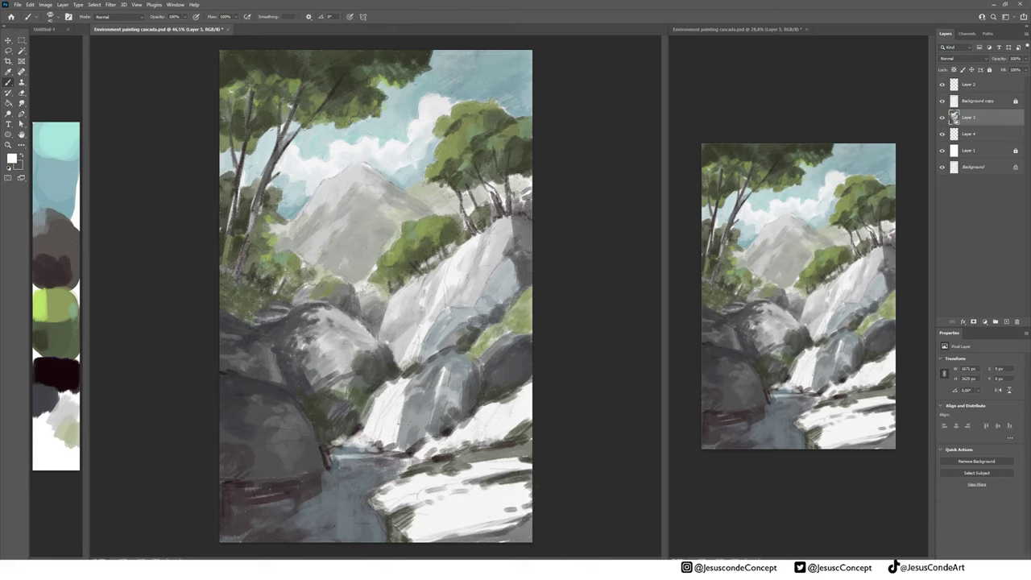
left_click_drag(428, 356, 400, 369)
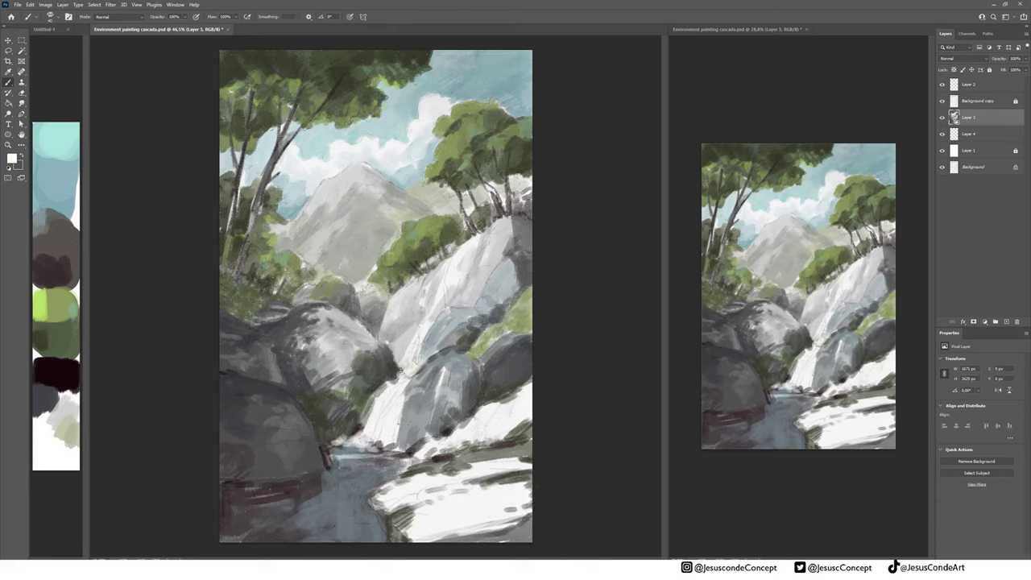
Sample grey from the palette and shade the upper part of the cliff beside the waterfall
left_click(51, 227, "alt")
left_click_drag(495, 263, 479, 299)
left_click_drag(513, 219, 500, 254)
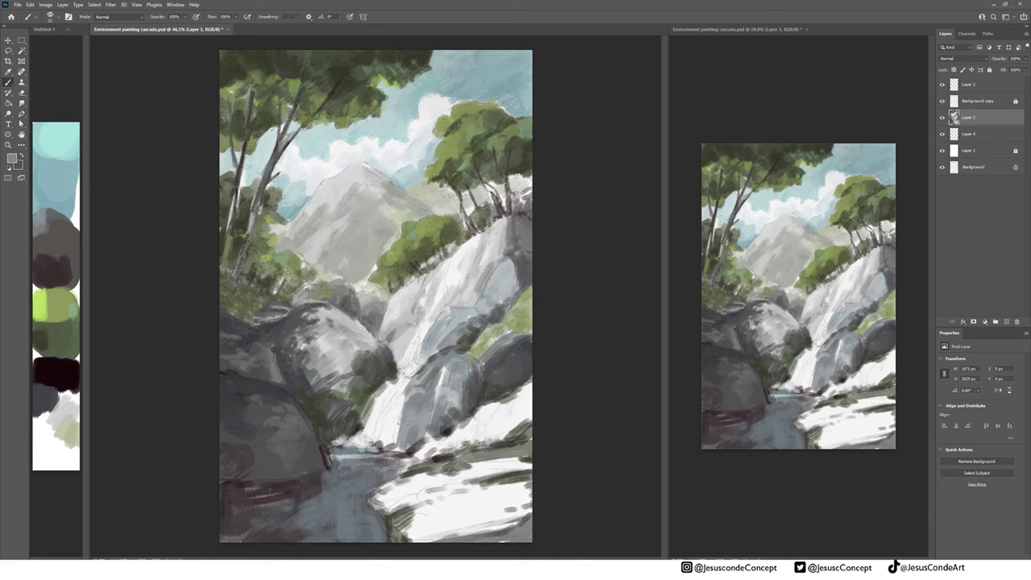
Sample the palette's dark brown and darken the trunks of the left trees
left_click(54, 271, "alt")
left_click_drag(236, 195, 231, 222)
left_click_drag(240, 175, 223, 265)
mouse_move(250, 237)
left_mouse_down()
mouse_move(245, 265)
mouse_move(253, 270)
left_mouse_up()
Sample the palette's green and paint the undergrowth beneath the left trees with a larger brush, varying the green
left_click(50, 321, "alt")
key("bracketright")
key("bracketright")
key("bracketright")
left_click_drag(252, 295, 279, 295)
left_click(241, 286, "alt")
left_click_drag(227, 275, 250, 293)
left_click_drag(262, 287, 243, 295)
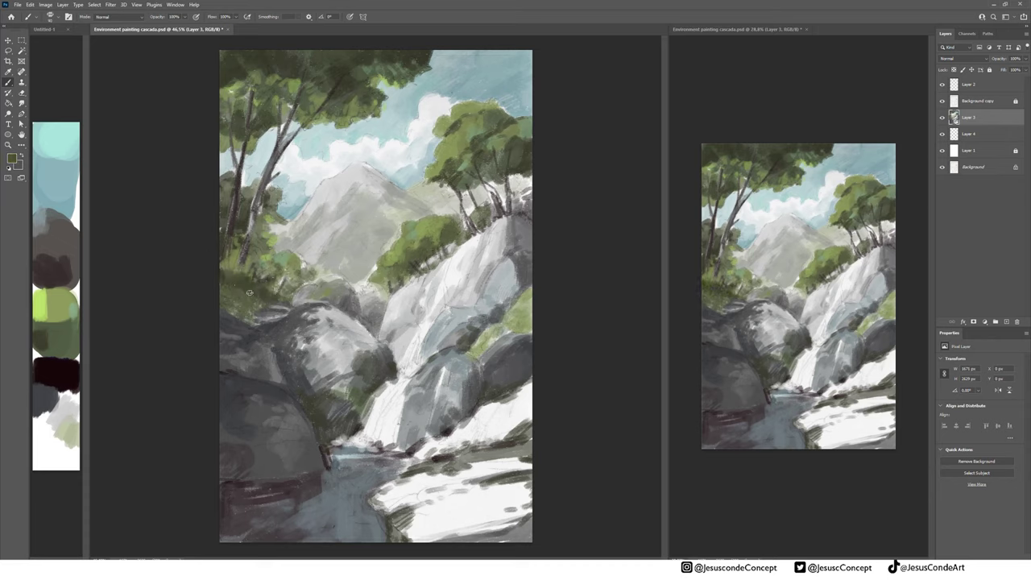
Brush sampled green onto the middle bush's edge and add mossy patches to the upper cliff beside the waterfall
left_click_drag(460, 241, 448, 256)
left_click(445, 232, "alt")
left_click_drag(493, 228, 494, 262)
mouse_move(515, 251)
left_mouse_down()
mouse_move(525, 252)
mouse_move(496, 259)
mouse_move(480, 283)
left_mouse_up()
left_click(489, 182, "alt")
left_click(486, 275, "alt")
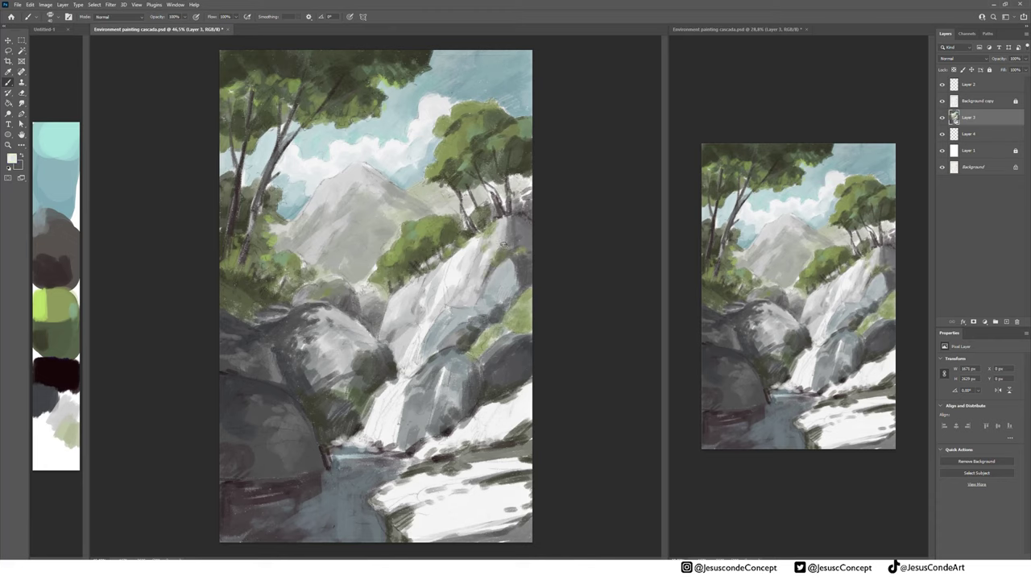
Sample a dark tone from the left boulder's edge and paint dark reflections in the river beside it
left_click(314, 450, "alt")
mouse_move(327, 477)
left_mouse_down()
mouse_move(315, 532)
mouse_move(293, 527)
left_mouse_up()
left_click_drag(330, 494, 332, 520)
mouse_move(345, 456)
left_mouse_down()
mouse_move(379, 483)
mouse_move(358, 491)
mouse_move(365, 501)
mouse_move(400, 467)
left_mouse_up()
Paint ripples and lighter patches across the river with blue tones sampled from the palette and the water
left_click(54, 161, "alt")
left_click_drag(393, 472, 417, 458)
left_click(351, 486, "alt")
mouse_move(381, 462)
left_mouse_down()
mouse_move(355, 460)
mouse_move(372, 479)
left_mouse_up()
left_click_drag(377, 476, 392, 468)
left_click_drag(385, 457, 351, 458)
mouse_move(374, 478)
left_mouse_down()
mouse_move(360, 480)
mouse_move(347, 545)
left_mouse_up()
mouse_move(368, 511)
left_mouse_down()
mouse_move(354, 545)
mouse_move(385, 542)
mouse_move(280, 525)
mouse_move(310, 540)
mouse_move(330, 501)
mouse_move(343, 522)
mouse_move(284, 511)
left_mouse_up()
left_click_drag(288, 509, 323, 496)
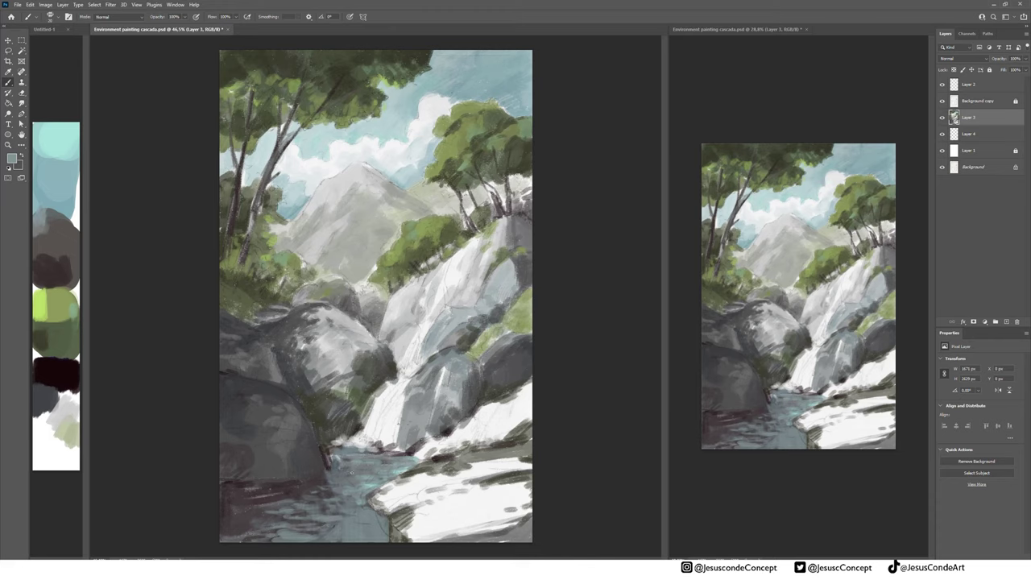
left_click_drag(324, 479, 320, 484)
Brush sampled dark grey and light grey streaks down the upper waterfall rock to separate water from stone
left_click(314, 507, "alt")
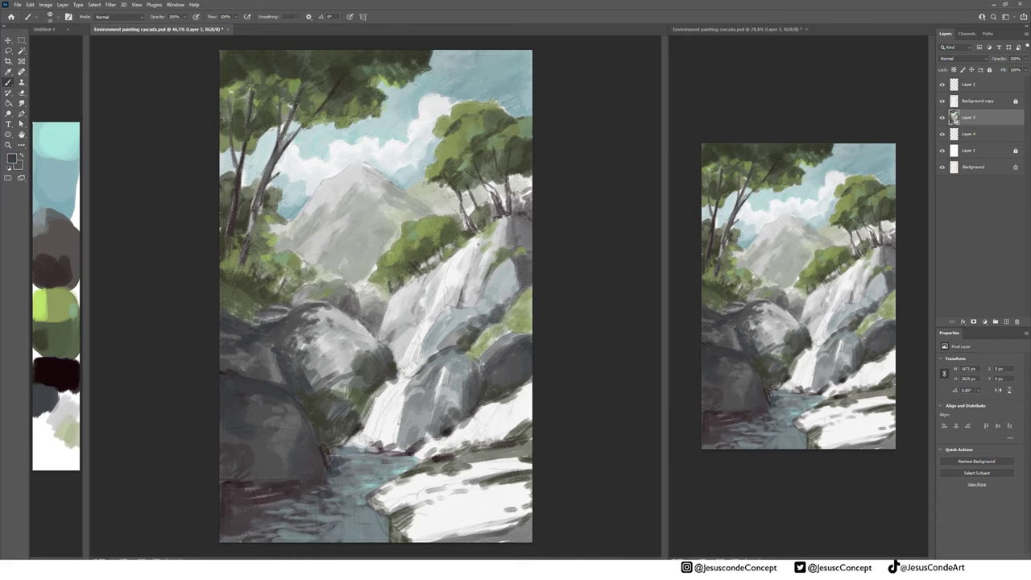
left_click_drag(442, 260, 418, 326)
left_click(438, 307, "alt")
left_click_drag(440, 267, 419, 324)
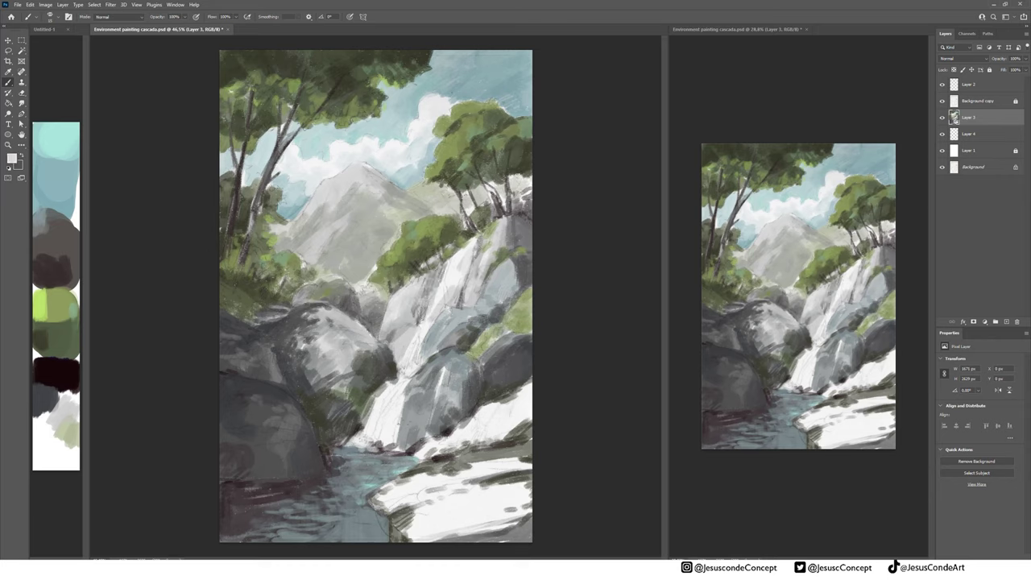
Add a new layer above Layer 2, fill it with pale cyan and set its blend mode to Multiply
left_click(970, 87)
key("ctrl+shift+n")
key("Return")
left_click(12, 159)
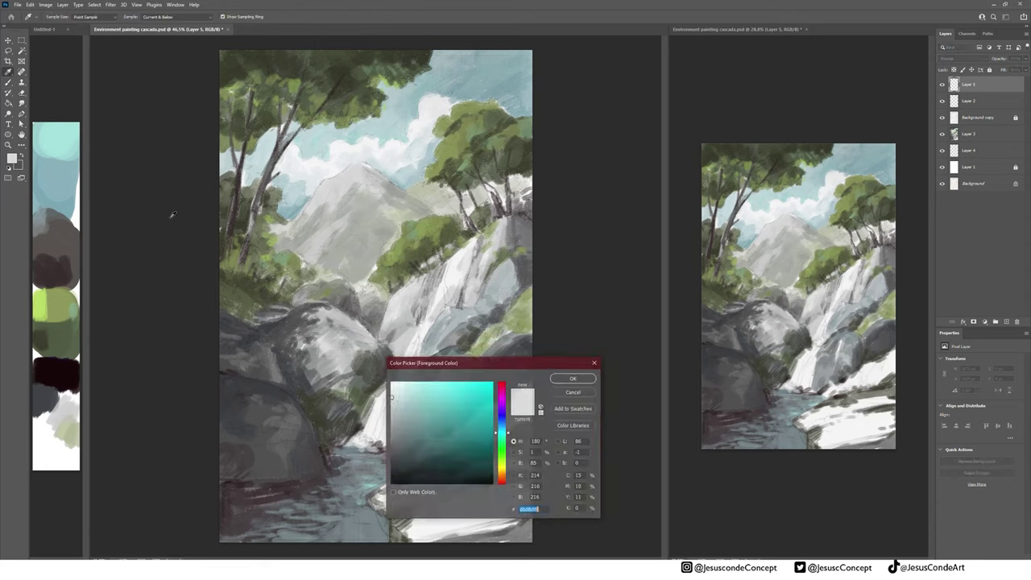
left_click(400, 393)
left_click(573, 378)
key("g")
left_click(525, 345)
left_click(965, 60)
left_click(958, 84)
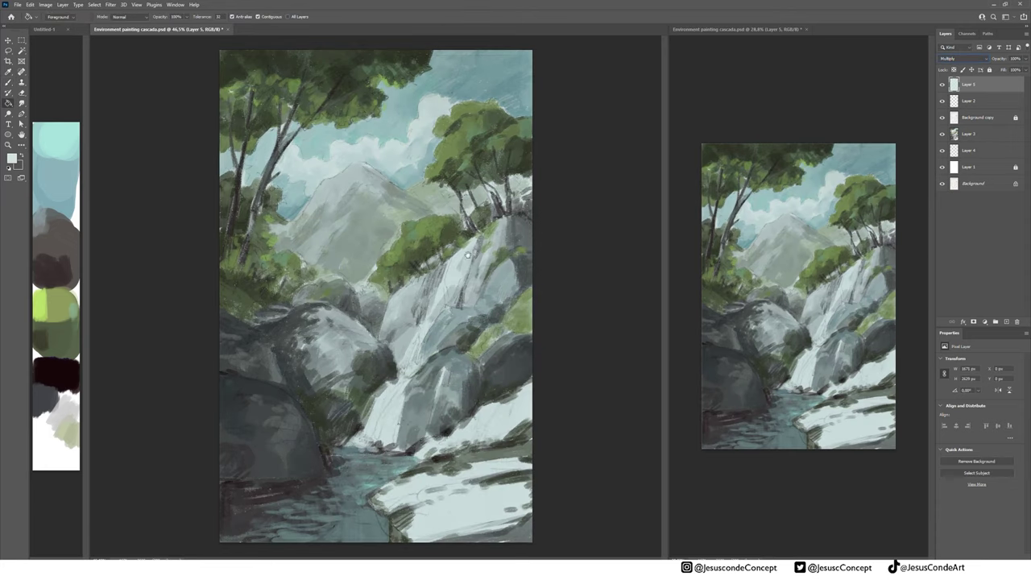
Shift the Multiply fill layer from cyan to a warmer neutral tint with Hue/Saturation
key("ctrl+u")
left_click_drag(806, 220, 505, 269)
mouse_move(495, 324)
left_mouse_down()
mouse_move(469, 326)
mouse_move(480, 346)
left_mouse_up()
left_click(586, 283)
Set the tint layer's opacity to 67% and lock the layer
key("h")
key("6")
key("7")
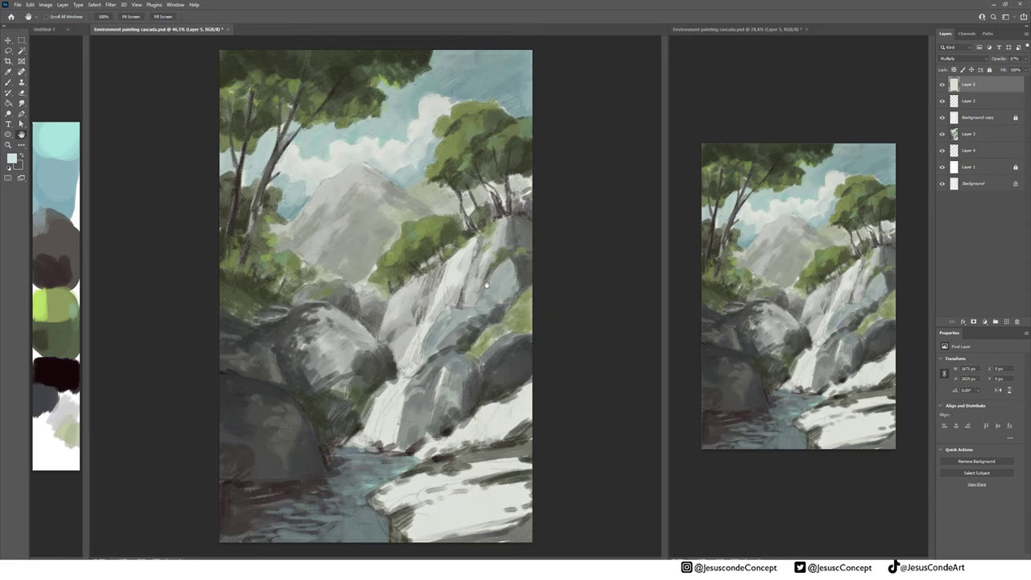
left_click(990, 70)
Add a new layer and paint branches and rough shading into the upper-left tree canopy with the palette's near-black
key("ctrl+alt+shift+n")
key("b")
left_click(57, 374)
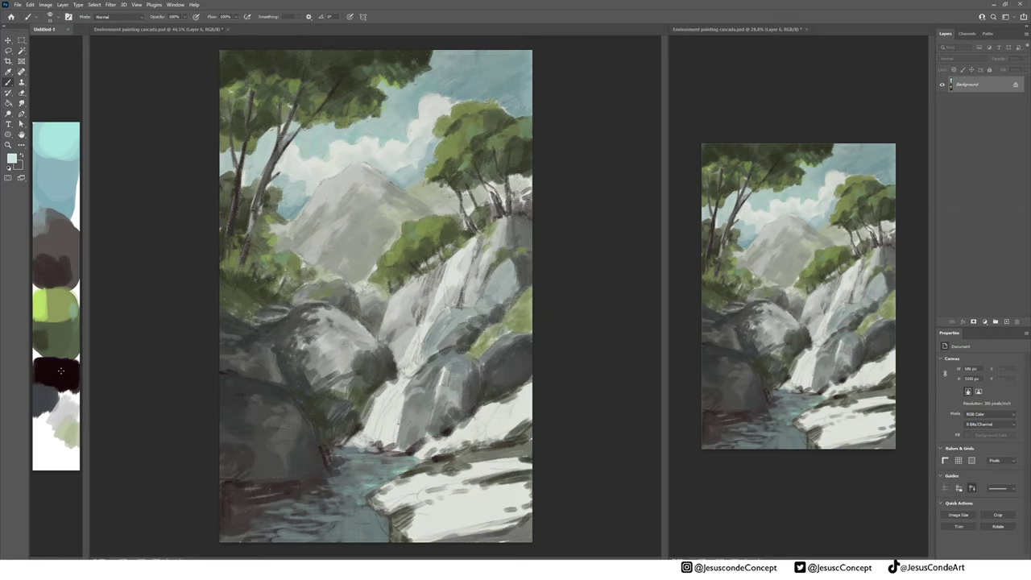
left_click(57, 374, "alt")
key("z")
left_click_drag(281, 61, 352, 175)
key("b")
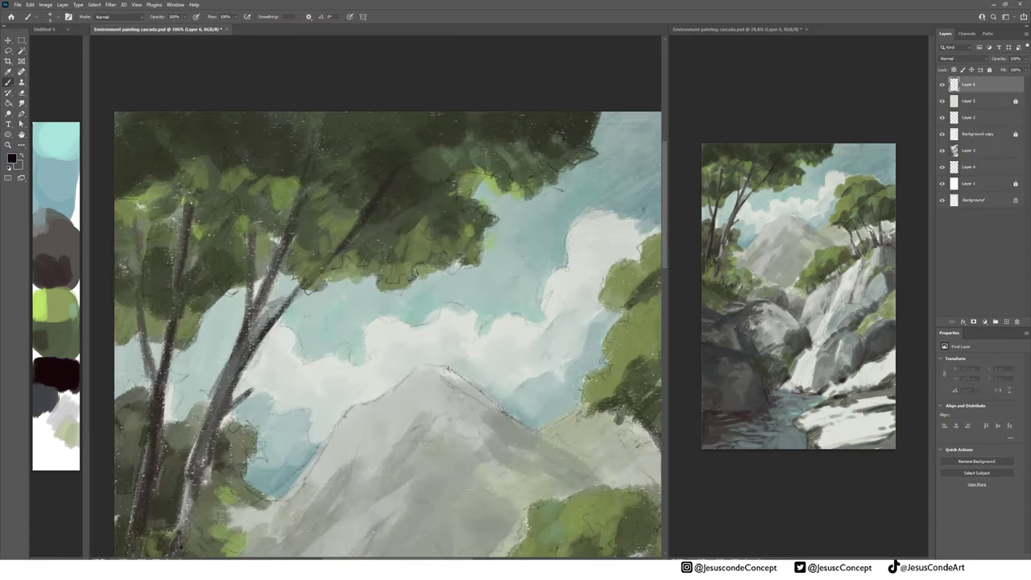
left_click_drag(357, 211, 367, 187)
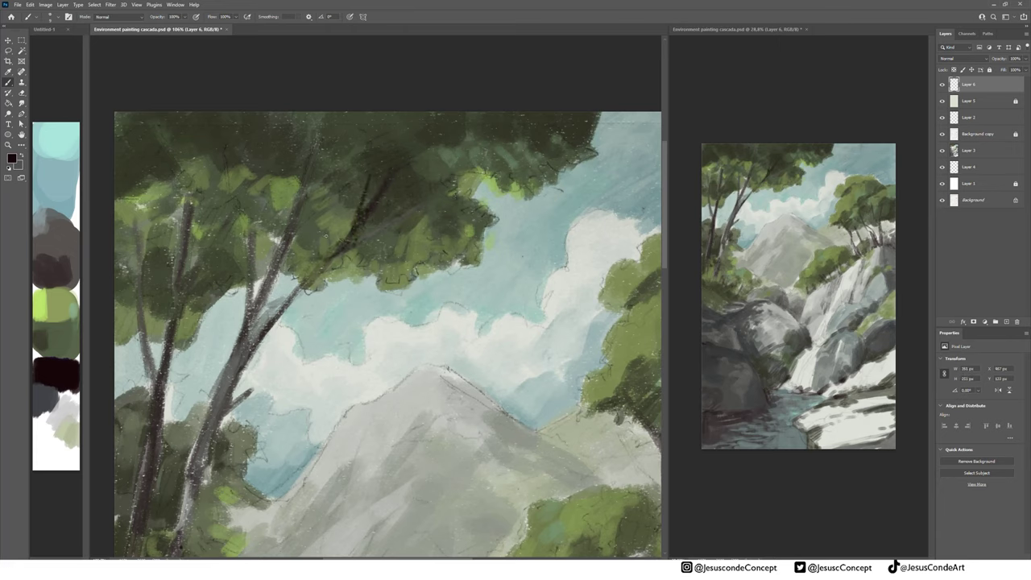
mouse_move(356, 211)
left_mouse_down()
mouse_move(310, 175)
mouse_move(320, 151)
left_mouse_up()
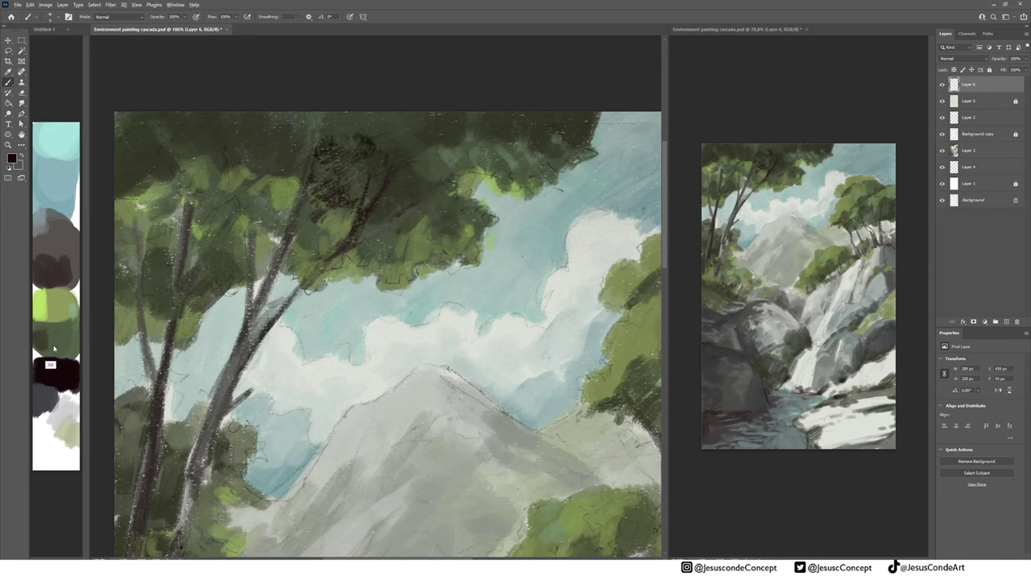
Brush the dark colour over the palette's dark green swatch and sample the mixed tone
left_click(51, 352)
left_click_drag(44, 351, 58, 348)
left_click(57, 349, "alt")
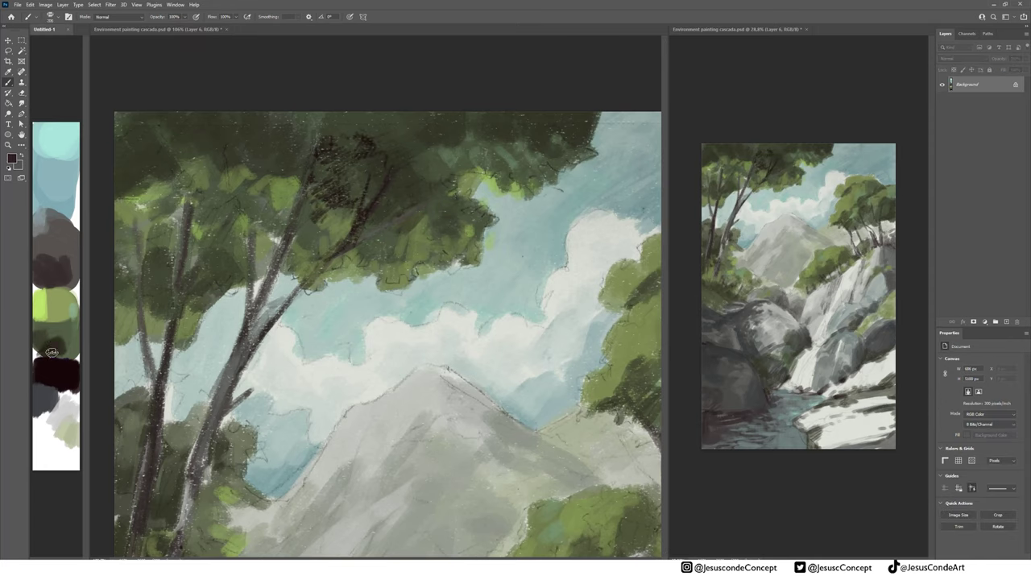
Deepen the shadows in the upper-left tree canopy with the mixed dark green and a smaller brush
left_click(442, 115)
key("ctrl+z")
left_click(383, 132)
key("[")
key("[")
key("[")
key("[")
key("[")
key("[")
key("[")
key("[")
key("[")
key("[")
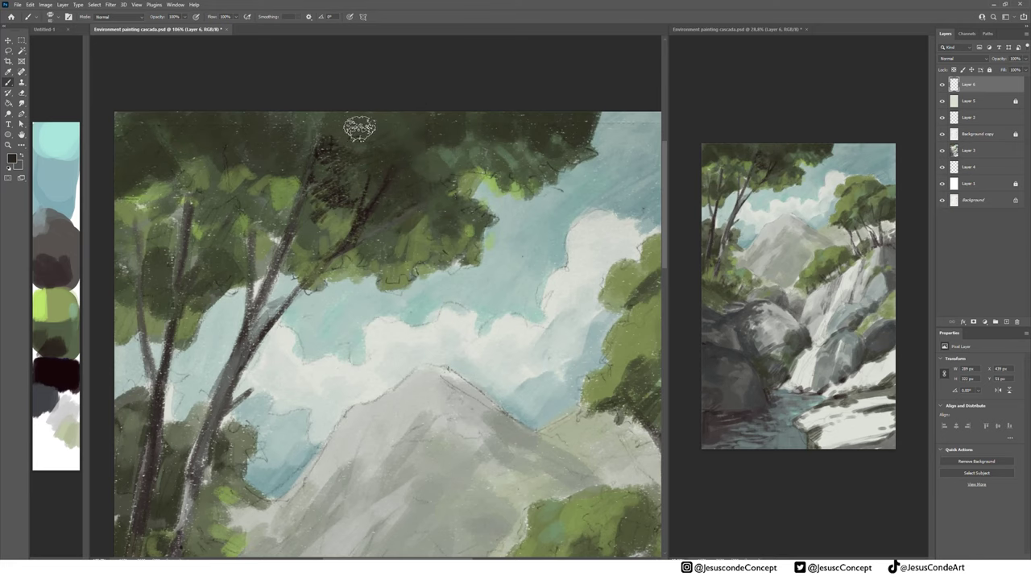
mouse_move(377, 153)
left_mouse_down()
mouse_move(342, 135)
mouse_move(401, 147)
left_mouse_up()
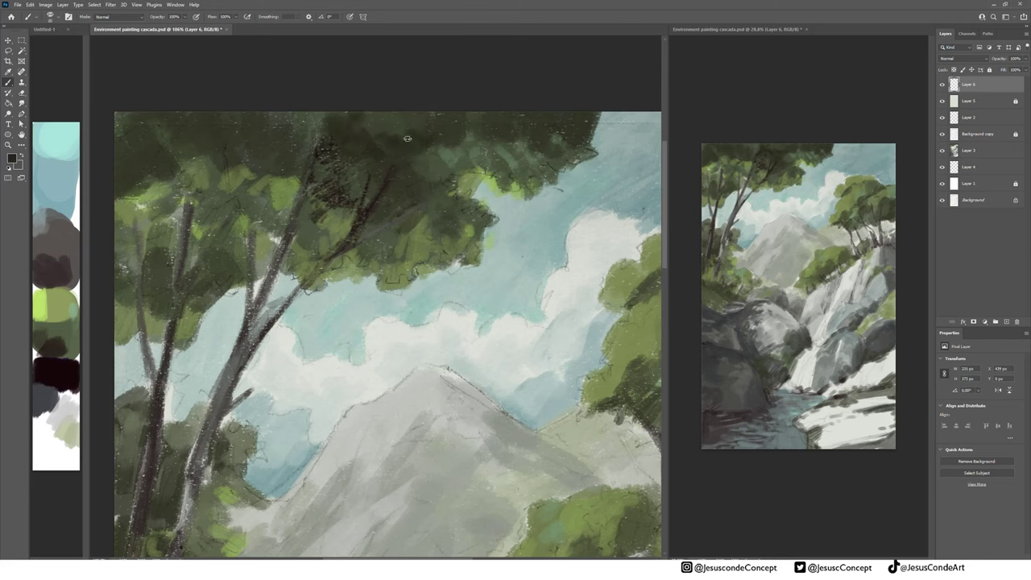
mouse_move(302, 147)
left_mouse_down()
mouse_move(275, 145)
mouse_move(177, 176)
mouse_move(152, 163)
mouse_move(129, 121)
mouse_move(142, 184)
mouse_move(198, 193)
mouse_move(185, 211)
mouse_move(250, 234)
mouse_move(221, 238)
left_mouse_up()
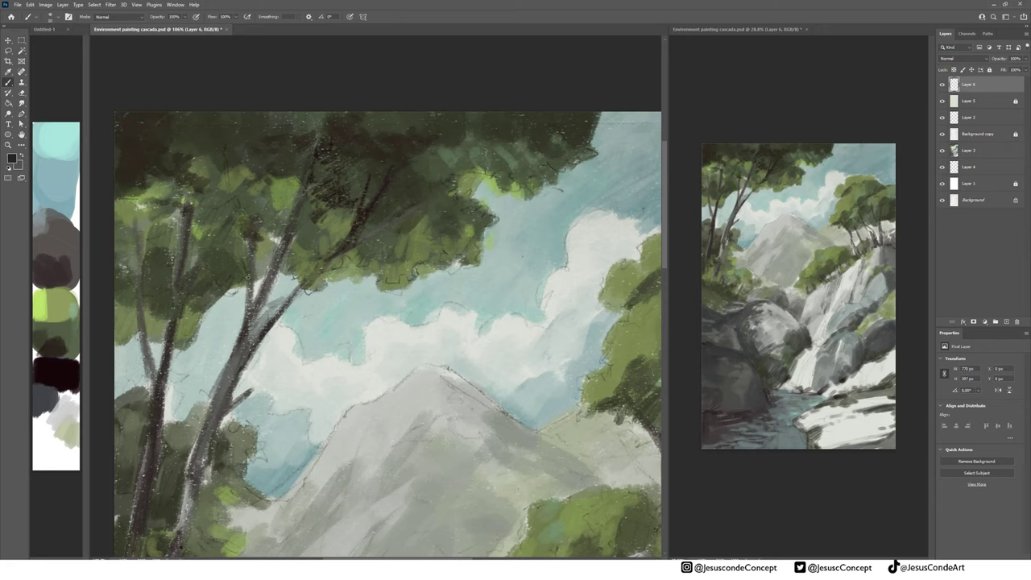
Darken the left tree trunks and the short side branch with the dark green-black
left_click_drag(233, 386, 302, 280)
left_click_drag(286, 291, 232, 468)
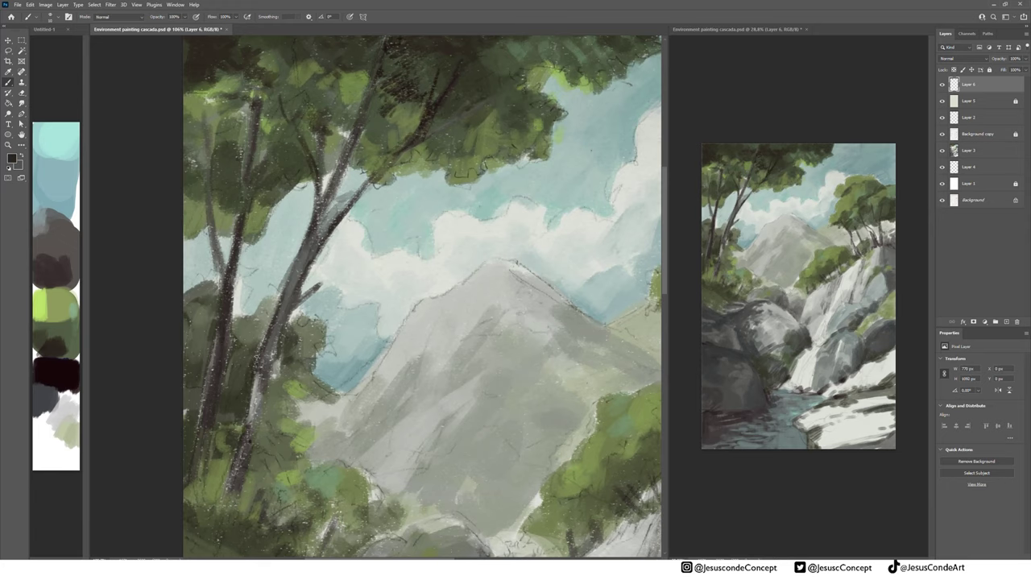
mouse_move(280, 322)
left_mouse_down()
mouse_move(346, 224)
mouse_move(309, 273)
left_mouse_up()
left_click_drag(283, 347, 307, 275)
mouse_move(263, 304)
left_mouse_down()
mouse_move(222, 352)
mouse_move(232, 427)
left_mouse_up()
mouse_move(253, 413)
left_mouse_down()
mouse_move(276, 435)
mouse_move(277, 364)
left_mouse_up()
Add dark stems and shadows to the bushes and undergrowth below the left trees
left_click_drag(284, 361, 279, 403)
mouse_move(298, 377)
left_mouse_down()
mouse_move(294, 410)
mouse_move(331, 361)
left_mouse_up()
mouse_move(315, 421)
left_mouse_down()
mouse_move(315, 376)
mouse_move(337, 347)
left_mouse_up()
left_click_drag(354, 380, 367, 348)
left_click_drag(339, 409, 351, 370)
mouse_move(266, 385)
left_mouse_down()
mouse_move(256, 364)
mouse_move(191, 353)
left_mouse_up()
left_click_drag(205, 362, 178, 338)
key("x")
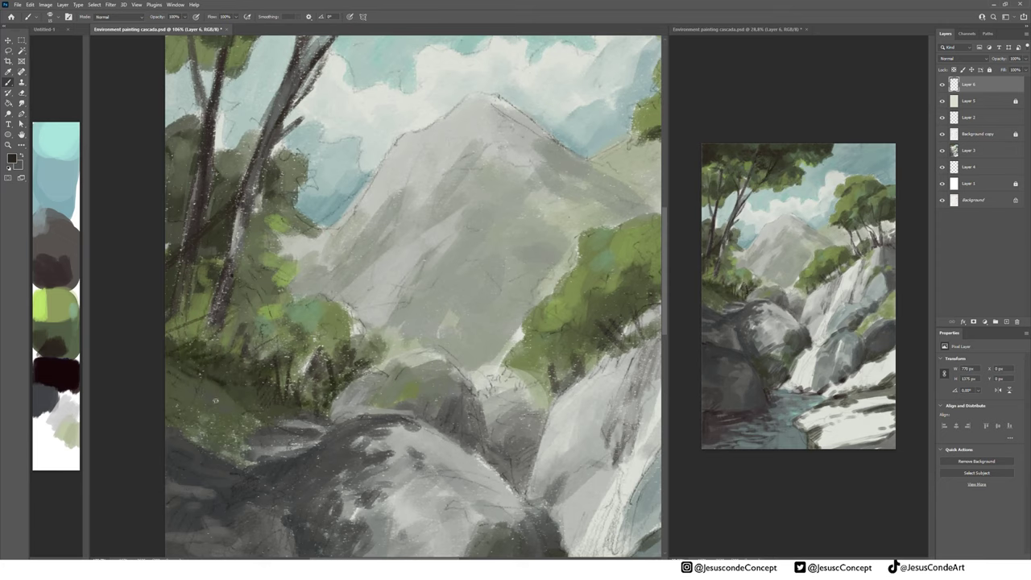
mouse_move(186, 384)
left_mouse_down()
mouse_move(168, 379)
mouse_move(166, 353)
mouse_move(199, 324)
mouse_move(218, 266)
left_mouse_up()
left_click_drag(196, 281, 218, 253)
Sample grey from the mountain's base and block in a nearer slope beside the left bushes
left_click_drag(412, 245, 361, 252)
left_click(360, 345, "alt")
mouse_move(348, 366)
left_mouse_down()
mouse_move(337, 348)
mouse_move(373, 345)
left_mouse_up()
left_click_drag(348, 350, 315, 325)
key("x")
mouse_move(339, 355)
left_mouse_down()
mouse_move(341, 304)
mouse_move(320, 294)
mouse_move(325, 276)
left_mouse_up()
Extend the nearer slope down across the valley floor and touch its edges with sampled green
left_click(230, 255, "alt")
left_click_drag(282, 224, 270, 234)
key("x")
left_click_drag(297, 224, 275, 233)
mouse_move(346, 187)
left_mouse_down()
mouse_move(321, 216)
mouse_move(324, 259)
mouse_move(285, 264)
mouse_move(342, 330)
mouse_move(270, 286)
mouse_move(281, 244)
mouse_move(232, 247)
left_mouse_up()
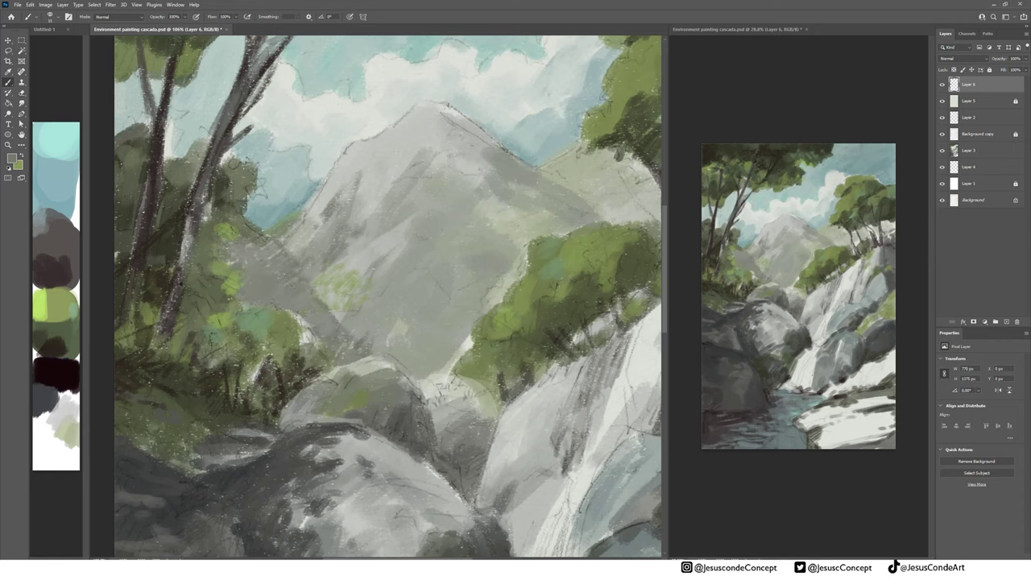
mouse_move(313, 284)
left_mouse_down()
mouse_move(435, 362)
mouse_move(403, 370)
mouse_move(330, 308)
left_mouse_up()
mouse_move(461, 328)
left_mouse_down()
mouse_move(435, 346)
mouse_move(445, 376)
left_mouse_up()
Shade the mountain's right ridge and right face with darker grey strokes, undoing the last stroke
mouse_move(556, 184)
left_mouse_down()
mouse_move(614, 212)
mouse_move(540, 169)
left_mouse_up()
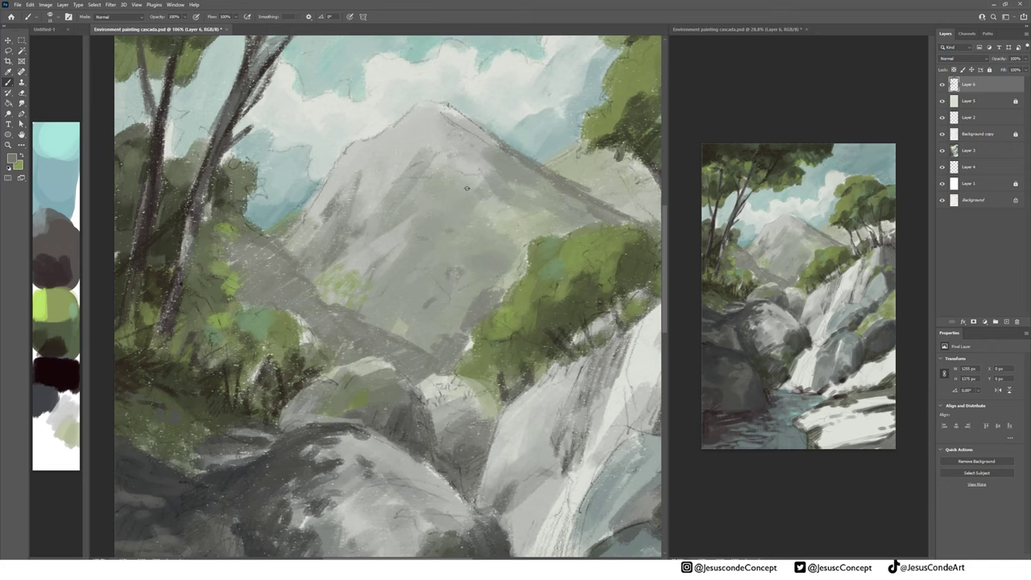
mouse_move(489, 222)
left_mouse_down()
mouse_move(507, 262)
mouse_move(518, 240)
left_mouse_up()
mouse_move(443, 108)
left_mouse_down()
mouse_move(447, 141)
mouse_move(456, 117)
left_mouse_up()
mouse_move(472, 152)
left_mouse_down()
mouse_move(489, 208)
mouse_move(501, 179)
mouse_move(514, 214)
mouse_move(560, 225)
mouse_move(527, 214)
mouse_move(551, 213)
mouse_move(575, 239)
mouse_move(474, 261)
left_mouse_up()
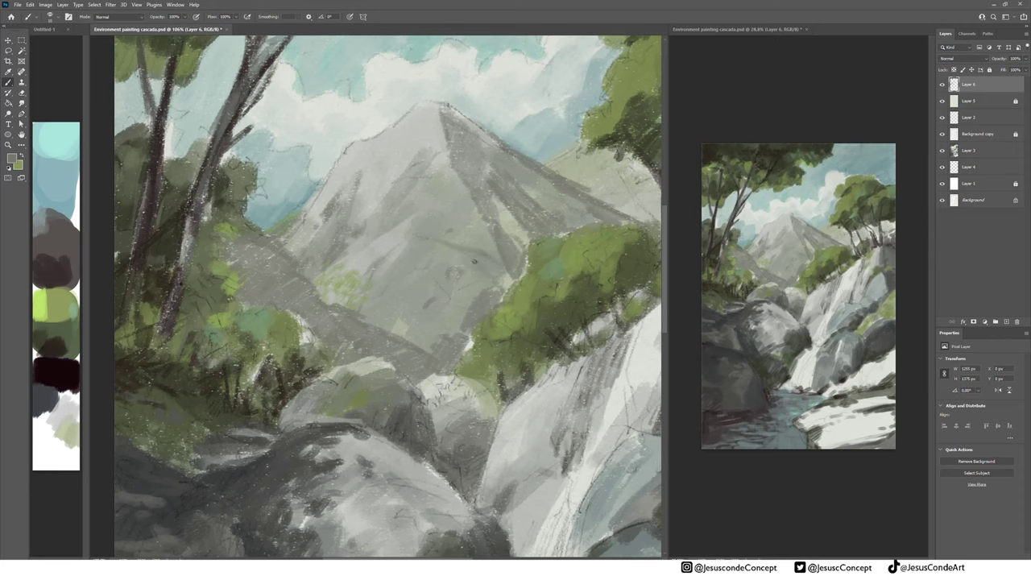
key("ctrl+z")
Tint the valley below the mountain with olive green and shade the middle bush with sampled dark green
mouse_move(408, 264)
left_mouse_down()
mouse_move(475, 310)
mouse_move(428, 276)
mouse_move(441, 319)
mouse_move(419, 352)
mouse_move(431, 293)
mouse_move(388, 298)
mouse_move(473, 361)
mouse_move(375, 355)
left_mouse_up()
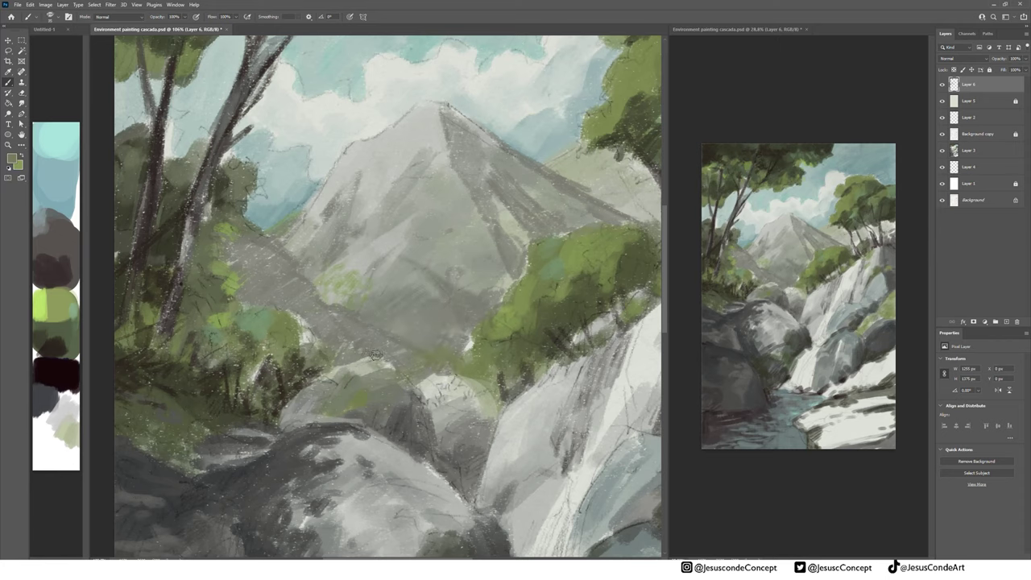
left_click_drag(473, 287, 507, 287)
left_click(179, 258, "alt")
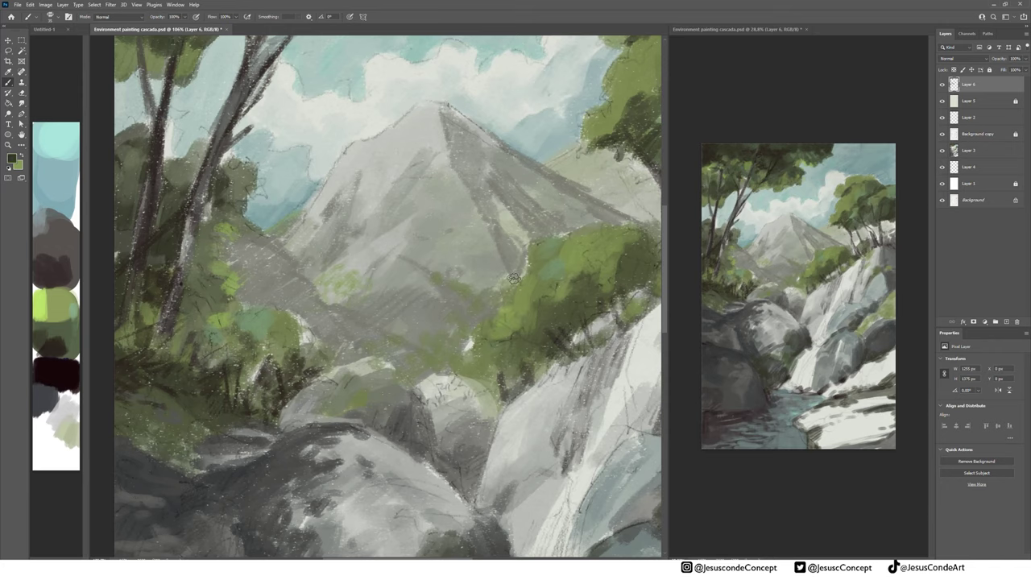
left_click_drag(507, 363, 517, 390)
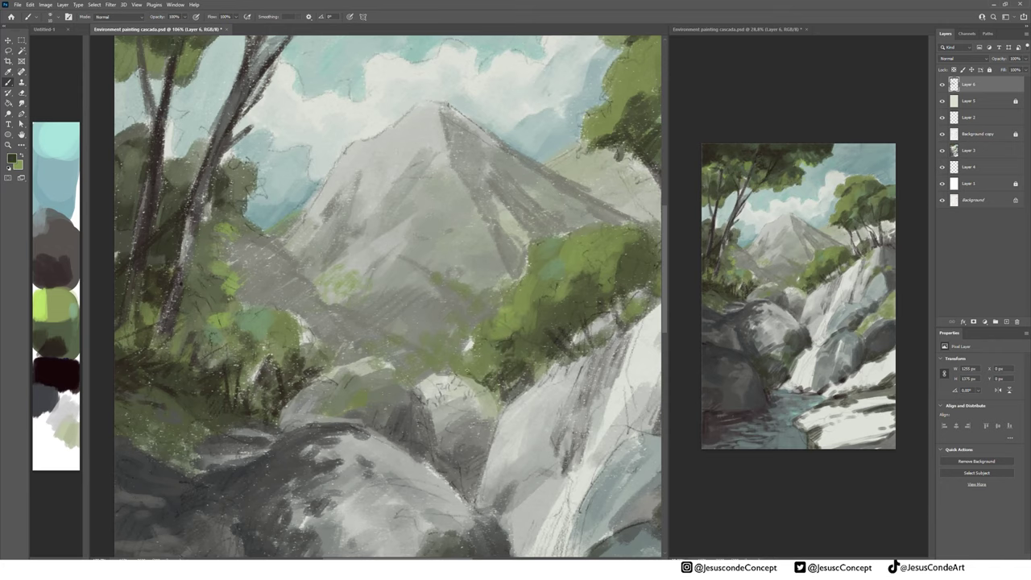
left_click_drag(578, 286, 598, 306)
mouse_move(623, 273)
left_mouse_down()
mouse_move(530, 295)
mouse_move(559, 290)
left_mouse_up()
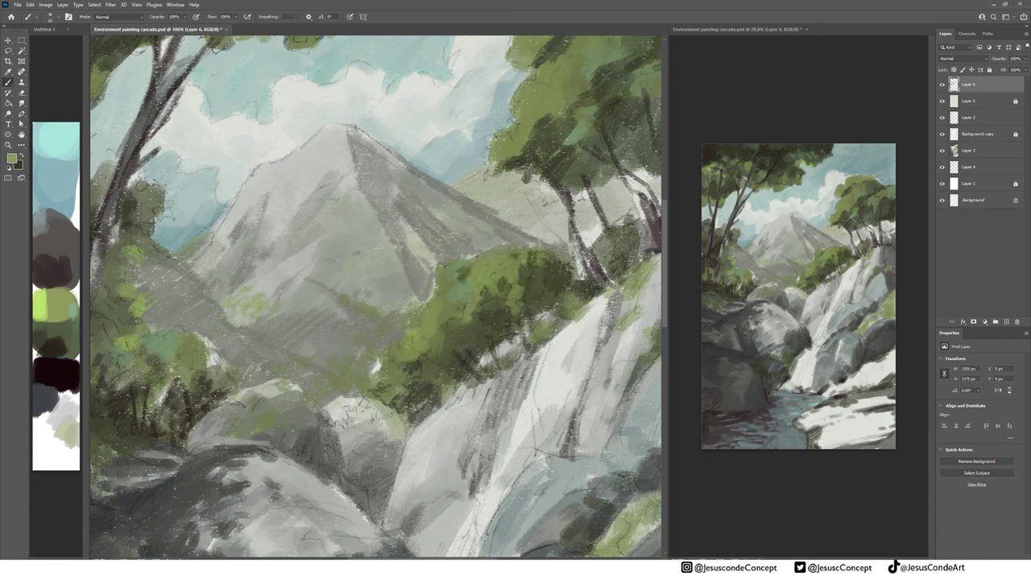
Dab light and dark leaf clusters onto the middle bush with greens sampled from its foliage
left_click_drag(465, 282, 463, 298)
key("x")
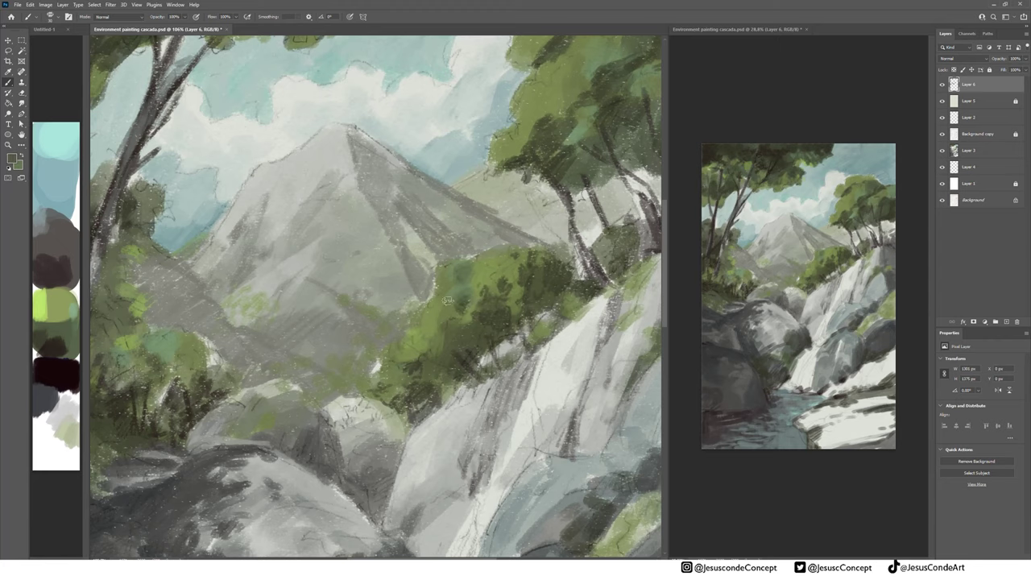
left_click_drag(445, 333, 421, 352)
key("x")
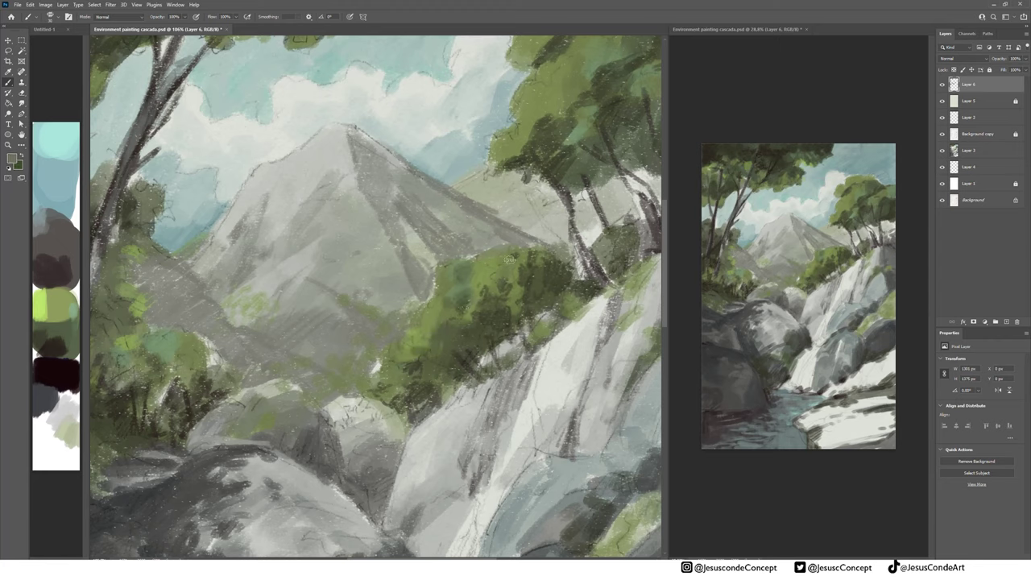
left_click(523, 268, "alt")
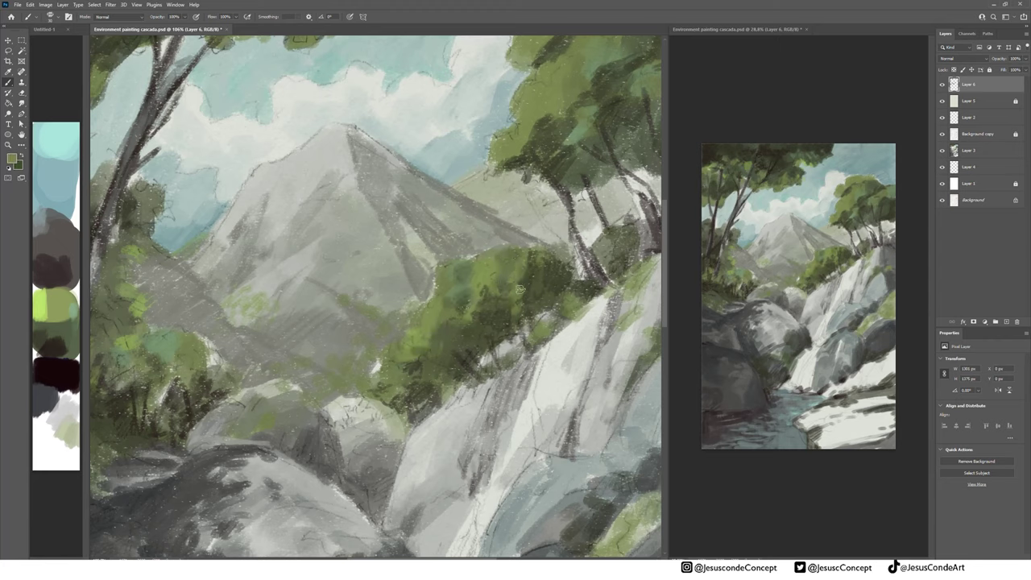
left_click(500, 286, "alt")
left_click_drag(484, 283, 484, 299)
left_click(475, 293, "alt")
Paint a row of dark shrubs along the valley floor and touch up the middle bush's right end
mouse_move(360, 368)
left_mouse_down()
mouse_move(372, 391)
mouse_move(362, 391)
mouse_move(354, 367)
mouse_move(318, 395)
mouse_move(283, 364)
mouse_move(240, 371)
mouse_move(278, 378)
left_mouse_up()
left_click_drag(381, 344, 404, 333)
left_click(447, 292, "alt")
left_click_drag(571, 272, 581, 280)
Sample a dark tone at the base of the right trees and darken their trunks and surroundings
left_click(590, 291, "alt")
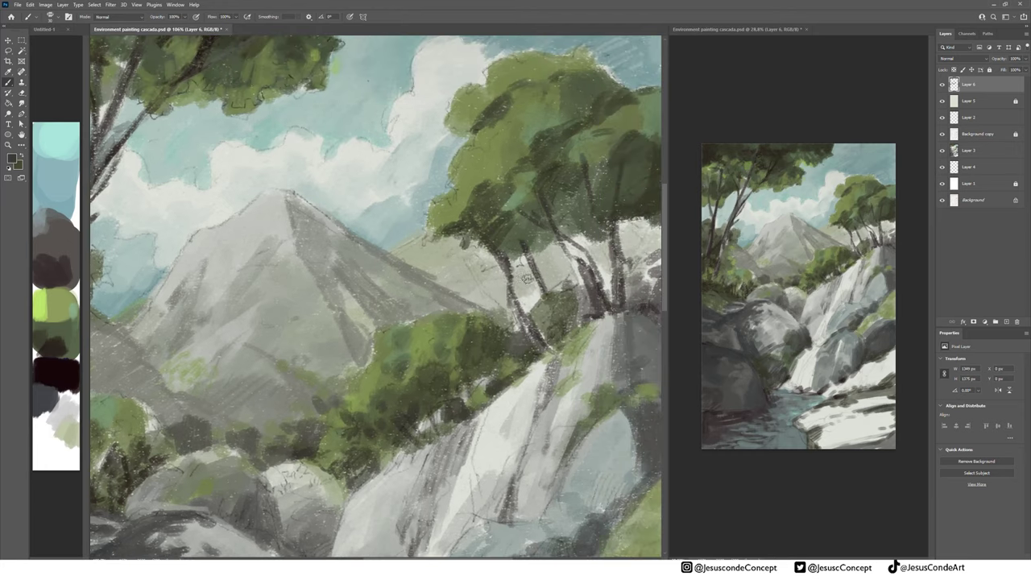
mouse_move(618, 234)
left_mouse_down()
mouse_move(554, 298)
mouse_move(413, 273)
left_mouse_up()
mouse_move(515, 301)
left_mouse_down()
mouse_move(516, 247)
mouse_move(485, 282)
mouse_move(467, 274)
mouse_move(459, 290)
left_mouse_up()
mouse_move(510, 235)
left_mouse_down()
mouse_move(489, 248)
mouse_move(521, 227)
mouse_move(493, 251)
left_mouse_up()
mouse_move(475, 236)
left_mouse_down()
mouse_move(453, 252)
mouse_move(496, 275)
left_mouse_up()
Shade the left middle boulders with dark olive strokes
mouse_move(314, 305)
left_mouse_down()
mouse_move(327, 276)
mouse_move(548, 89)
left_mouse_up()
left_click_drag(322, 419, 512, 257)
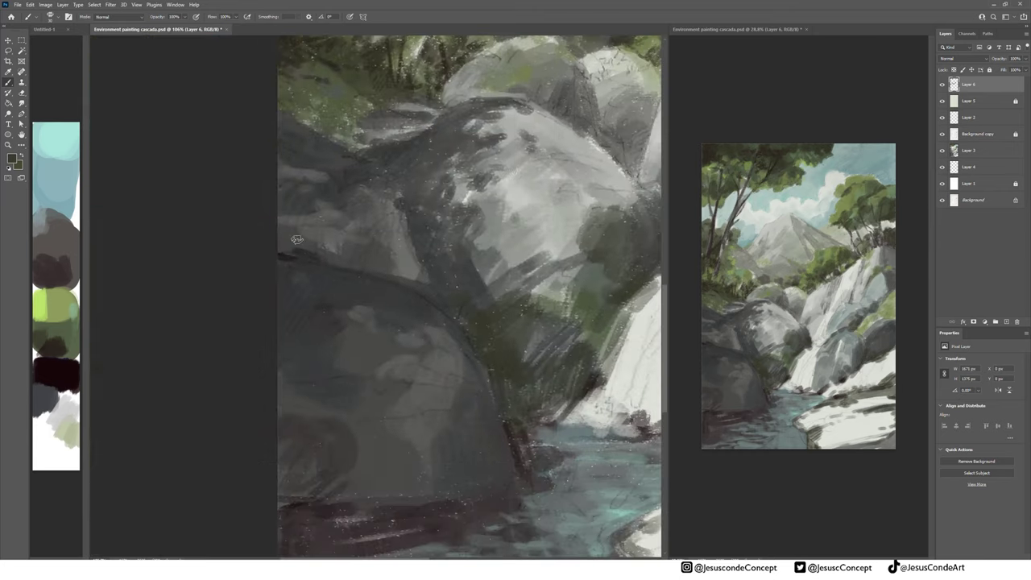
left_click_drag(282, 243, 318, 238)
mouse_move(300, 216)
left_mouse_down()
mouse_move(284, 242)
mouse_move(356, 255)
left_mouse_up()
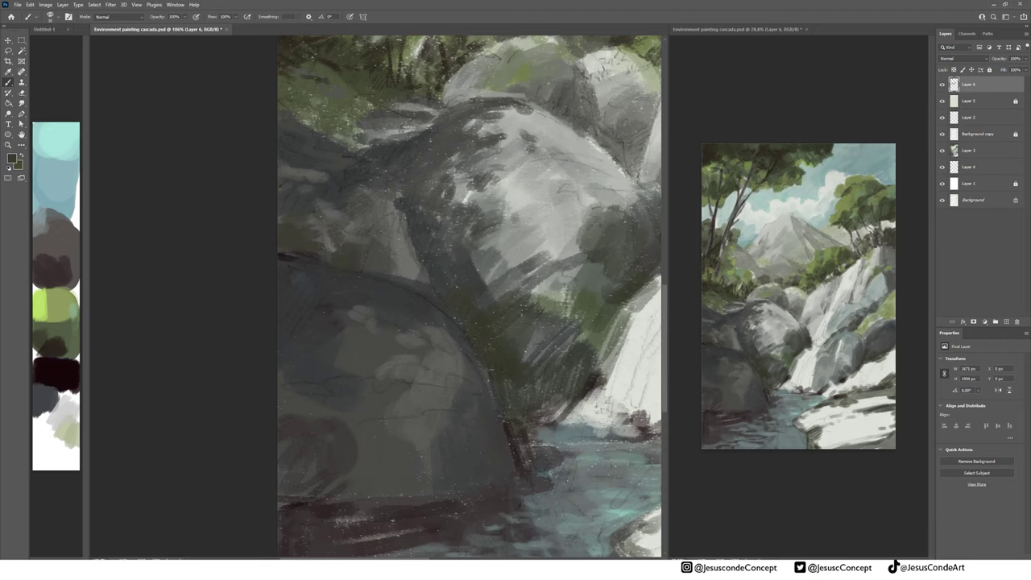
left_click_drag(473, 216, 381, 256)
Add dark olive shading to the lower-left foreground boulder and the dark water below it
left_click_drag(332, 305, 336, 322)
left_click_drag(395, 311, 411, 329)
left_click_drag(345, 364, 445, 241)
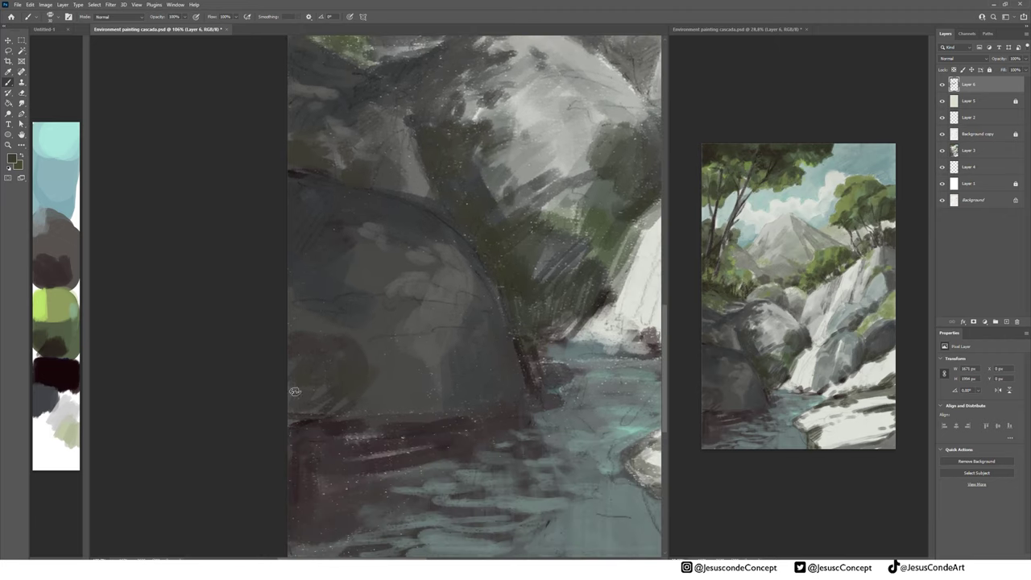
mouse_move(295, 385)
left_mouse_down()
mouse_move(293, 404)
mouse_move(346, 425)
mouse_move(312, 317)
left_mouse_up()
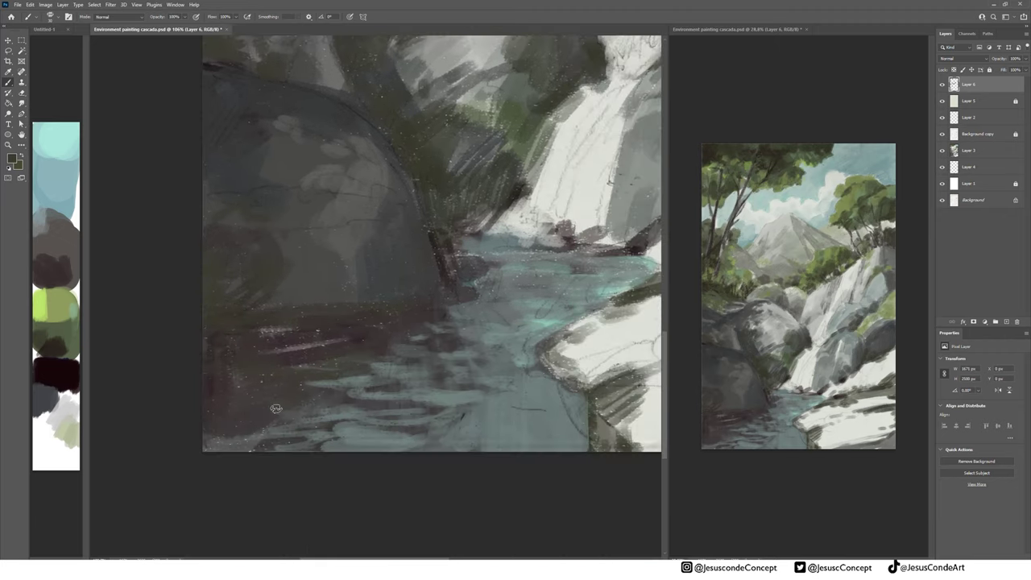
left_click_drag(564, 403, 403, 393)
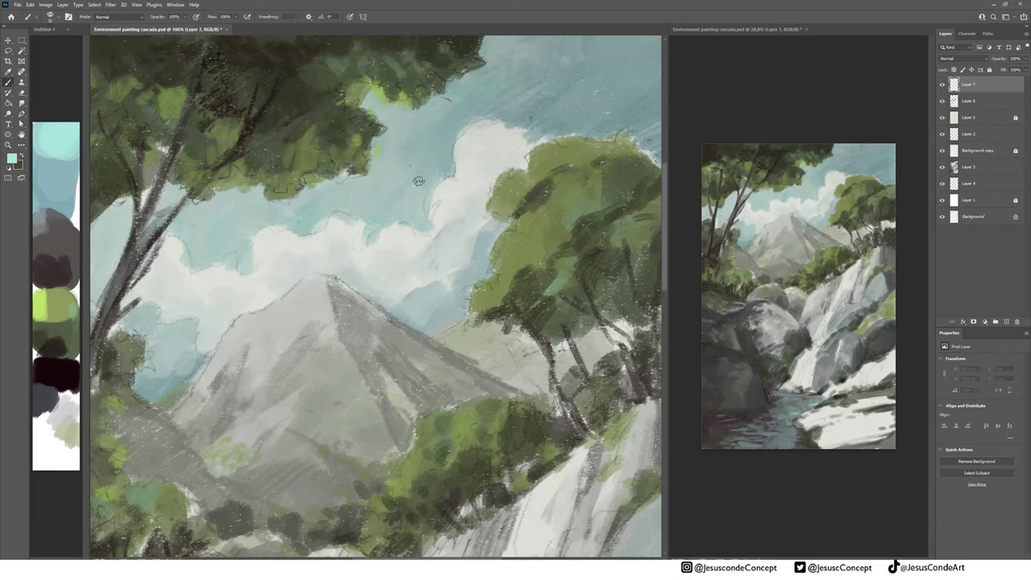
Brighten the sky between the trees with light cyan and haze the mountain at 40% brush opacity
mouse_move(418, 181)
left_mouse_down()
mouse_move(386, 190)
mouse_move(411, 195)
mouse_move(406, 218)
mouse_move(285, 210)
mouse_move(395, 203)
mouse_move(420, 195)
mouse_move(394, 183)
mouse_move(422, 156)
mouse_move(400, 177)
mouse_move(439, 168)
mouse_move(436, 178)
mouse_move(336, 212)
mouse_move(401, 140)
mouse_move(430, 276)
mouse_move(416, 311)
mouse_move(342, 296)
mouse_move(425, 359)
mouse_move(456, 356)
mouse_move(489, 392)
mouse_move(345, 386)
mouse_move(401, 439)
mouse_move(319, 442)
mouse_move(185, 373)
mouse_move(383, 278)
mouse_move(192, 377)
mouse_move(160, 373)
mouse_move(246, 348)
mouse_move(207, 340)
left_mouse_up()
key("4")
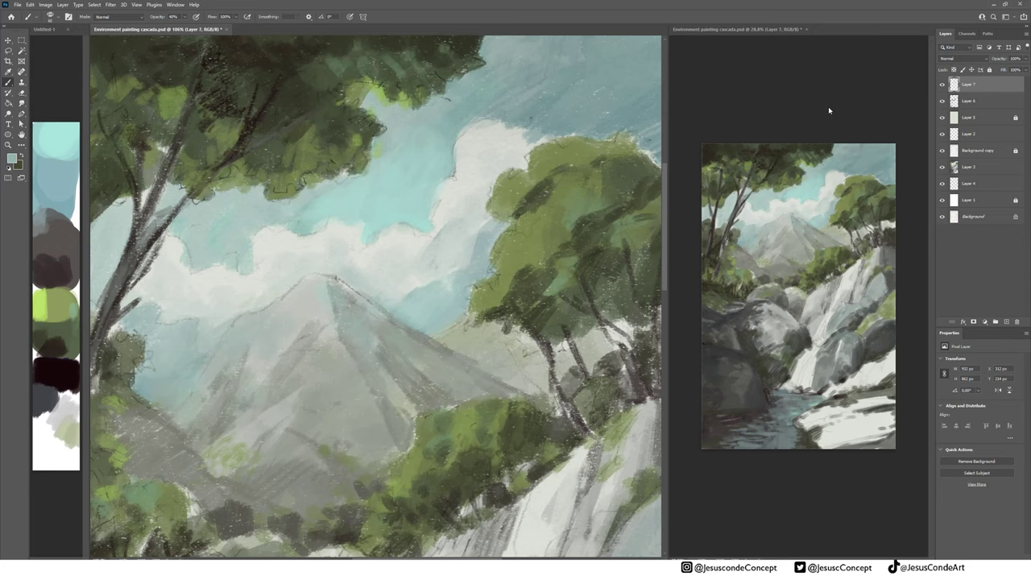
Create a new layer and brush cyan sampled from the open sky along the edge of the cloud
key("ctrl+shift+alt+n")
left_click(428, 207, "alt")
mouse_move(454, 186)
left_mouse_down()
mouse_move(396, 246)
mouse_move(483, 187)
mouse_move(396, 202)
mouse_move(385, 232)
left_mouse_up()
left_click(237, 498)
left_click(88, 479)
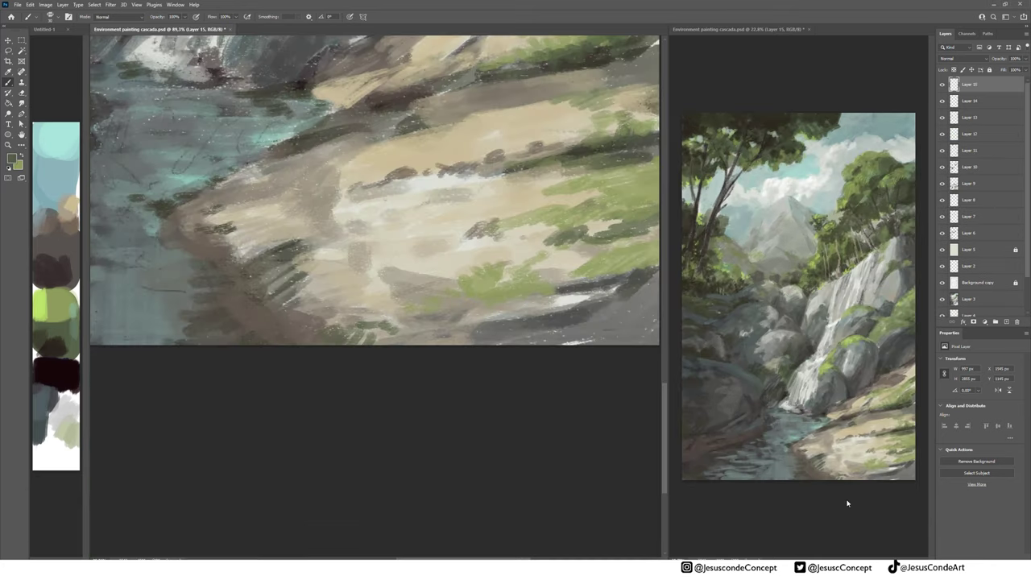
Dab dark green strokes into the grass patches on the lower-right sunlit rock bank
left_click_drag(427, 304, 469, 270)
left_click_drag(548, 222, 578, 217)
left_click_drag(626, 211, 659, 190)
left_click_drag(619, 195, 657, 183)
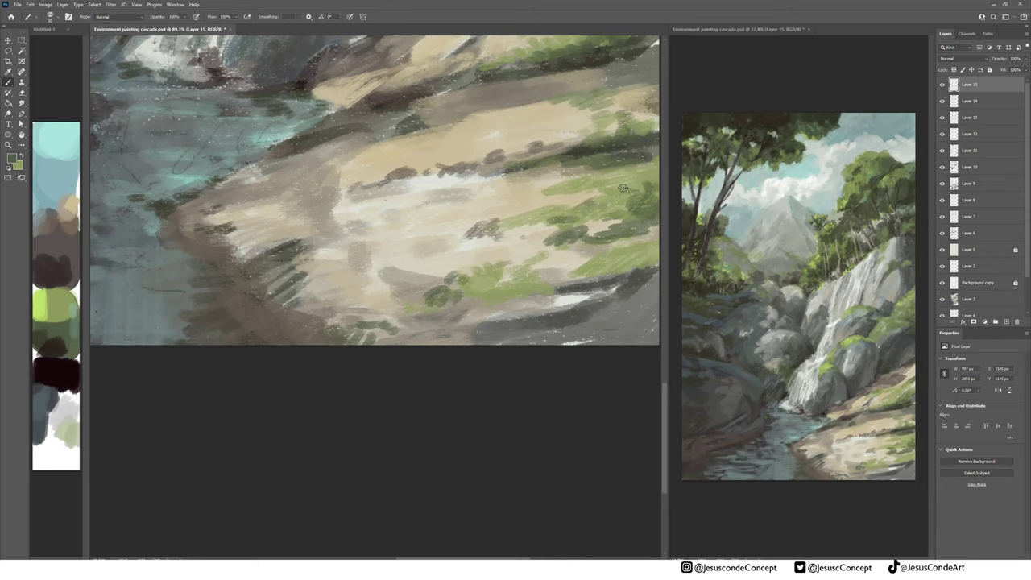
left_click_drag(500, 200, 429, 246)
left_click_drag(512, 245, 583, 219)
mouse_move(572, 230)
left_mouse_down()
mouse_move(593, 212)
mouse_move(529, 230)
left_mouse_up()
left_click_drag(432, 219, 364, 238)
left_click_drag(378, 242, 551, 250)
left_click_drag(500, 236, 440, 255)
left_click_drag(556, 242, 465, 249)
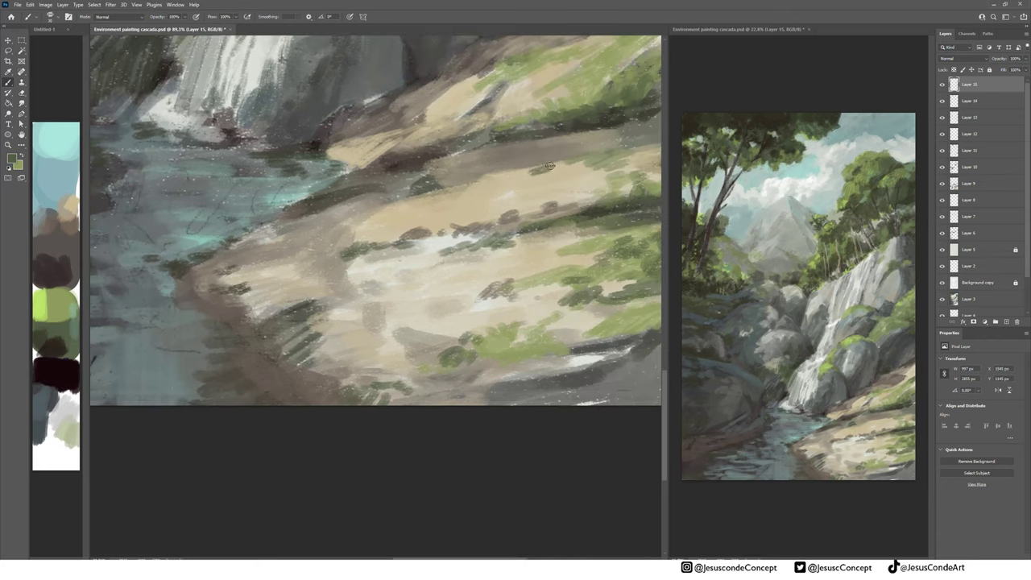
Add muted olive strokes to the upper tan ledge of the right bank
left_click_drag(549, 166, 513, 172)
left_click_drag(596, 157, 498, 186)
mouse_move(585, 167)
left_mouse_down()
mouse_move(539, 180)
mouse_move(552, 264)
left_mouse_up()
left_click_drag(431, 220, 386, 246)
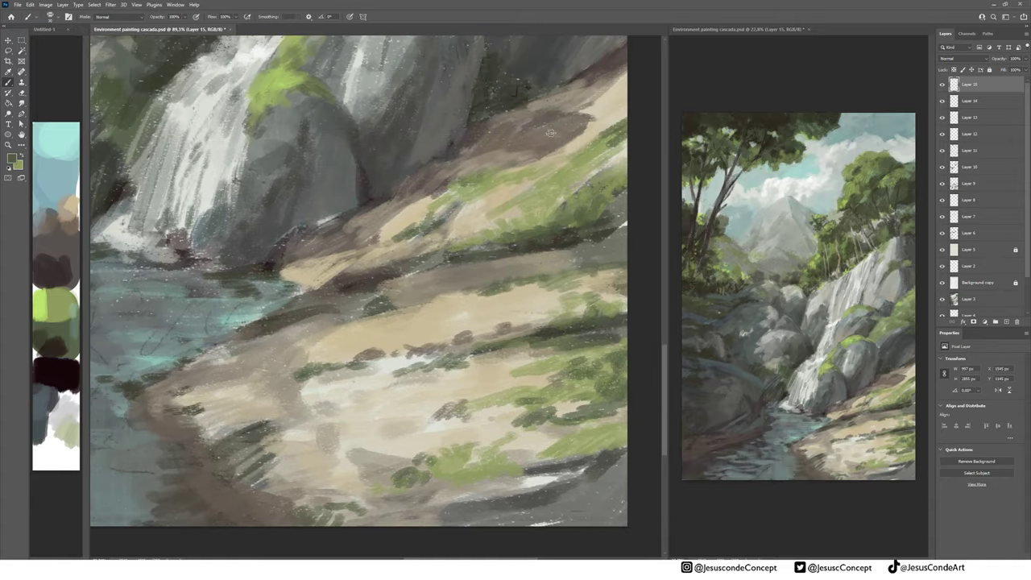
Shade the brown slope and grass between the right bank and the waterfall boulders with dark olive strokes
mouse_move(551, 133)
left_mouse_down()
mouse_move(486, 173)
mouse_move(480, 213)
left_mouse_up()
left_click_drag(523, 186, 511, 197)
left_click_drag(476, 155, 655, 201)
left_click_drag(396, 165, 452, 196)
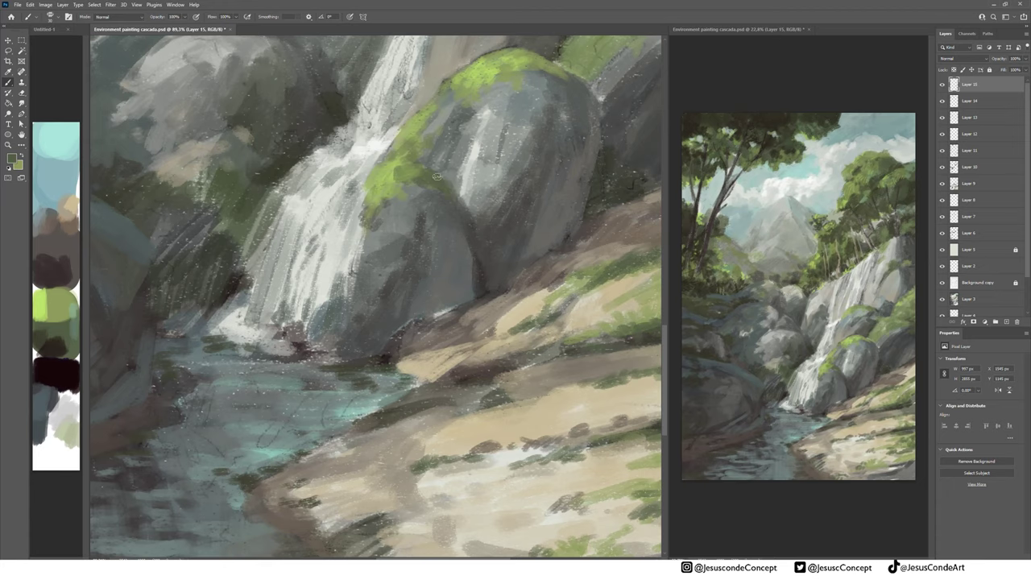
left_click_drag(573, 78, 453, 181)
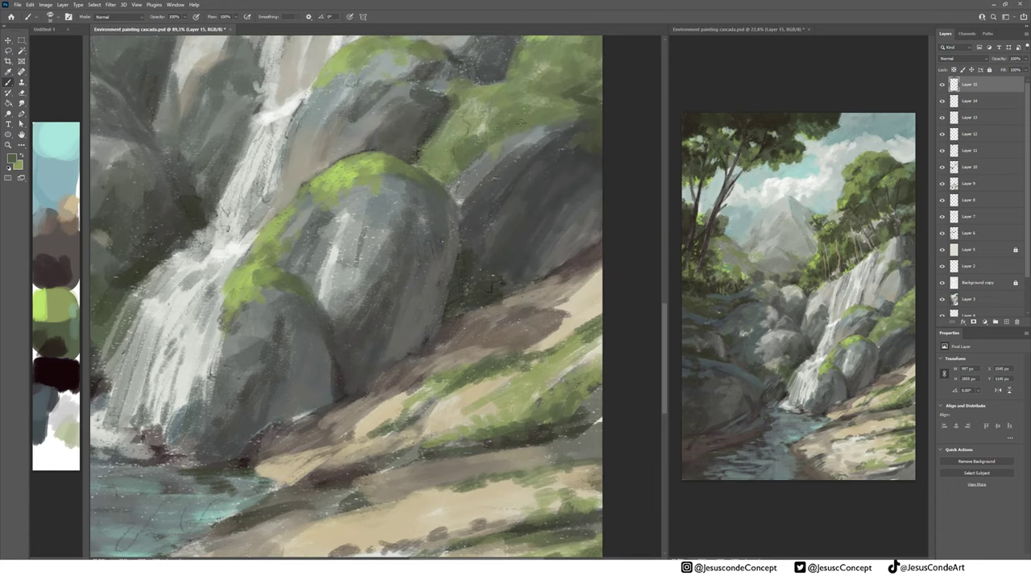
left_click_drag(542, 80, 496, 138)
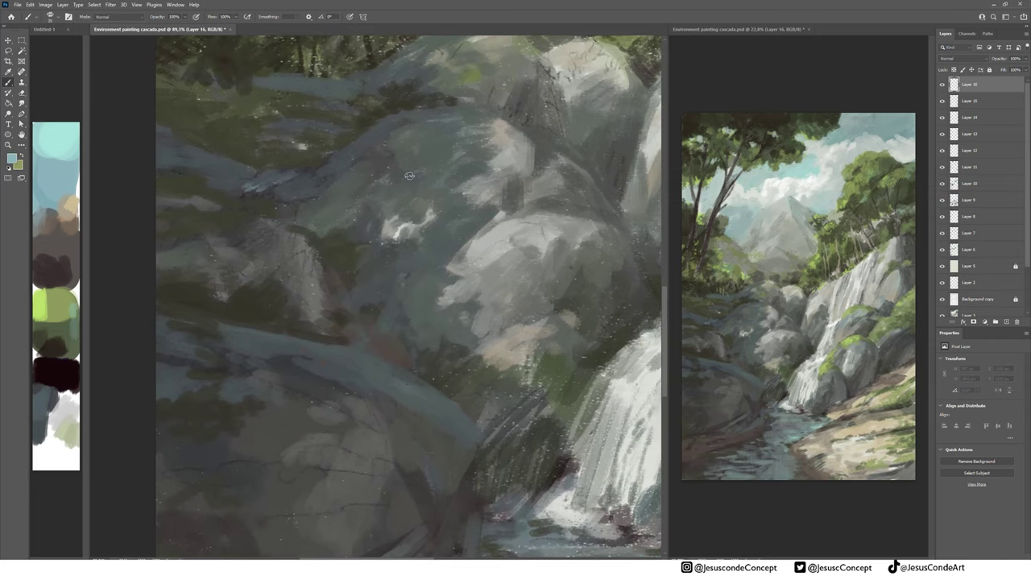
Paint blue reflected light along the top edges of the lower-left foreground boulder and the middle boulders
mouse_move(336, 351)
left_mouse_down()
mouse_move(422, 389)
mouse_move(288, 339)
mouse_move(423, 385)
left_mouse_up()
left_click(381, 393, "alt")
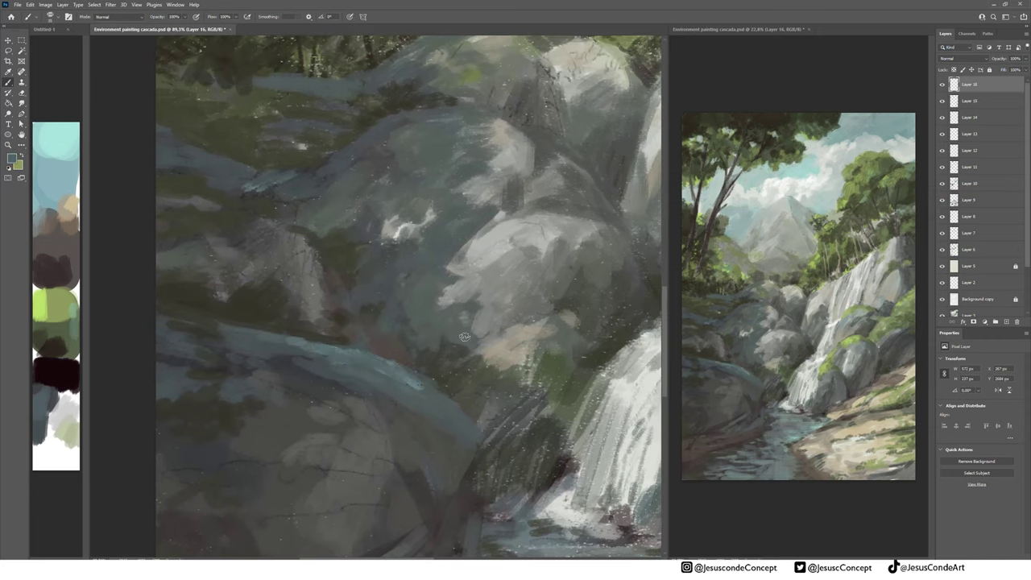
mouse_move(441, 250)
left_mouse_down()
mouse_move(475, 229)
mouse_move(347, 324)
left_mouse_up()
mouse_move(390, 124)
left_mouse_down()
mouse_move(439, 109)
mouse_move(487, 115)
mouse_move(372, 139)
left_mouse_up()
left_click_drag(391, 120, 338, 151)
mouse_move(362, 150)
left_mouse_down()
mouse_move(403, 137)
mouse_move(377, 150)
mouse_move(357, 251)
left_mouse_up()
Sample grey-blue tones and add cool rim strokes to the back boulders and the rocks beside the waterfall
left_click(384, 137, "alt")
key("x")
left_click(419, 340, "alt")
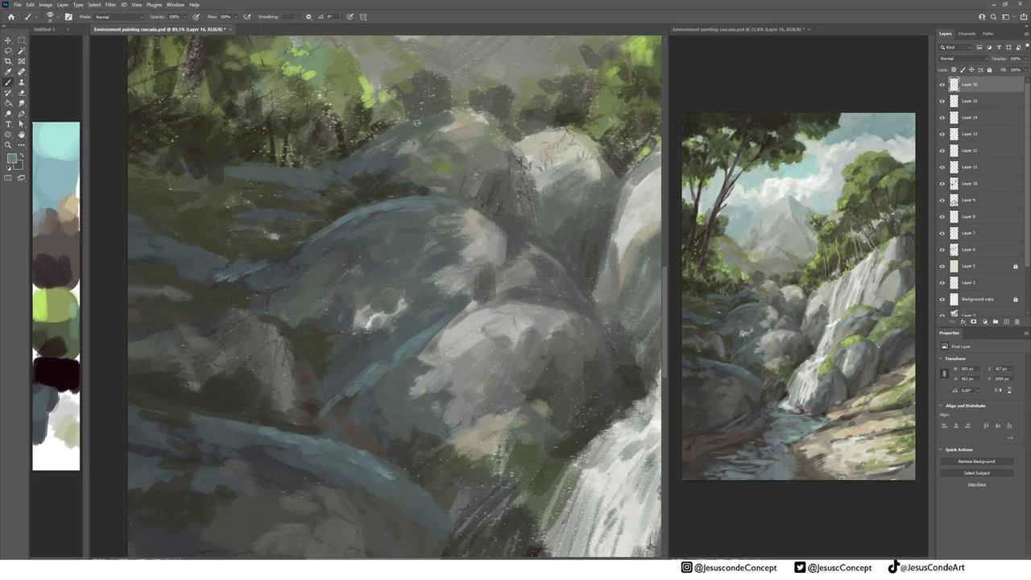
mouse_move(517, 145)
left_mouse_down()
mouse_move(548, 138)
mouse_move(444, 137)
left_mouse_up()
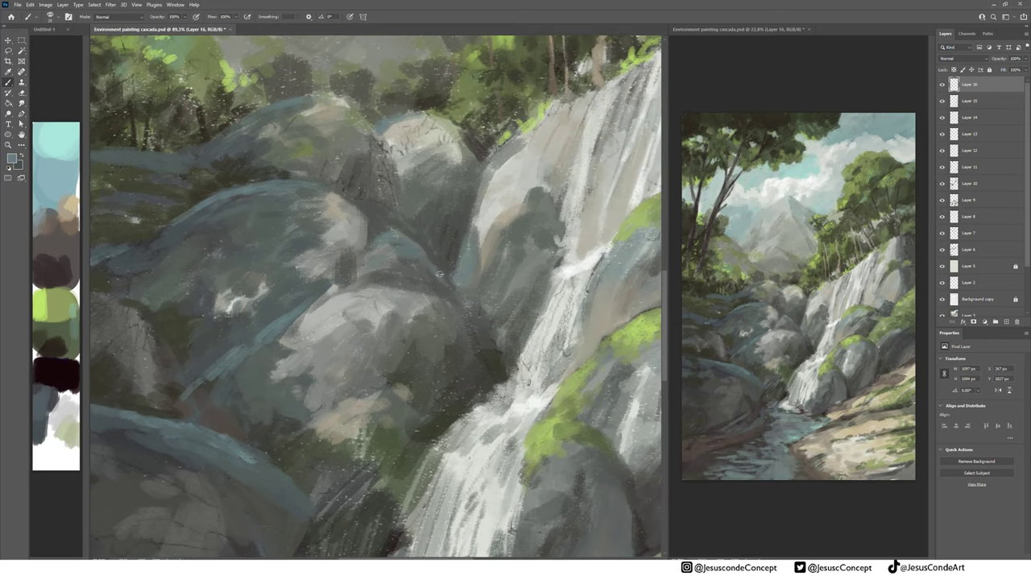
left_click_drag(426, 242, 357, 136)
left_click_drag(532, 343, 523, 384)
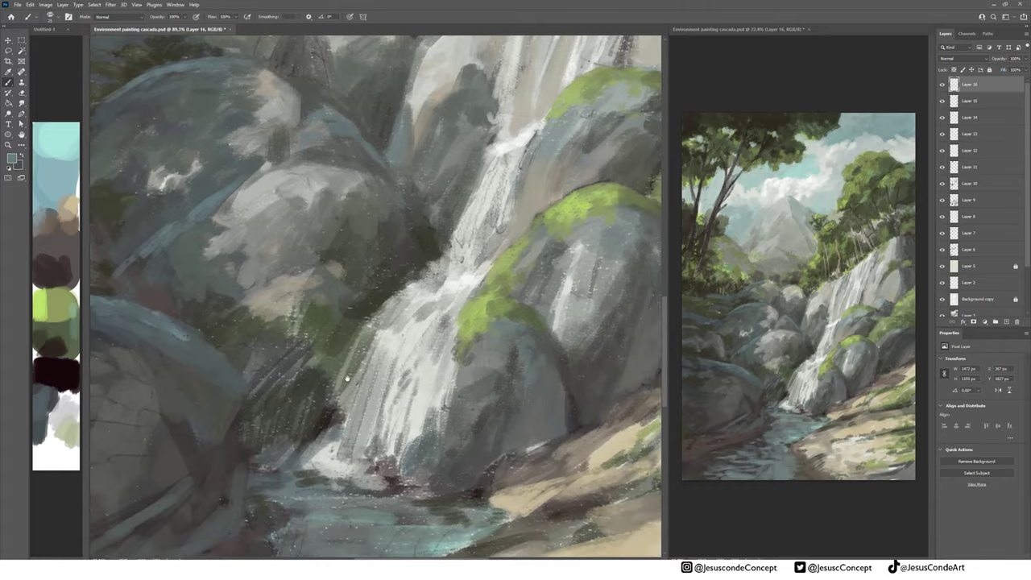
Brush blue-grey light onto the foreground boulder's base and paint thin light cyan ripples across the stream
mouse_move(93, 378)
left_mouse_down()
mouse_move(346, 294)
mouse_move(463, 329)
mouse_move(454, 345)
left_mouse_up()
key("x")
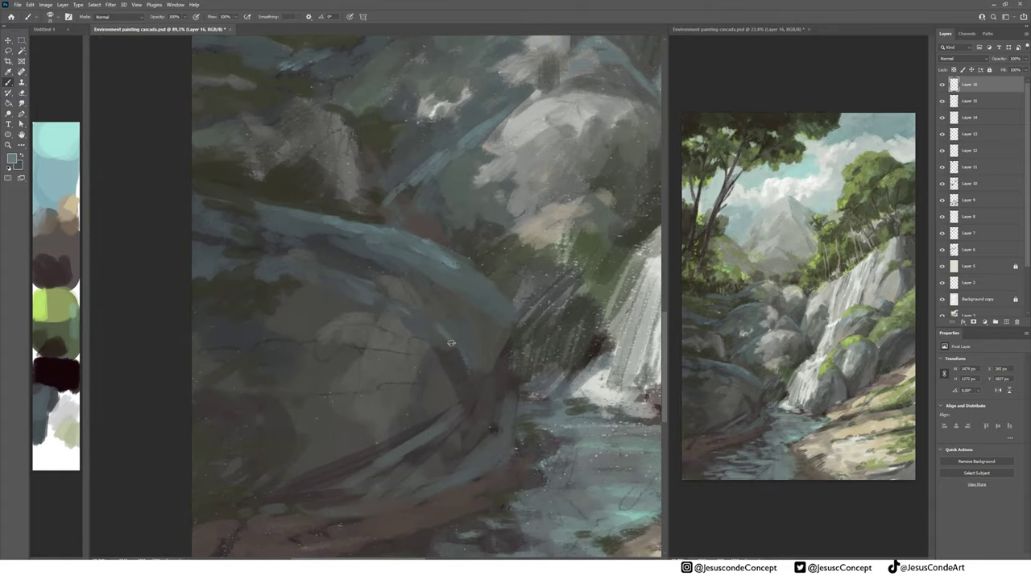
mouse_move(416, 314)
left_mouse_down()
mouse_move(472, 378)
mouse_move(437, 150)
mouse_move(357, 150)
left_mouse_up()
mouse_move(545, 210)
left_mouse_down()
mouse_move(520, 189)
mouse_move(598, 172)
left_mouse_up()
left_click_drag(506, 173, 454, 172)
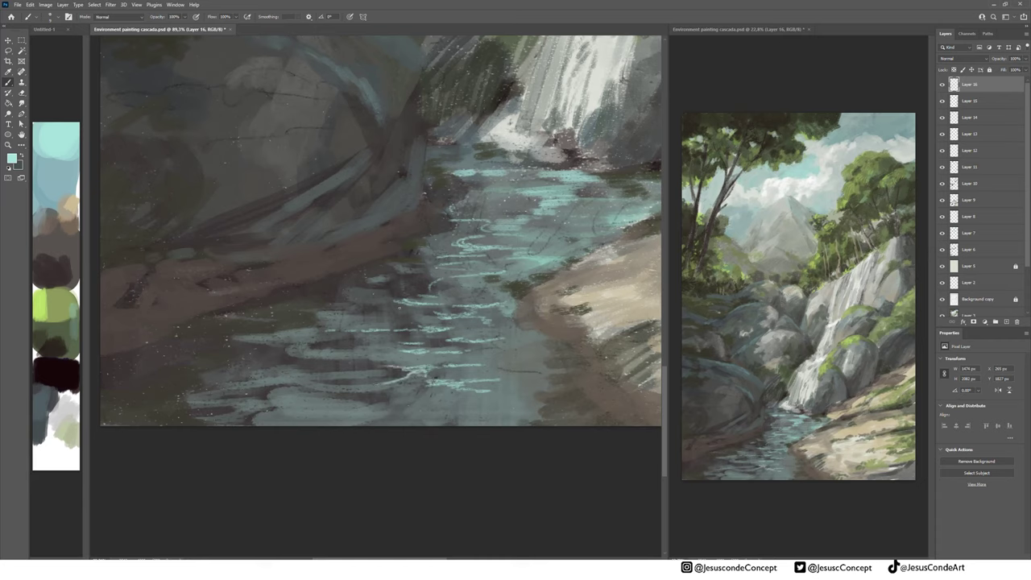
Lasso the cyan ripples on the stream, squash them vertically with Free Transform and deselect
key("v")
key("l")
mouse_move(504, 203)
left_mouse_down()
mouse_move(366, 258)
mouse_move(597, 231)
left_mouse_up()
key("ctrl+t")
left_click_drag(454, 417, 454, 378)
key("Return")
key("ctrl+d")
Sample a dark water tone and paint horizontal ripple strokes across the stream's lower part on a new layer
key("b")
left_click(418, 293, "alt")
key("ctrl+shift+alt+n")
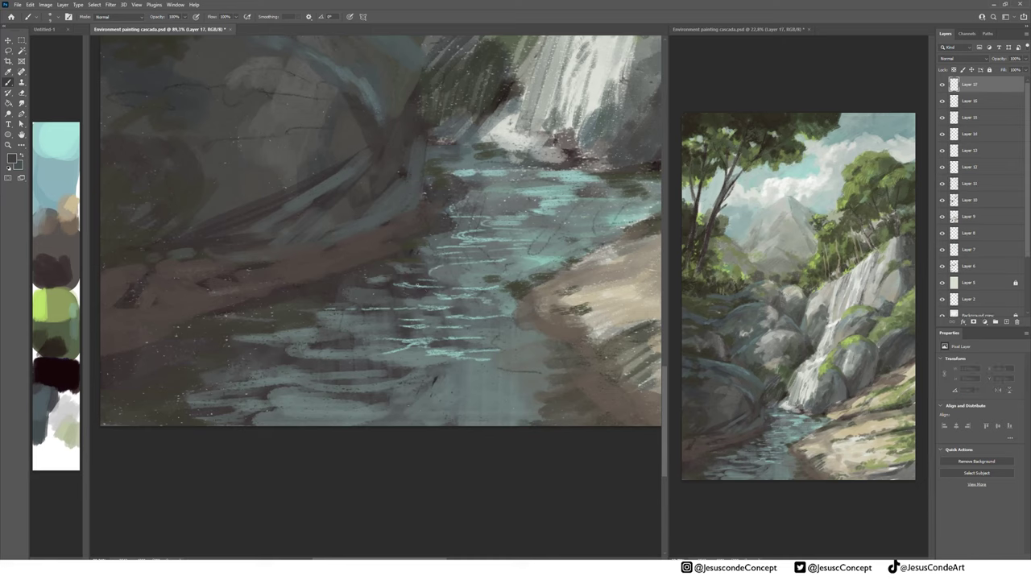
left_click_drag(447, 389, 498, 388)
left_click_drag(516, 386, 527, 386)
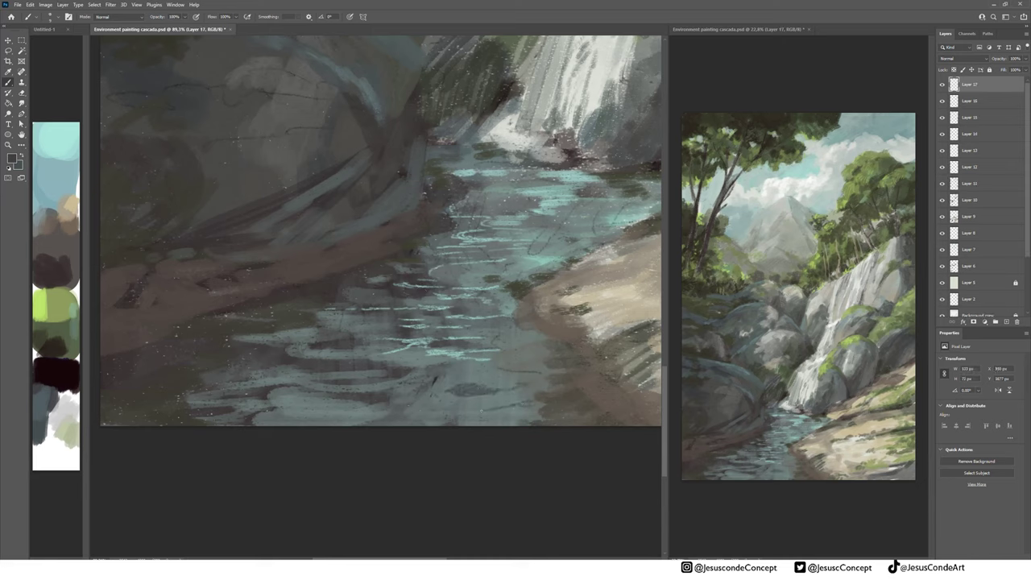
mouse_move(480, 414)
left_mouse_down()
mouse_move(541, 407)
mouse_move(541, 419)
left_mouse_up()
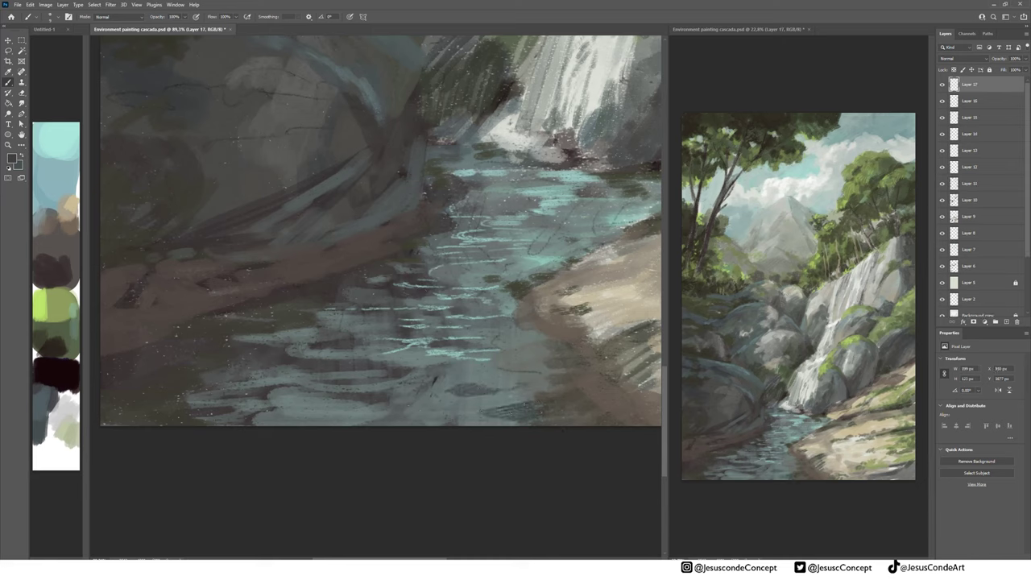
left_click_drag(400, 408, 439, 417)
left_click_drag(329, 421, 464, 412)
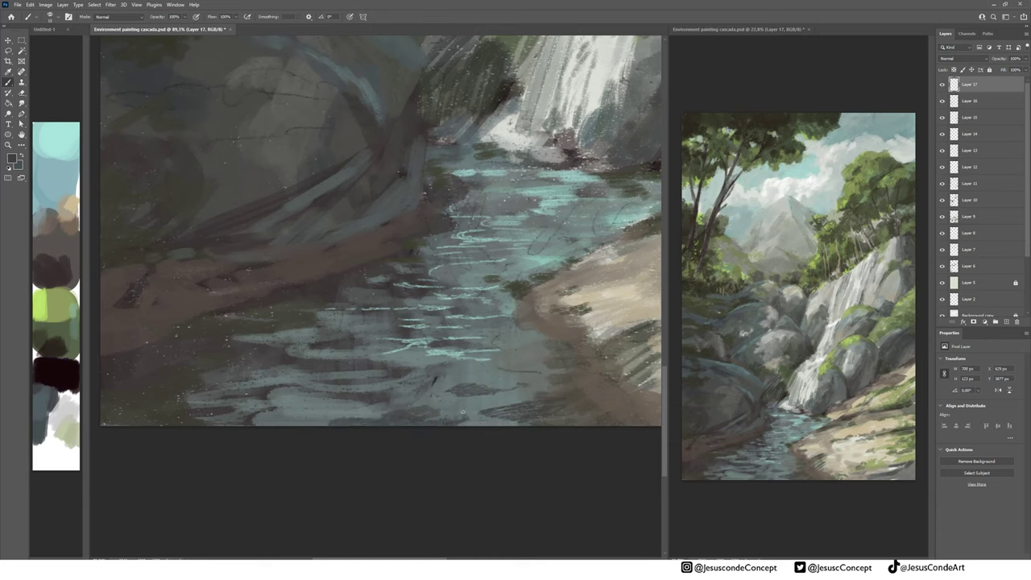
left_click_drag(464, 375, 544, 377)
left_click_drag(456, 386, 366, 388)
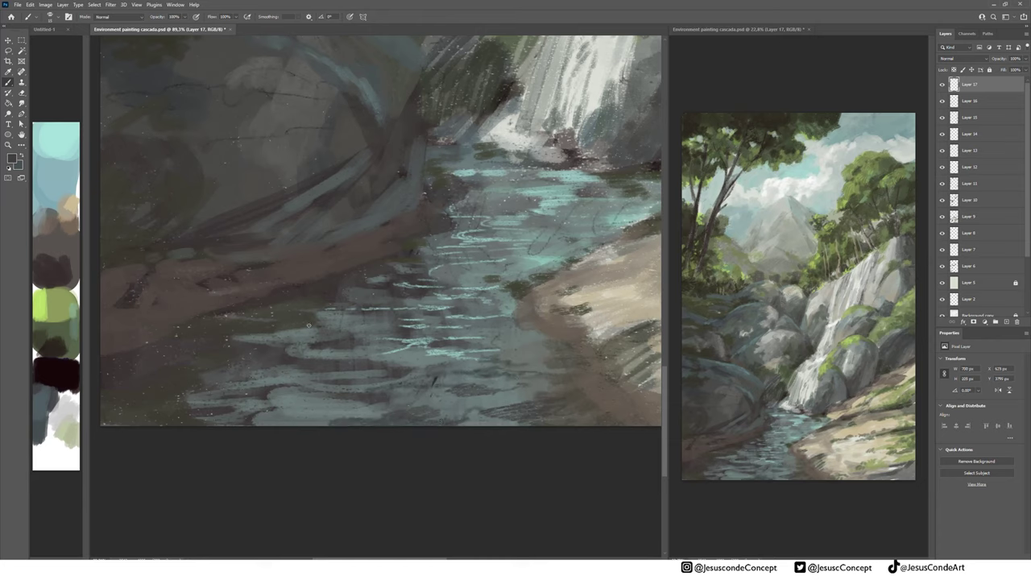
Extend grey ripple strokes along the left bank's waterline and into the middle of the stream
mouse_move(231, 362)
left_mouse_down()
mouse_move(127, 356)
mouse_move(166, 338)
left_mouse_up()
mouse_move(233, 331)
left_mouse_down()
mouse_move(187, 327)
mouse_move(283, 302)
left_mouse_up()
mouse_move(301, 304)
left_mouse_down()
mouse_move(345, 295)
mouse_move(347, 285)
left_mouse_up()
left_click_drag(313, 285, 366, 266)
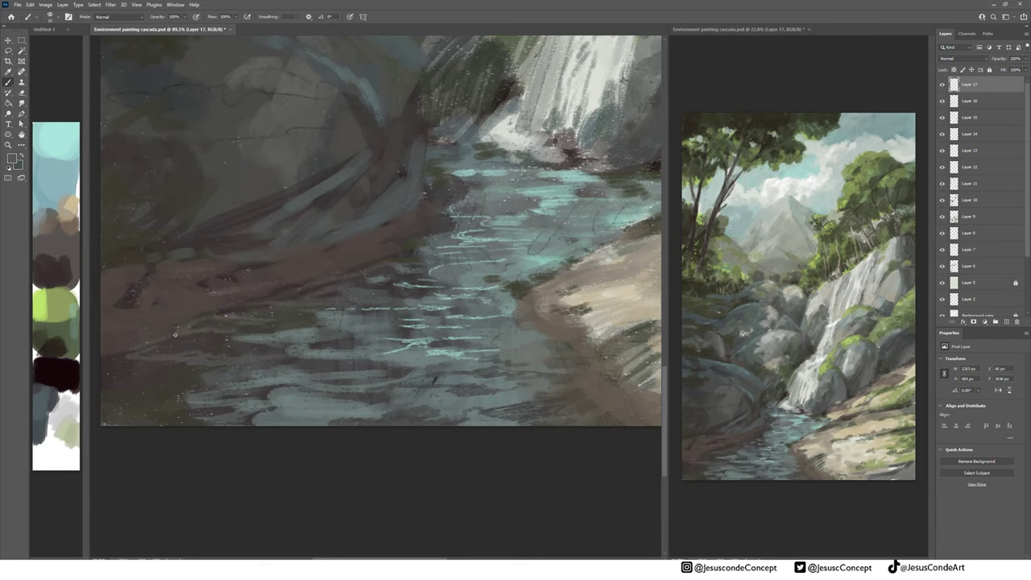
left_click_drag(103, 356, 160, 379)
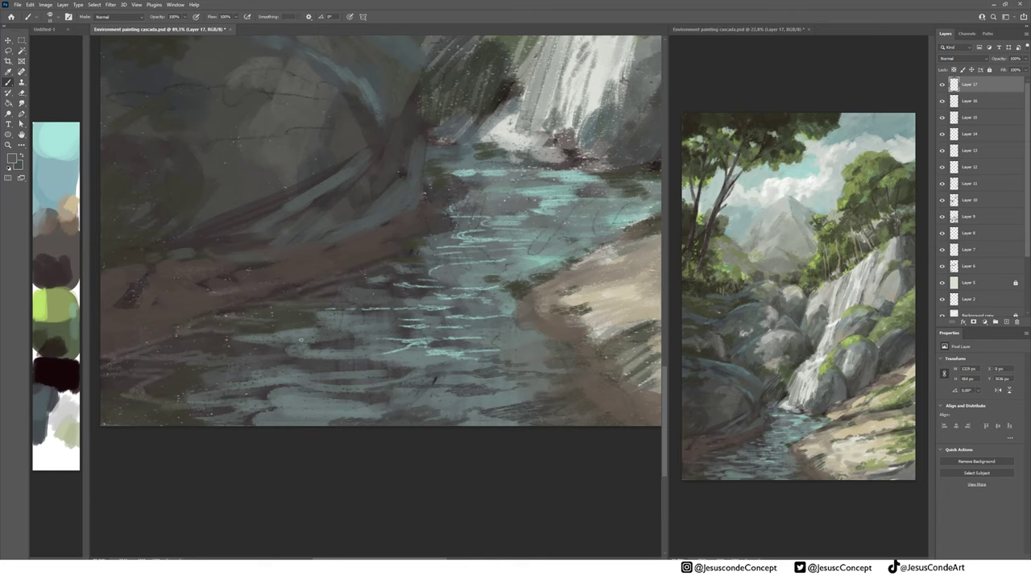
left_click_drag(390, 291, 430, 290)
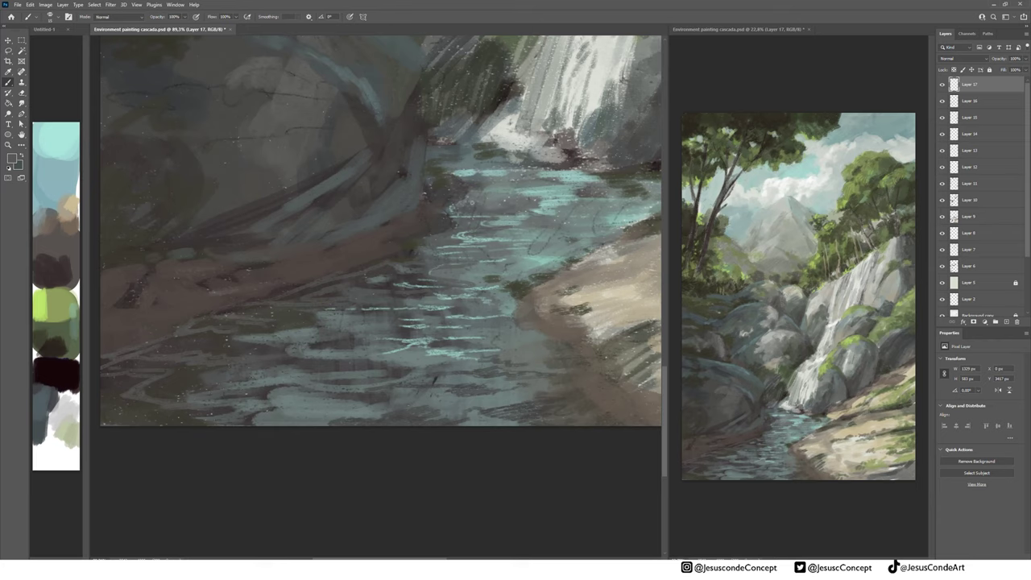
Sample near-white from the waterfall and paint pale ripples and foam on the water below it
left_click(580, 119, "alt")
left_click_drag(626, 185, 552, 198)
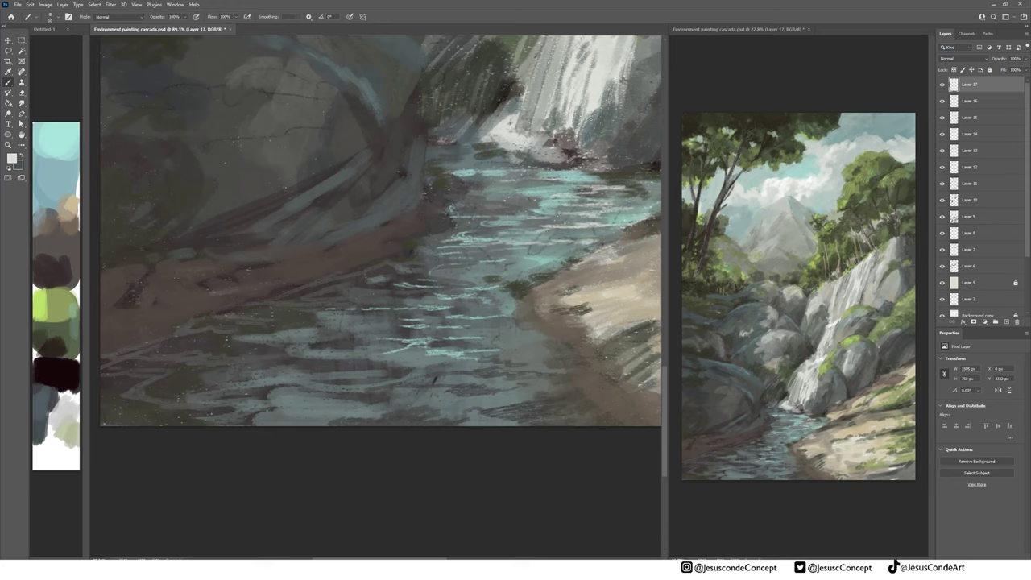
left_click_drag(609, 163, 433, 172)
left_click_drag(477, 166, 534, 142)
left_click_drag(489, 171, 468, 177)
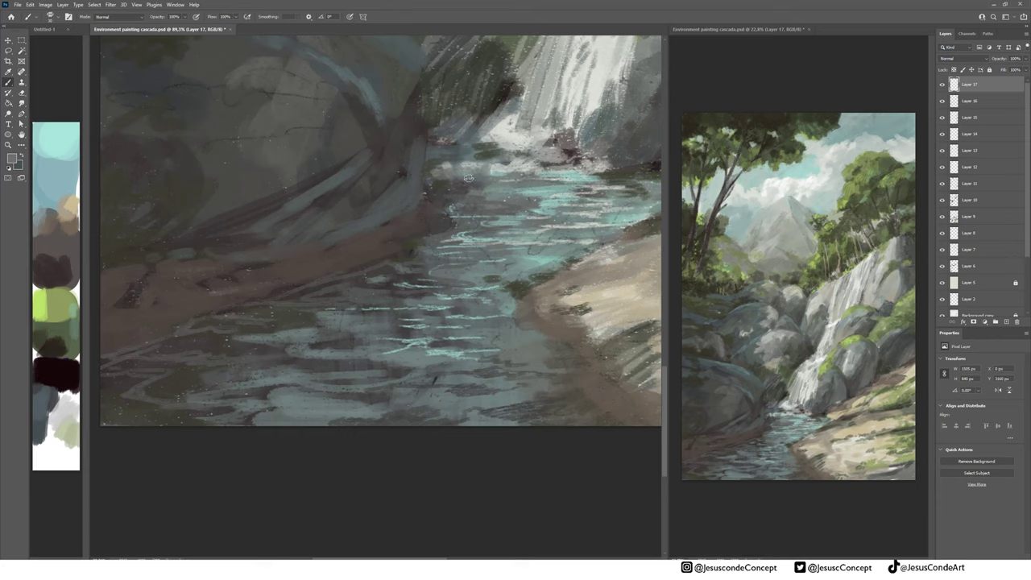
mouse_move(520, 139)
left_mouse_down()
mouse_move(433, 191)
mouse_move(525, 206)
mouse_move(488, 190)
mouse_move(484, 147)
left_mouse_up()
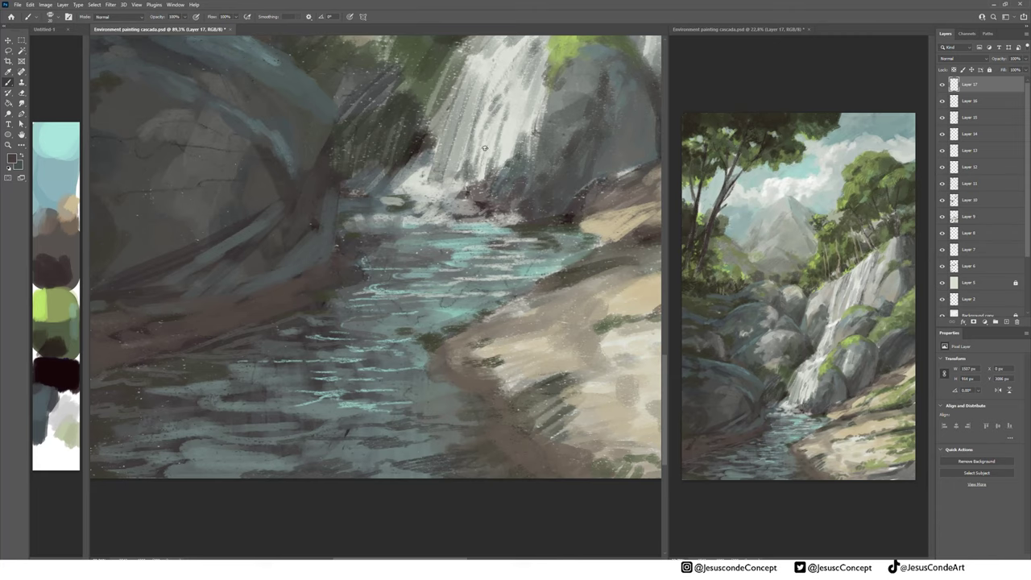
Cover the dark maroon rocks at the waterfall's base with sampled grey foam strokes
mouse_move(500, 187)
left_mouse_down()
mouse_move(532, 202)
mouse_move(516, 214)
mouse_move(531, 195)
mouse_move(519, 183)
mouse_move(480, 205)
left_mouse_up()
left_click(513, 204, "alt")
mouse_move(503, 192)
left_mouse_down()
mouse_move(467, 203)
mouse_move(511, 185)
mouse_move(486, 193)
left_mouse_up()
left_click_drag(476, 170, 466, 270)
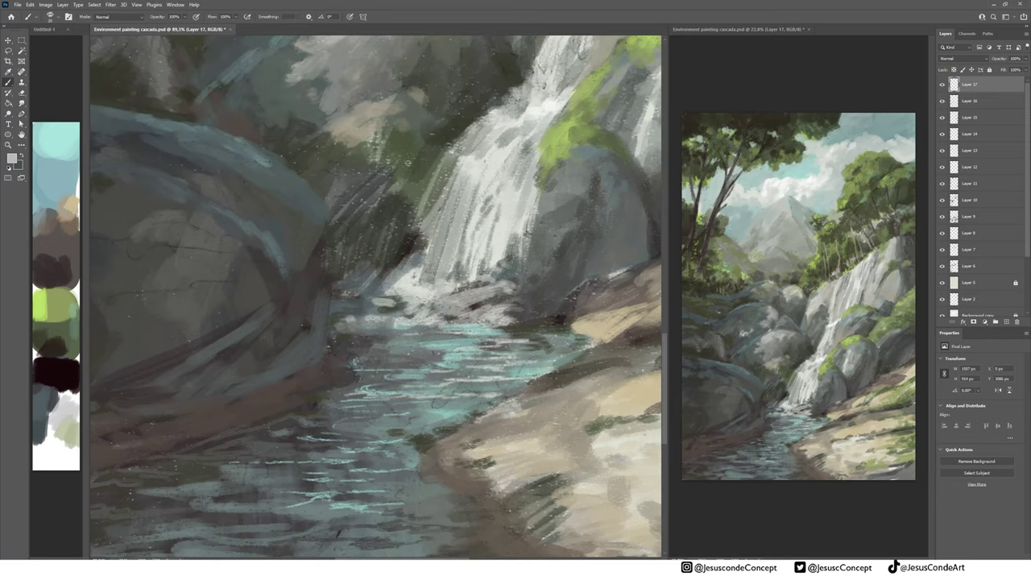
Sample dark olive and paint over the hatched patch between the foreground boulder and the waterfall
left_click(399, 188, "alt")
left_click_drag(395, 184, 354, 214)
left_click_drag(350, 189, 325, 214)
left_click_drag(353, 172, 344, 189)
mouse_move(389, 256)
left_mouse_down()
mouse_move(360, 229)
mouse_move(425, 187)
left_mouse_up()
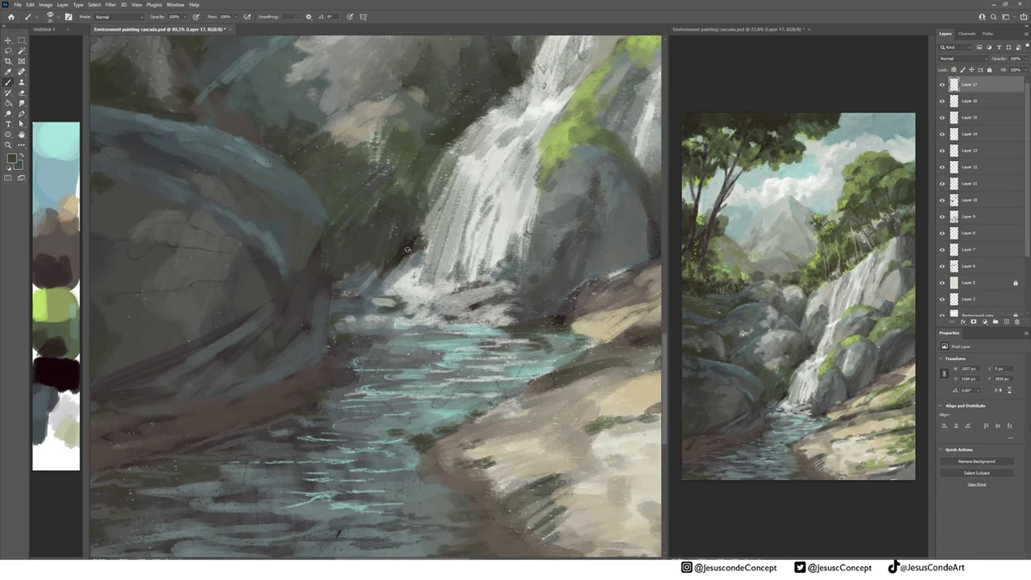
mouse_move(352, 292)
left_mouse_down()
mouse_move(328, 293)
mouse_move(345, 244)
mouse_move(381, 266)
mouse_move(362, 292)
left_mouse_up()
mouse_move(363, 251)
left_mouse_down()
mouse_move(335, 224)
mouse_move(378, 223)
mouse_move(388, 192)
mouse_move(429, 182)
mouse_move(420, 143)
left_mouse_up()
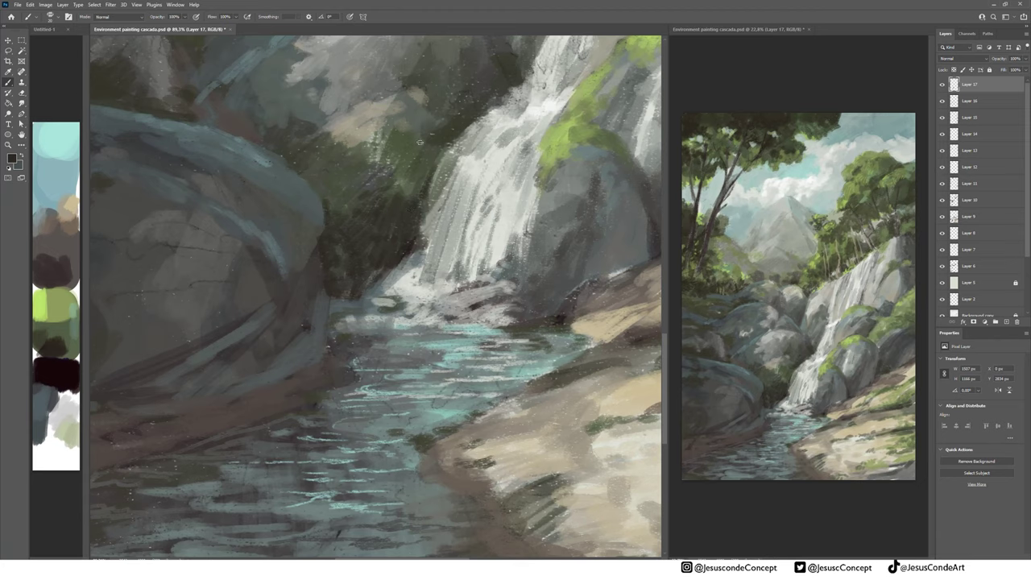
Deepen the shadow along the waterfall's lower left edge and in the gap between the two right boulders
left_click_drag(433, 232, 423, 255)
left_click_drag(429, 232, 418, 255)
key("x")
left_click(406, 222, "alt")
mouse_move(556, 250)
left_mouse_down()
mouse_move(467, 259)
mouse_move(435, 276)
left_mouse_up()
mouse_move(507, 292)
left_mouse_down()
mouse_move(490, 307)
mouse_move(504, 303)
mouse_move(521, 256)
mouse_move(518, 213)
left_mouse_up()
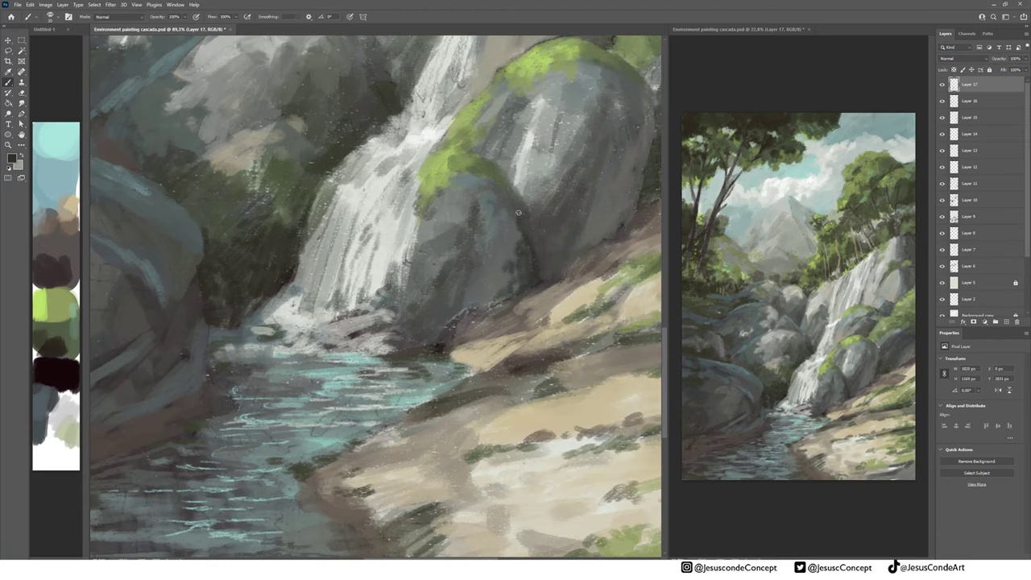
Texture the mossy boulder beside the lower waterfall with dark strokes below its moss and down its side
mouse_move(456, 191)
left_mouse_down()
mouse_move(472, 179)
mouse_move(453, 209)
left_mouse_up()
key("x")
left_click(447, 184, "alt")
key("x")
left_click_drag(449, 213, 433, 222)
left_click_drag(445, 205, 399, 273)
left_click_drag(419, 240, 423, 276)
left_click(431, 212, "alt")
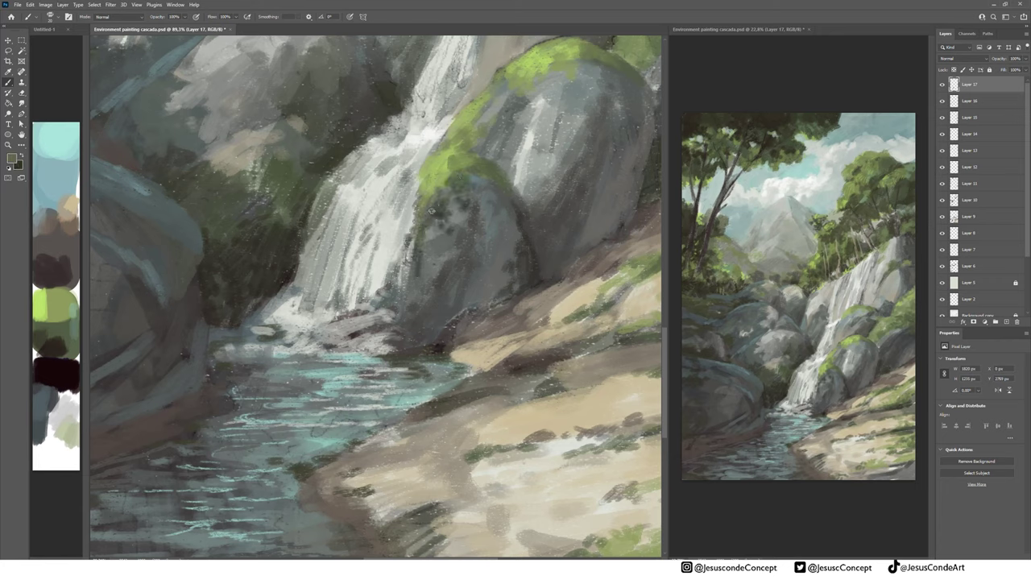
Blend the moss on the lower boulder with olive and light green strokes reaching towards the waterfall
left_click_drag(445, 179, 426, 214)
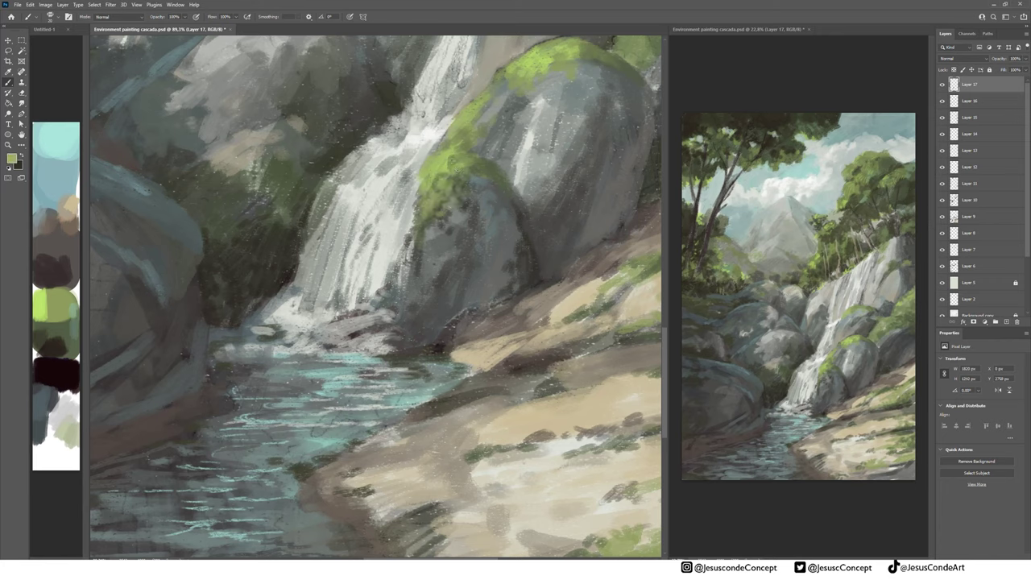
left_click_drag(452, 161, 486, 172)
left_click(480, 177, "alt")
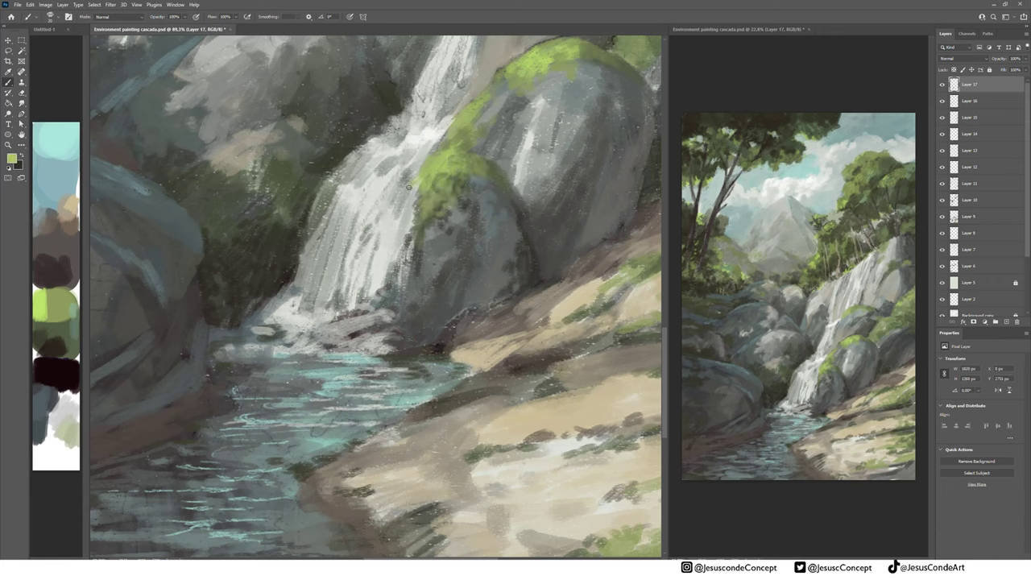
left_click_drag(409, 187, 415, 181)
Sample grey-green tones and break up the left edge of the waterfall with soft strokes
left_click(341, 215, "alt")
left_click_drag(335, 186, 304, 290)
left_click(314, 234, "alt")
left_click(320, 213, "alt")
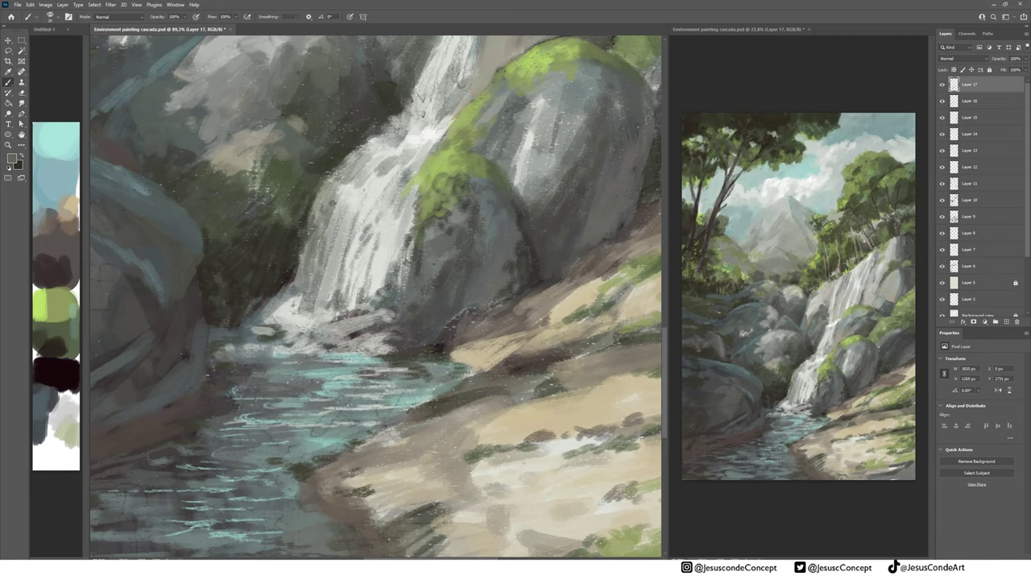
scroll(387, 165, "up", 2)
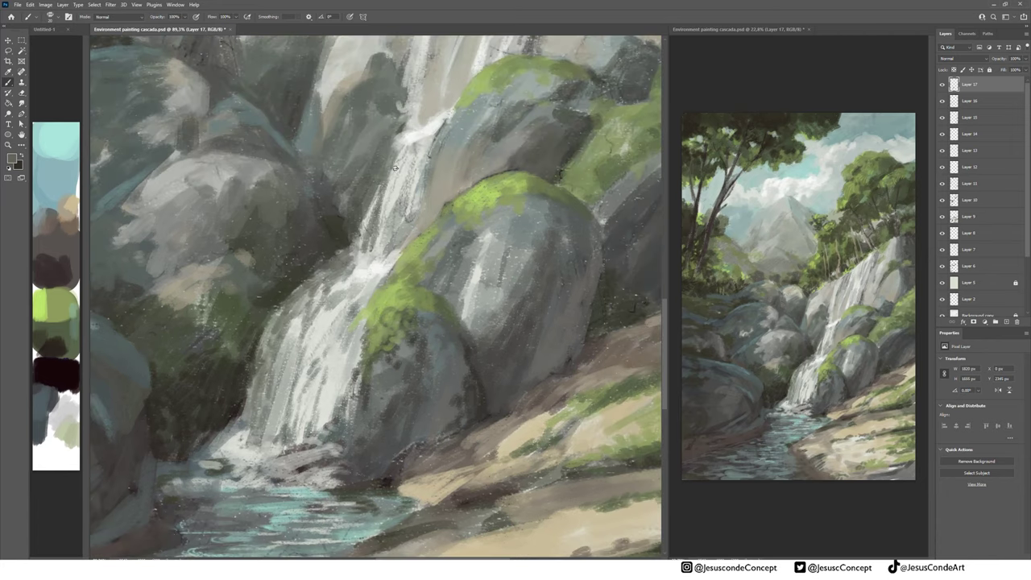
left_click_drag(398, 148, 387, 230)
Sample a muted blue-grey and brush cool tones over the upper boulders below the distant tree line
mouse_move(345, 157)
left_mouse_down()
mouse_move(409, 265)
mouse_move(491, 483)
left_mouse_up()
left_click(332, 246, "alt")
left_click_drag(354, 451, 390, 221)
left_click_drag(387, 288, 453, 273)
left_click_drag(501, 303, 532, 295)
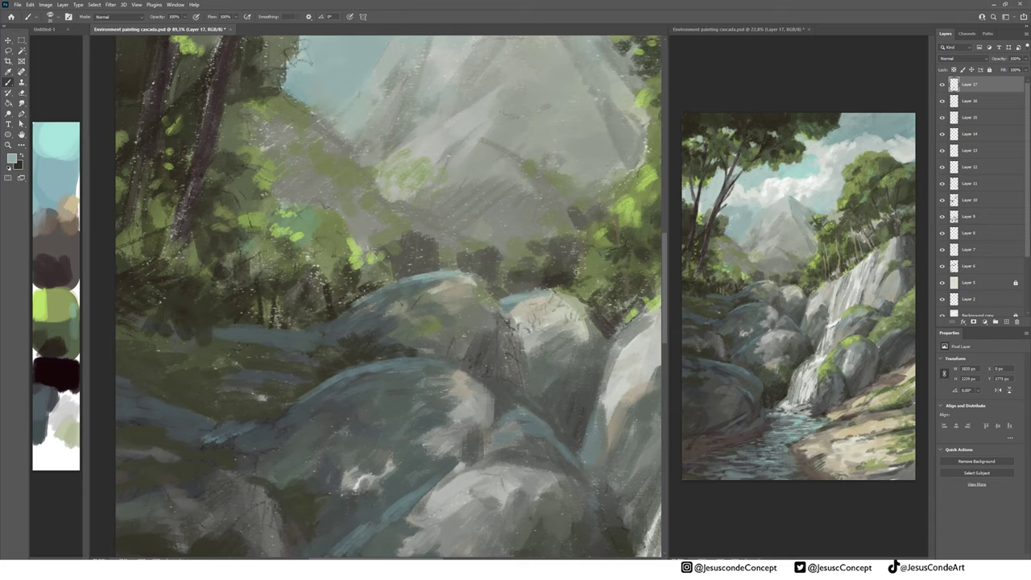
left_click_drag(582, 261, 437, 228)
mouse_move(511, 282)
left_mouse_down()
mouse_move(505, 315)
mouse_move(444, 393)
left_mouse_up()
left_click(451, 373, "alt")
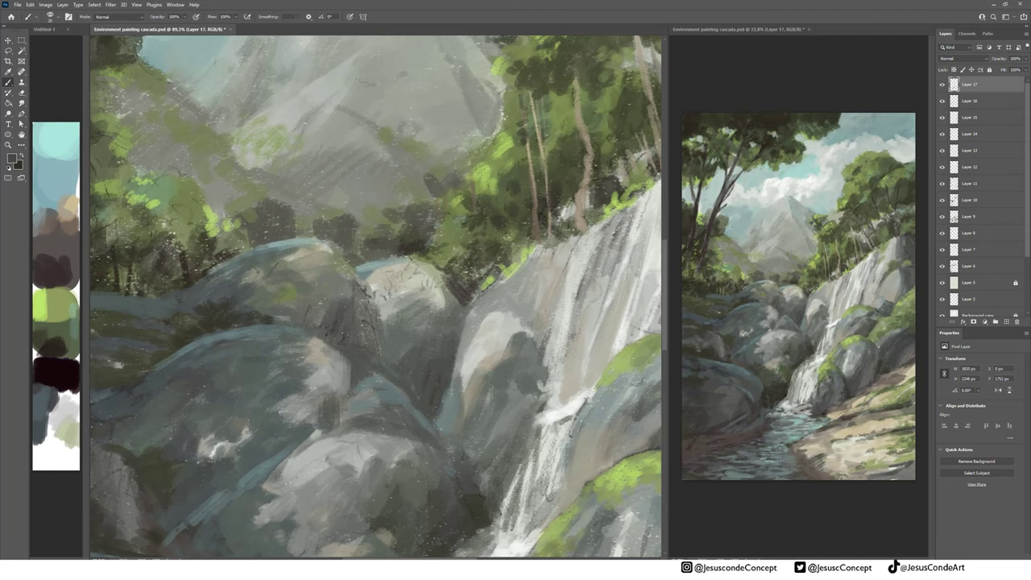
Sample grey and dark green tones and refine the edges and shadows of the small boulders between the forest and the waterfall
mouse_move(105, 317)
left_mouse_down()
mouse_move(398, 294)
mouse_move(357, 289)
left_mouse_up()
mouse_move(293, 282)
left_mouse_down()
mouse_move(308, 320)
mouse_move(326, 310)
mouse_move(402, 331)
left_mouse_up()
left_click(60, 235, "alt")
left_click(309, 311, "alt")
left_click_drag(271, 306, 433, 345)
left_click_drag(383, 351, 432, 349)
left_click_drag(429, 355, 467, 324)
mouse_move(401, 306)
left_mouse_down()
mouse_move(471, 317)
mouse_move(416, 304)
left_mouse_up()
left_click(476, 318, "alt")
mouse_move(433, 307)
left_mouse_down()
mouse_move(395, 300)
mouse_move(372, 327)
mouse_move(365, 312)
left_mouse_up()
left_click(381, 351, "alt")
left_click_drag(382, 311, 349, 298)
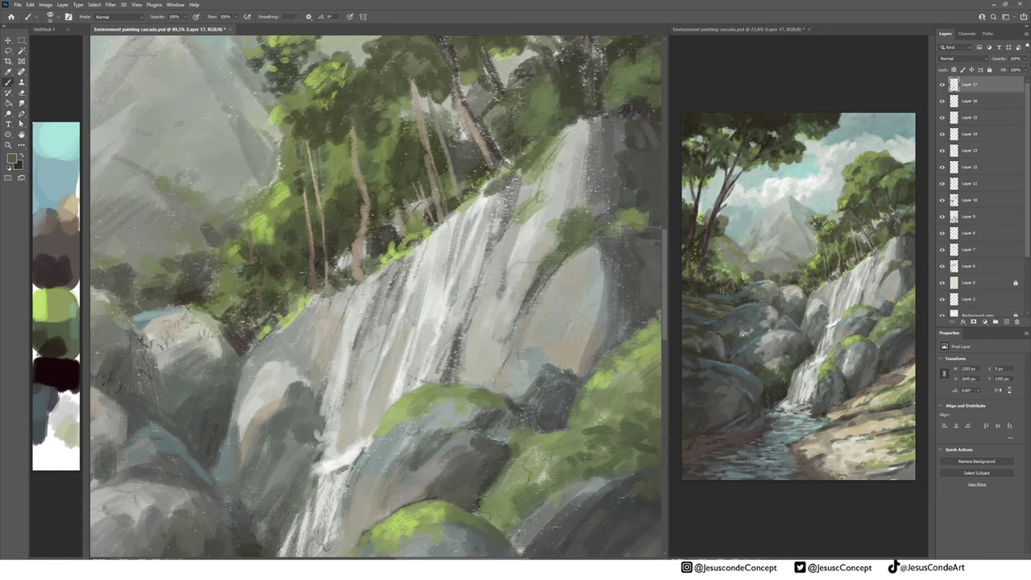
Paint a soft grey rock with green edges behind the tree trunks at the waterfall's upper left rim
left_click_drag(496, 178, 456, 211)
mouse_move(392, 258)
left_mouse_down()
mouse_move(315, 301)
mouse_move(345, 256)
left_mouse_up()
mouse_move(367, 253)
left_mouse_down()
mouse_move(388, 251)
mouse_move(322, 282)
mouse_move(310, 305)
left_mouse_up()
left_click(448, 223, "alt")
left_click_drag(356, 252, 335, 287)
mouse_move(319, 287)
left_mouse_down()
mouse_move(311, 300)
mouse_move(347, 253)
left_mouse_up()
left_click(298, 310, "alt")
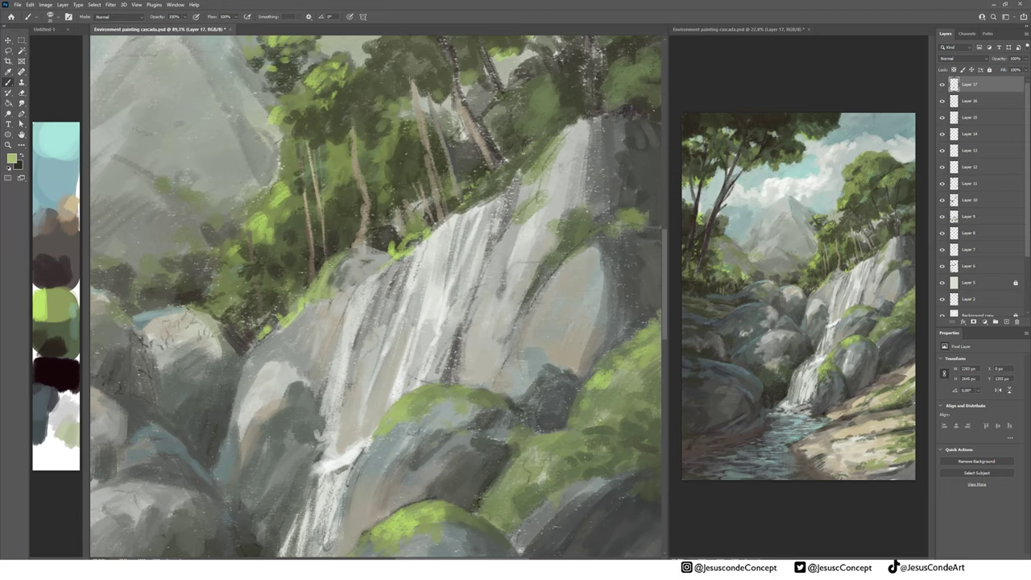
Sample a dark brown from the palette area and deepen the shadow along the lower edge of the sandy bank
left_click_drag(498, 532, 486, 320)
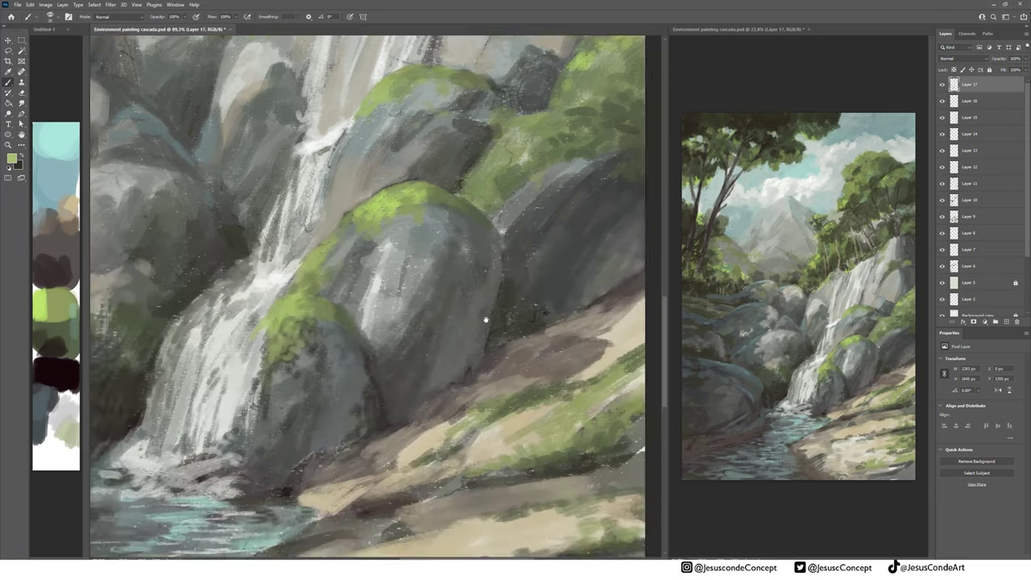
left_click_drag(486, 499, 472, 265)
left_click(203, 406, "alt")
left_click_drag(236, 383, 219, 388)
left_click_drag(332, 398, 410, 425)
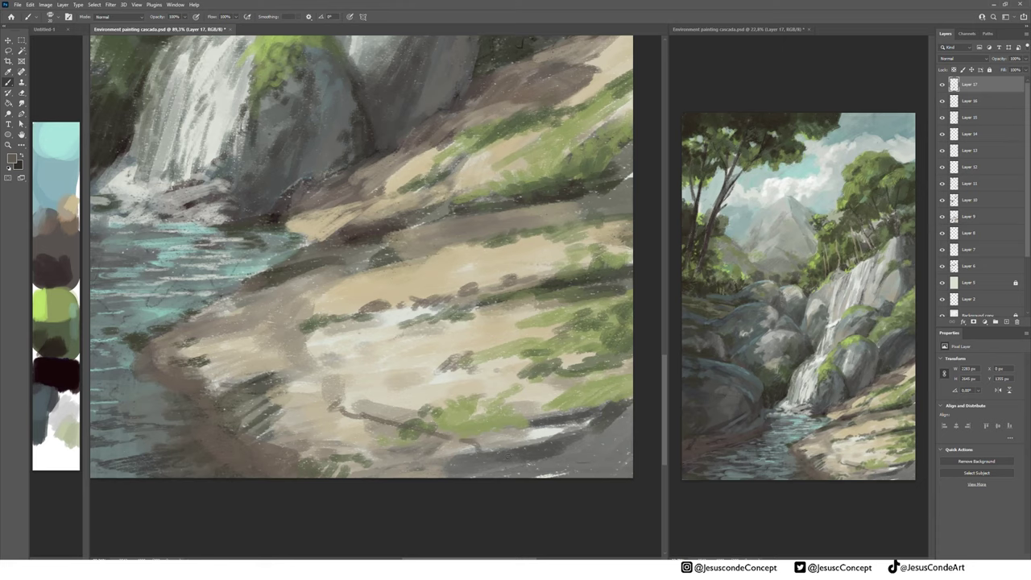
left_click_drag(354, 388, 281, 404)
left_click_drag(250, 374, 202, 382)
left_click_drag(347, 408, 282, 427)
left_click_drag(322, 386, 280, 414)
left_click_drag(346, 413, 263, 440)
key("x")
mouse_move(378, 419)
left_mouse_down()
mouse_move(335, 440)
mouse_move(354, 455)
mouse_move(300, 456)
mouse_move(347, 435)
left_mouse_up()
Sample blue-grey tones and brush cool reflected light across the shaded lower edge of the bank
left_click(66, 214, "alt")
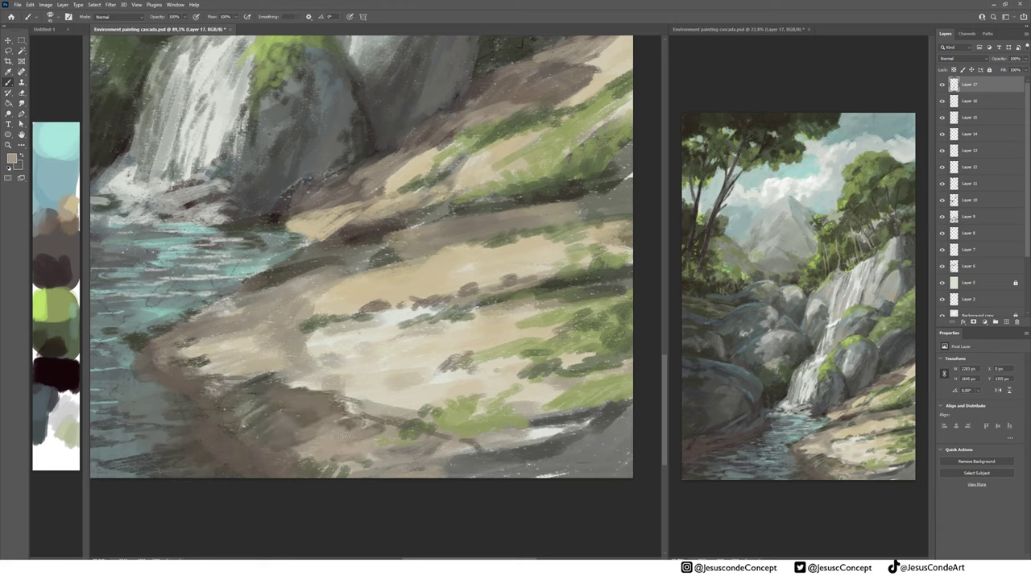
left_click(46, 202, "alt")
left_click(297, 411, "alt")
mouse_move(288, 408)
left_mouse_down()
mouse_move(329, 426)
mouse_move(321, 448)
left_mouse_up()
mouse_move(361, 432)
left_mouse_down()
mouse_move(303, 454)
mouse_move(357, 438)
left_mouse_up()
left_click_drag(413, 441, 464, 456)
left_click_drag(367, 409, 529, 446)
left_click_drag(510, 451, 576, 432)
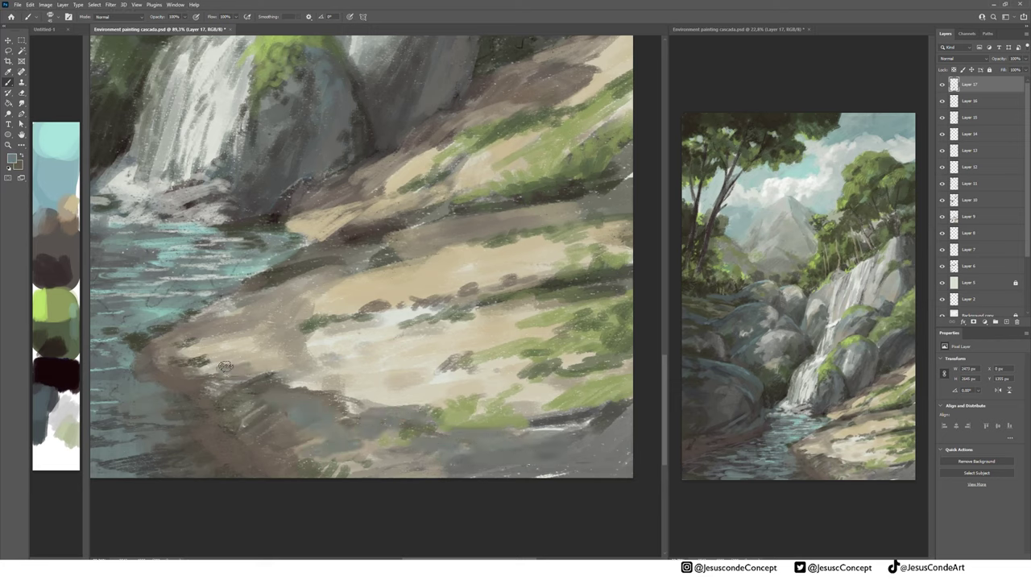
Tone down the light patches on the bank's tip beside the stream with grey-brown strokes
left_click_drag(221, 362, 273, 350)
mouse_move(245, 340)
left_mouse_down()
mouse_move(190, 354)
mouse_move(215, 371)
left_mouse_up()
left_click_drag(192, 334, 224, 312)
key("x")
mouse_move(180, 359)
left_mouse_down()
mouse_move(239, 381)
mouse_move(234, 344)
left_mouse_up()
left_click_drag(193, 357, 260, 340)
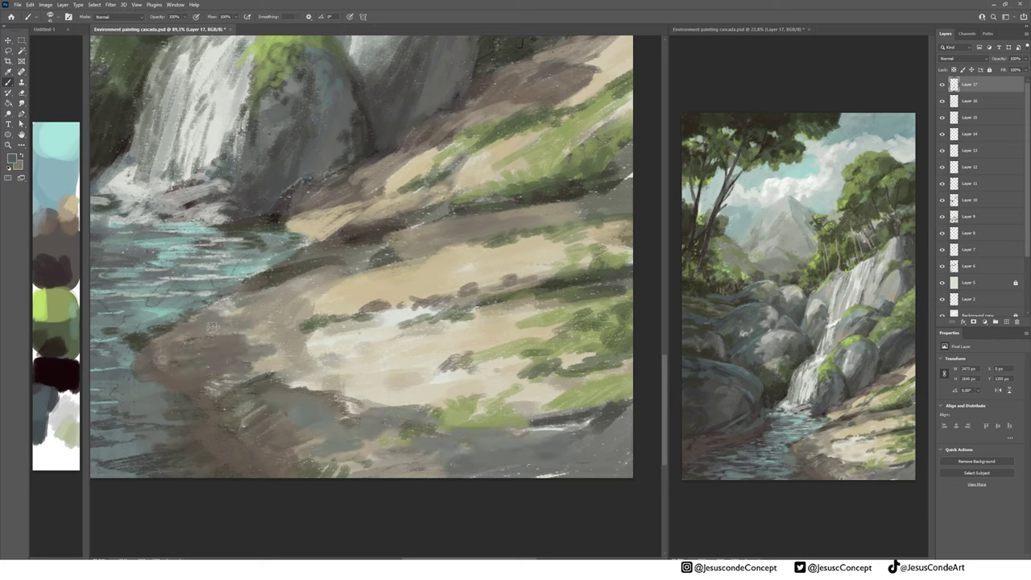
Extend the brown shadow from the bank's tip down across its lower slope
left_click_drag(185, 331, 227, 315)
left_click_drag(219, 316, 243, 335)
left_click_drag(216, 376, 256, 390)
mouse_move(236, 388)
left_mouse_down()
mouse_move(304, 367)
mouse_move(321, 377)
left_mouse_up()
left_click_drag(276, 403, 379, 459)
left_click_drag(405, 423, 445, 438)
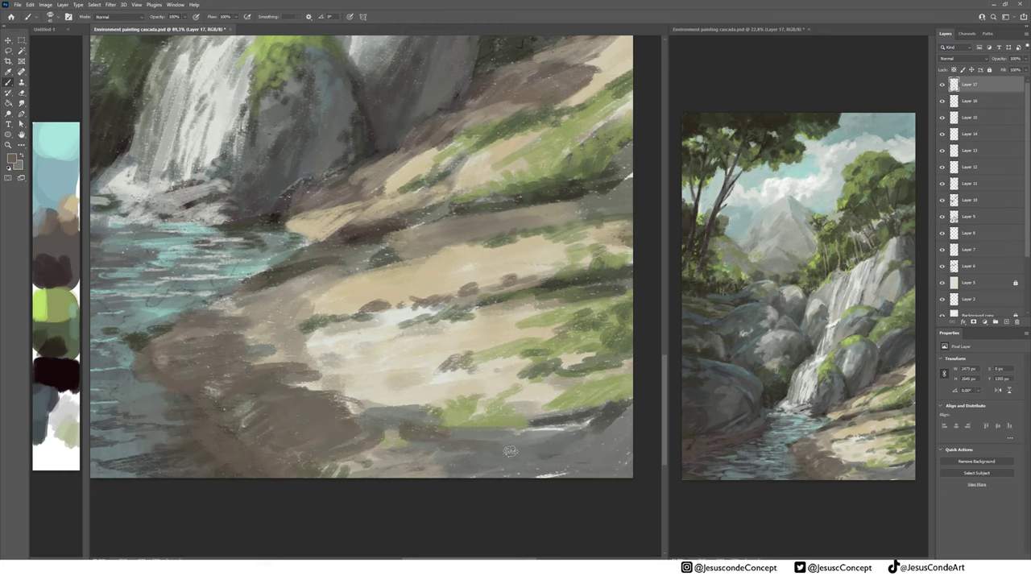
Sample a light sand tone and paint a lit strip along the bank's tip at the water's edge
left_click_drag(322, 371, 449, 372)
left_click(383, 334, "alt")
left_click_drag(388, 337, 334, 347)
mouse_move(374, 325)
left_mouse_down()
mouse_move(284, 347)
mouse_move(396, 356)
left_mouse_up()
left_click_drag(335, 358, 274, 348)
Sample white and paint a band of horizontal foam strokes across the stream next to the bank's tip
left_click(79, 291, "alt")
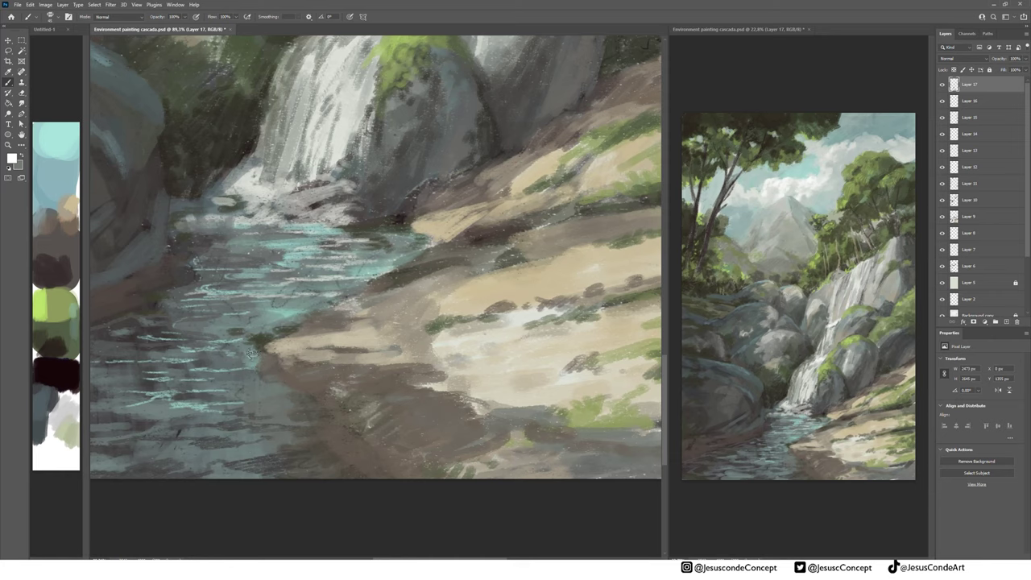
left_click_drag(197, 348, 250, 343)
mouse_move(154, 341)
left_mouse_down()
mouse_move(240, 347)
mouse_move(290, 326)
left_mouse_up()
left_click_drag(218, 329, 300, 319)
left_click_drag(274, 335, 195, 334)
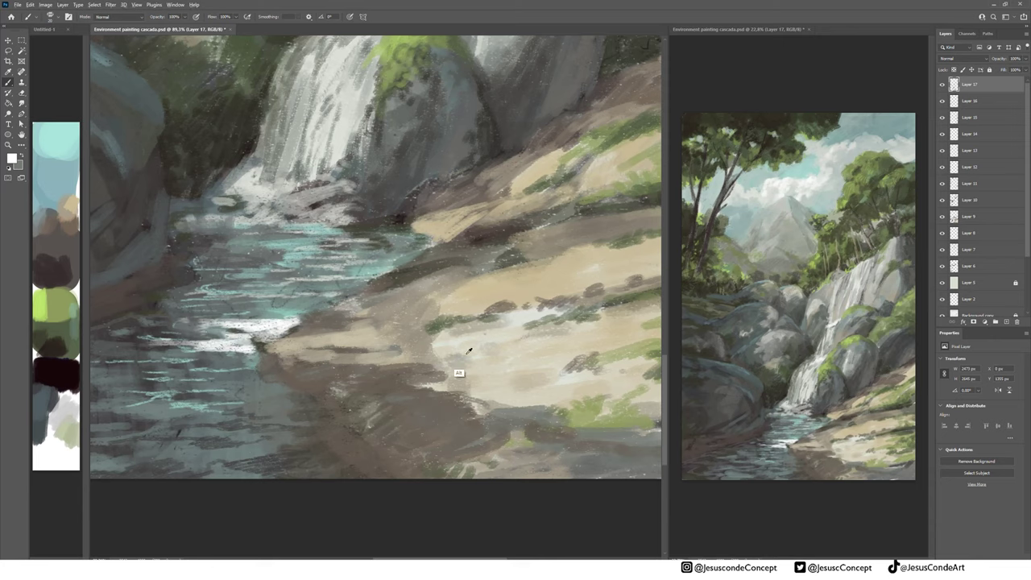